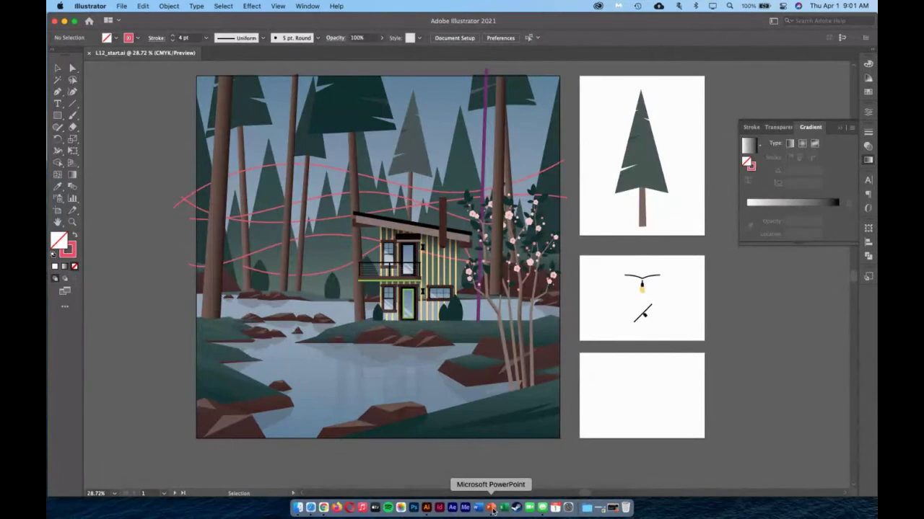
Step: Review the Lesson 12 course page in Chrome and the class opener slide in PowerPoint, and return to Illustrator
{"action": "left_click", "coordinate": [321, 509]}
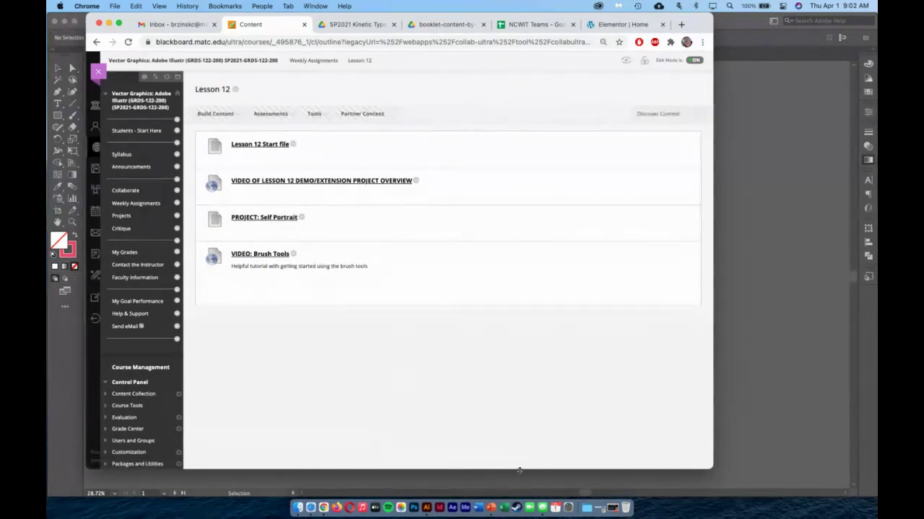
{"action": "left_click", "coordinate": [491, 509]}
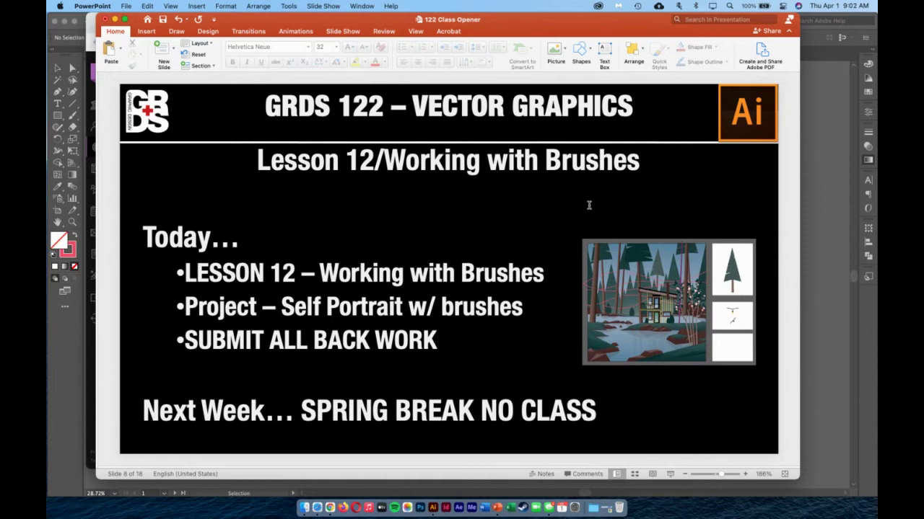
{"action": "left_click", "coordinate": [114, 21]}
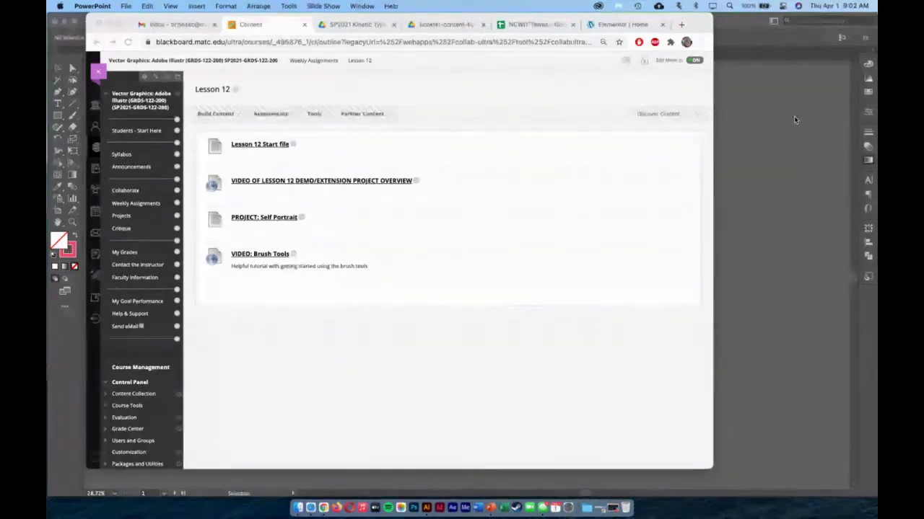
{"action": "left_click", "coordinate": [768, 141]}
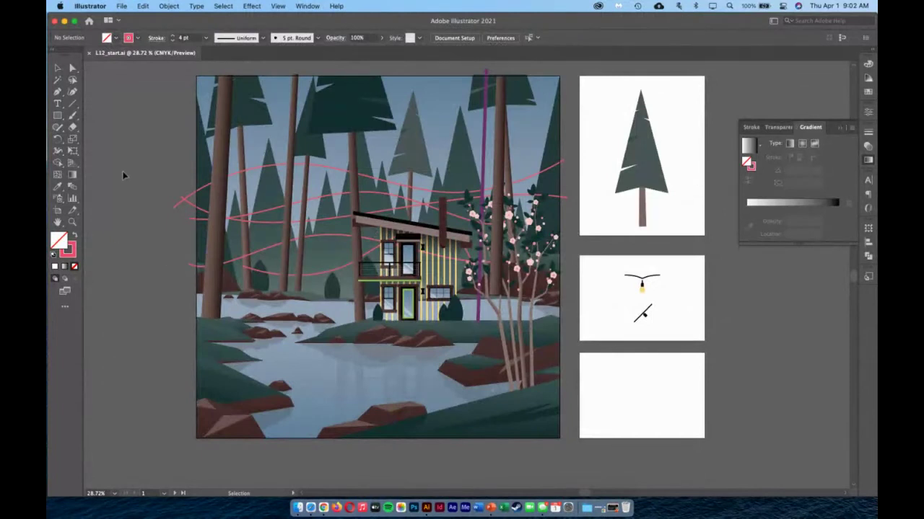
Step: Open the Layers panel and toggle the Lake layer's visibility to see which artwork it contains
{"action": "left_click", "coordinate": [305, 6]}
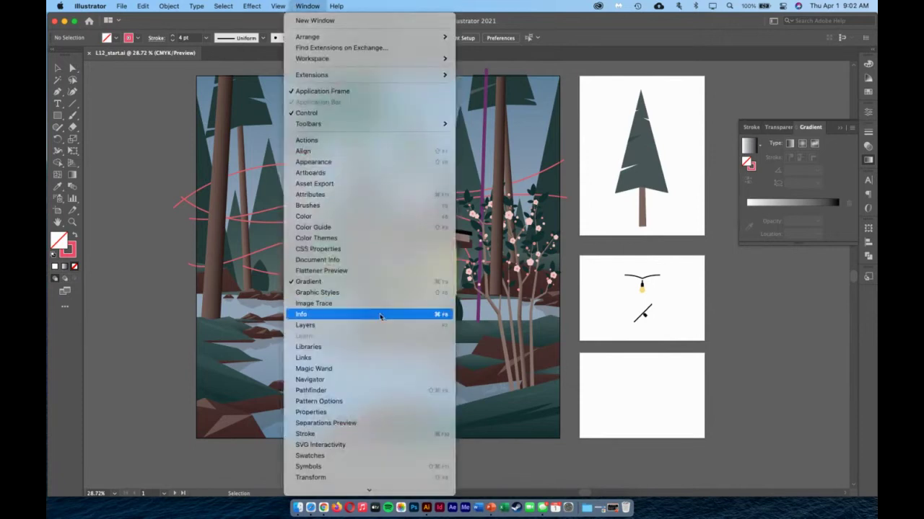
{"action": "key", "text": "Escape"}
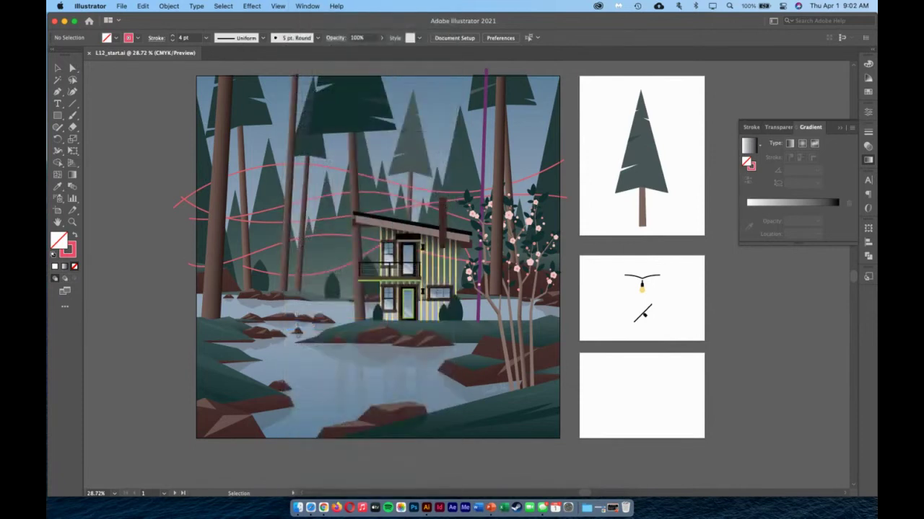
{"action": "left_click_drag", "start_coordinate": [140, 181], "coordinate": [584, 144]}
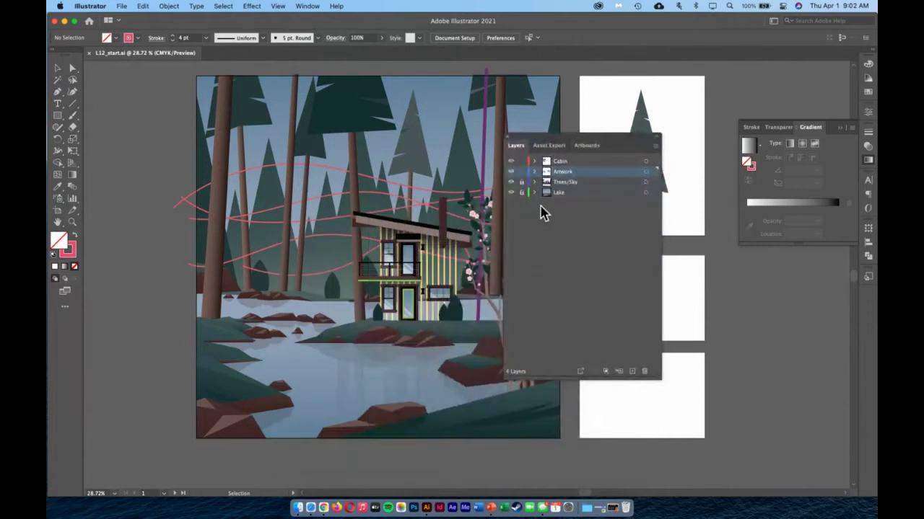
{"action": "left_click", "coordinate": [511, 192]}
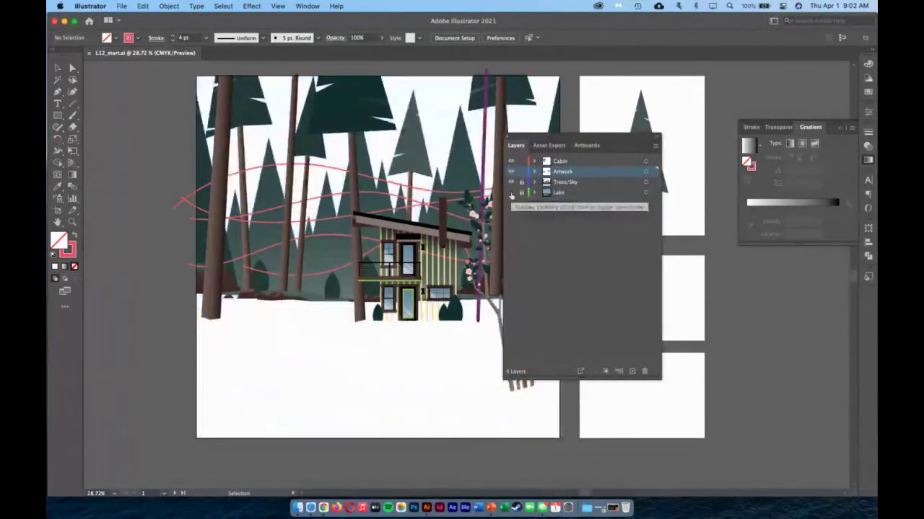
{"action": "left_click", "coordinate": [511, 192]}
{"action": "left_click", "coordinate": [521, 194]}
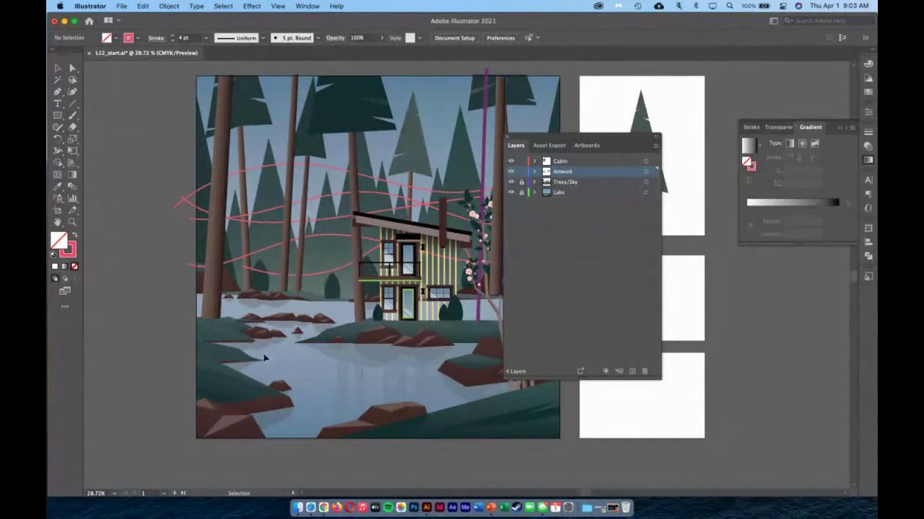
Step: Toggle the visibility of the Trees/Sky, Artwork and Cabin layers to examine their contents, and close the Layers panel
{"action": "left_click", "coordinate": [521, 182]}
{"action": "left_click", "coordinate": [511, 182]}
{"action": "left_click", "coordinate": [511, 183]}
{"action": "left_click", "coordinate": [510, 171]}
{"action": "left_click", "coordinate": [511, 172]}
{"action": "left_click", "coordinate": [510, 173]}
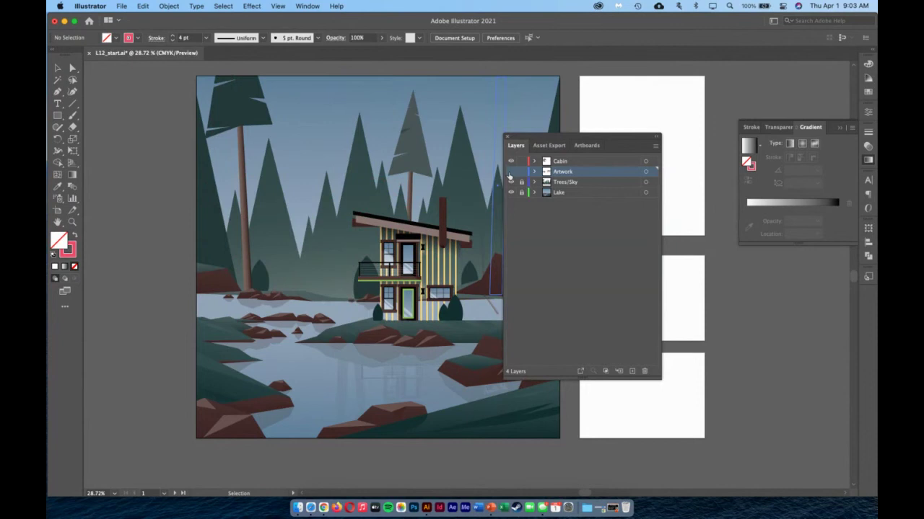
{"action": "left_click", "coordinate": [510, 172]}
{"action": "left_click", "coordinate": [511, 161]}
{"action": "left_click", "coordinate": [511, 162]}
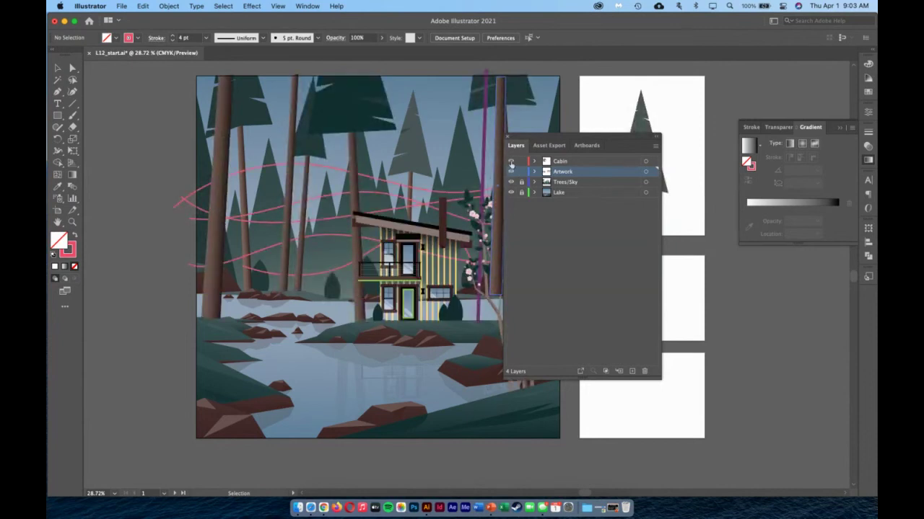
{"action": "left_click", "coordinate": [510, 162]}
{"action": "left_click", "coordinate": [511, 162]}
{"action": "left_click_drag", "start_coordinate": [552, 139], "coordinate": [704, 265]}
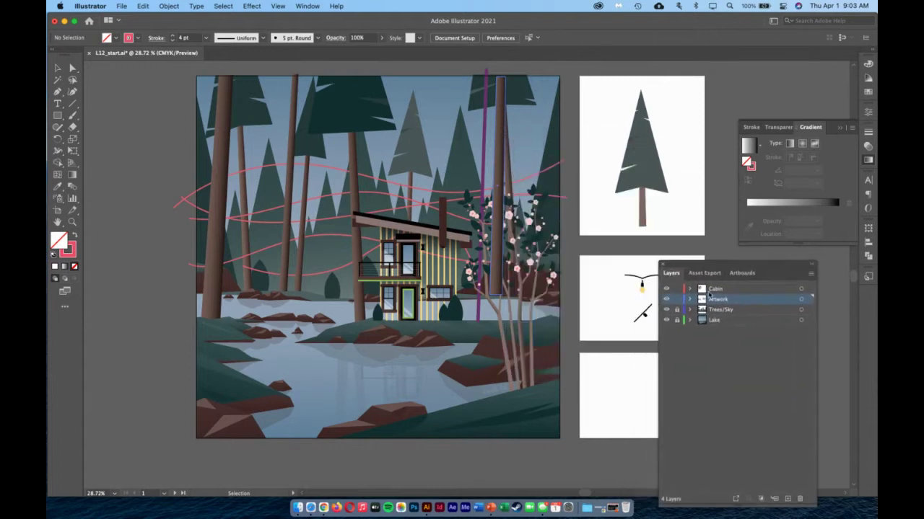
{"action": "left_click", "coordinate": [659, 264]}
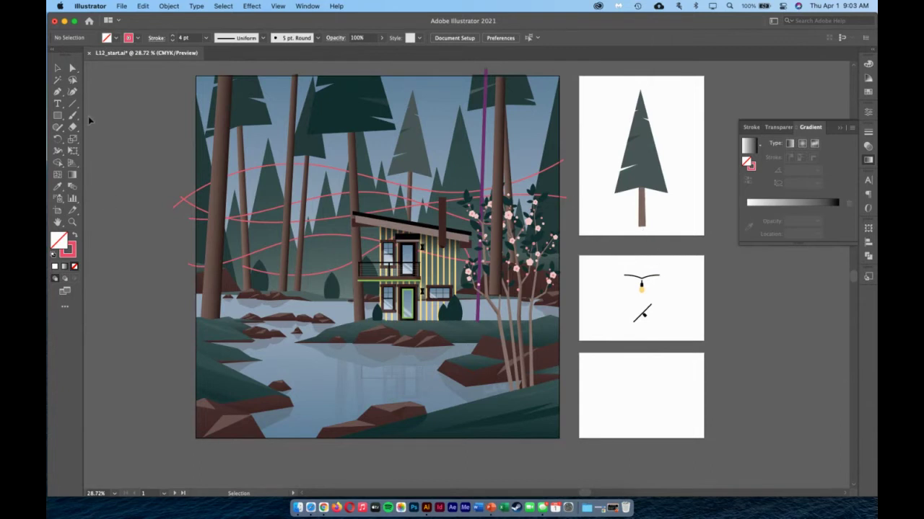
Step: View the available brush tools, Paintbrush and Blob Brush
{"action": "left_click", "coordinate": [78, 117]}
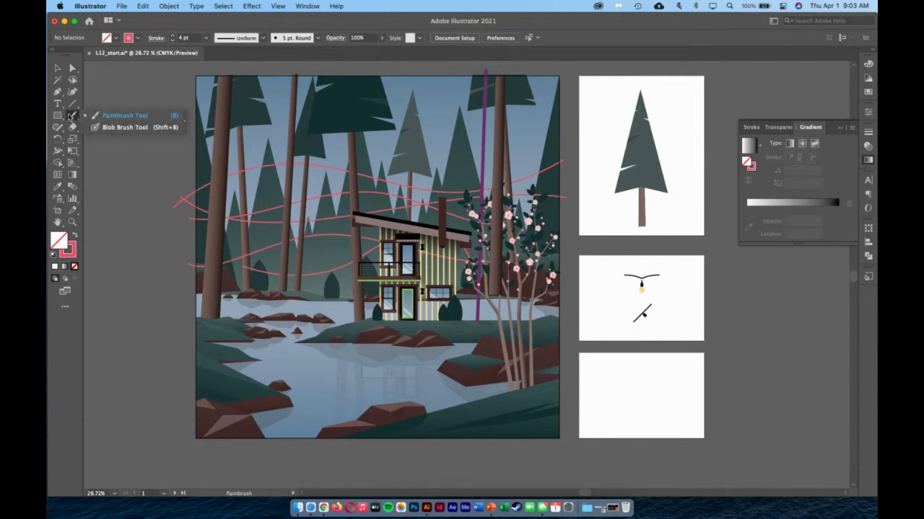
{"action": "key", "text": "super+Tab"}
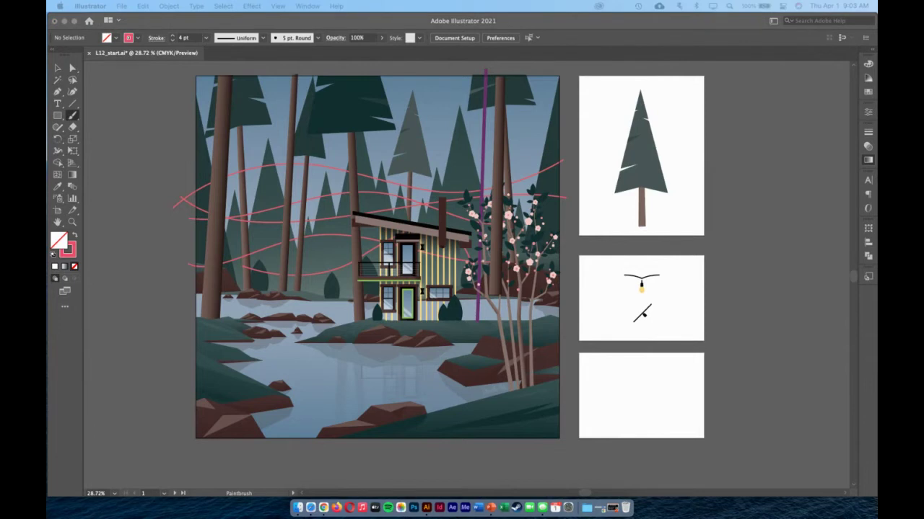
{"action": "left_click", "coordinate": [161, 132]}
Step: Open the Brushes panel, place it beside the small artboards below the Color panel, and activate the Selection tool
{"action": "left_click", "coordinate": [306, 6]}
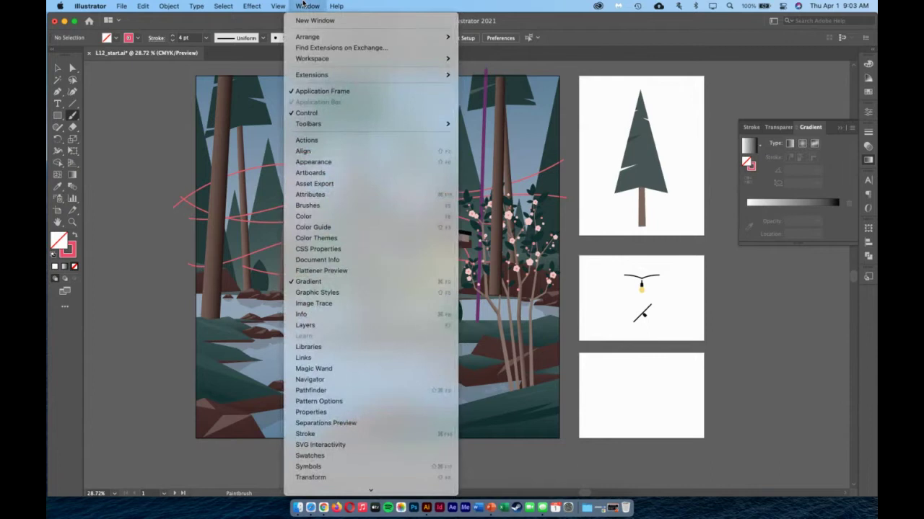
{"action": "left_click", "coordinate": [346, 206]}
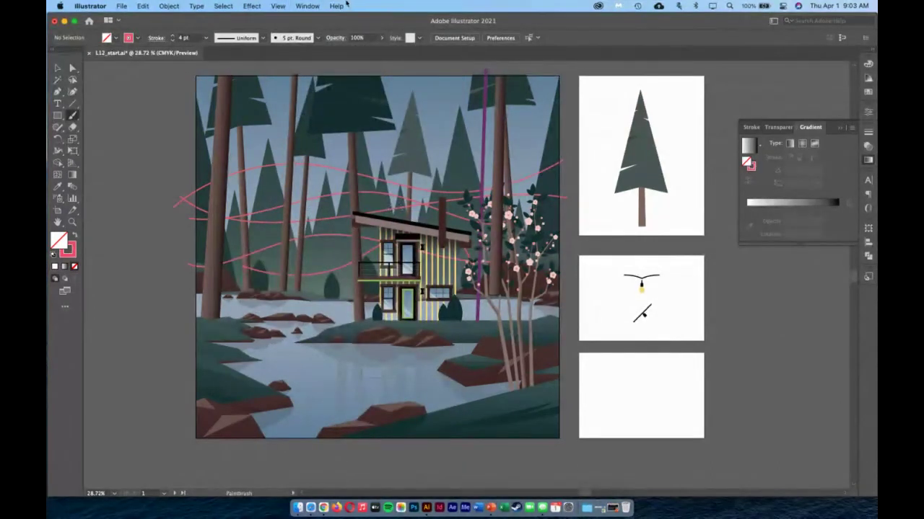
{"action": "left_click", "coordinate": [307, 5]}
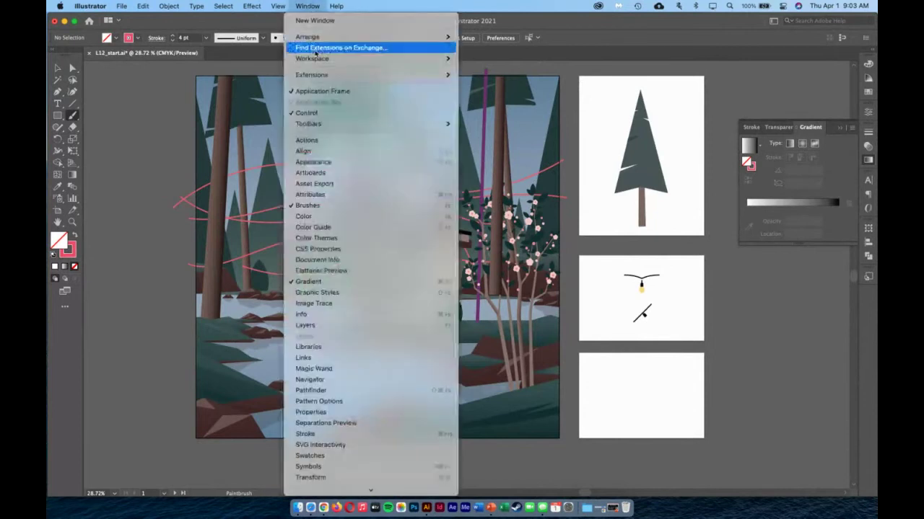
{"action": "left_click", "coordinate": [354, 194]}
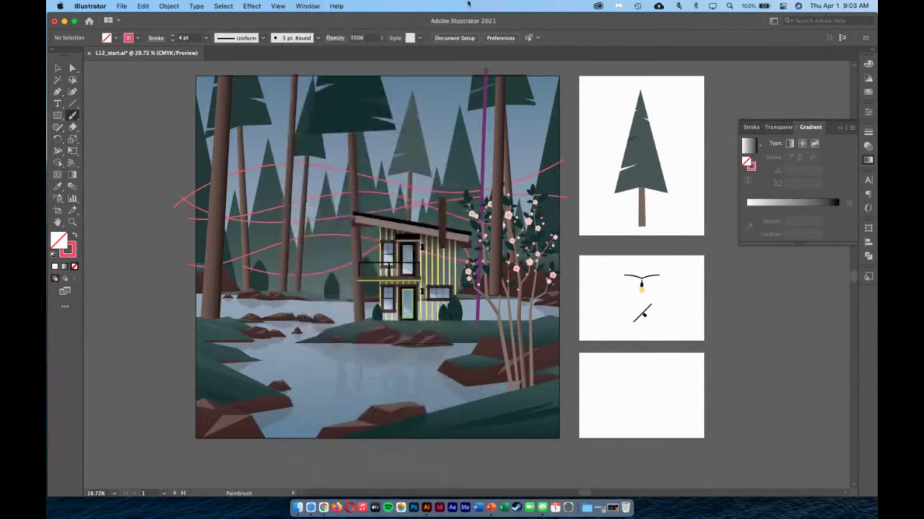
{"action": "left_click", "coordinate": [838, 127]}
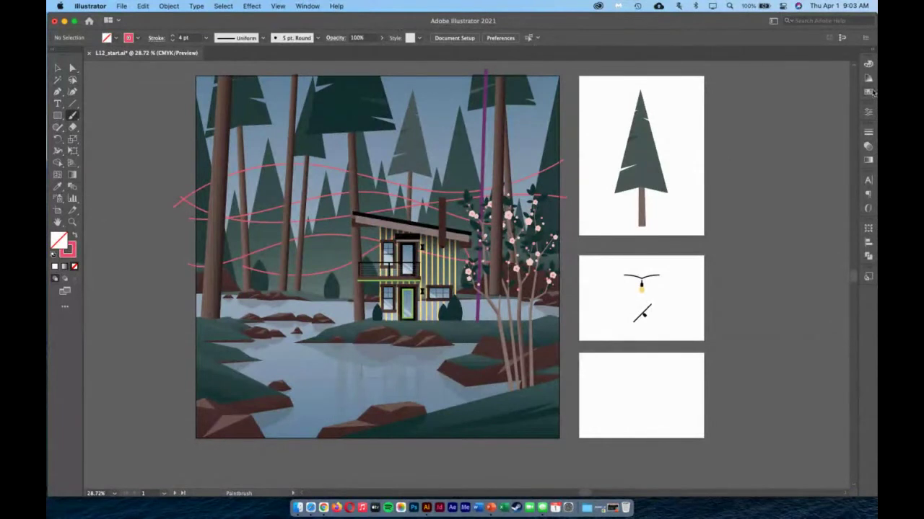
{"action": "left_click", "coordinate": [869, 64]}
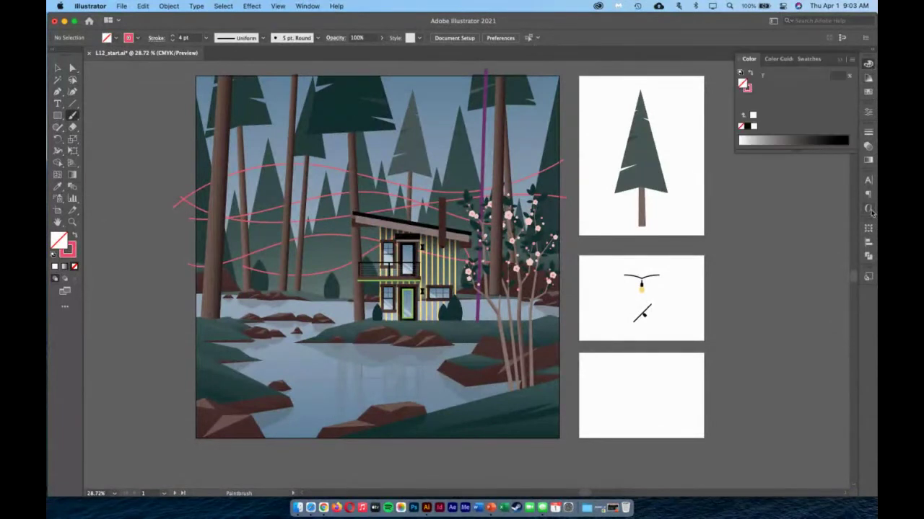
{"action": "left_click", "coordinate": [307, 6]}
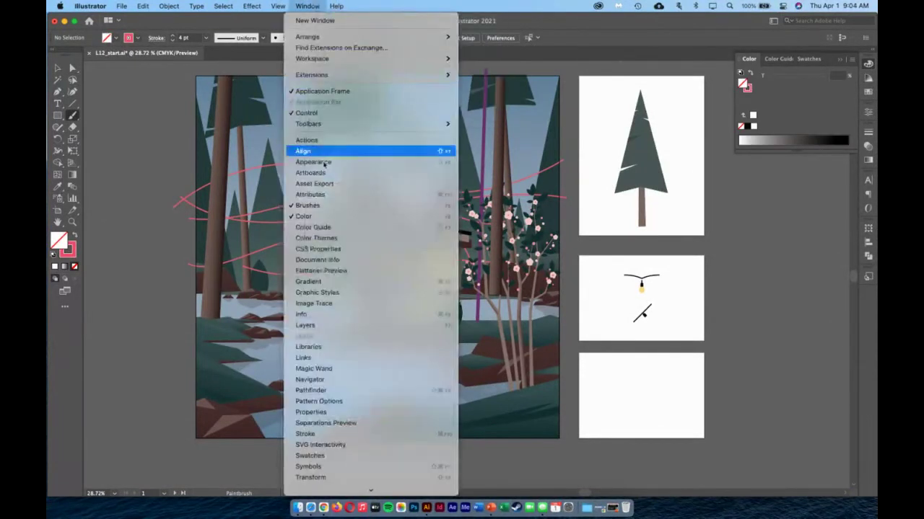
{"action": "left_click", "coordinate": [321, 210]}
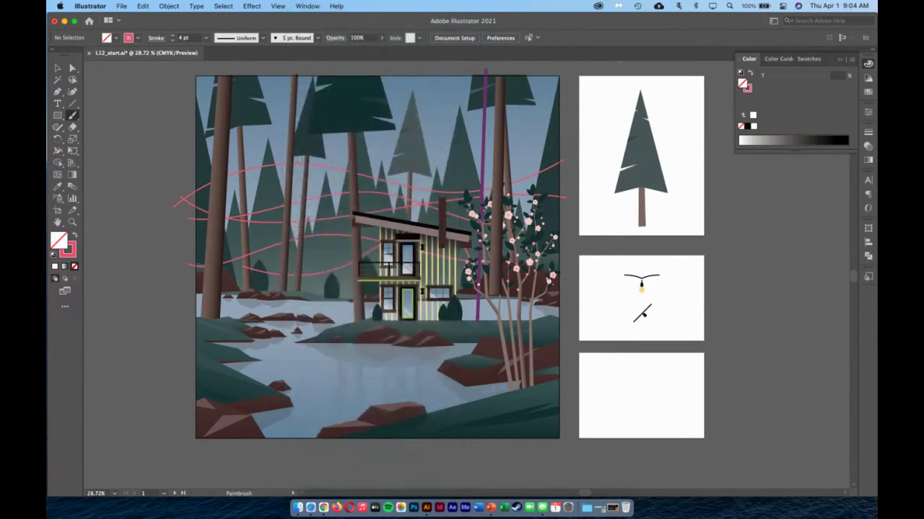
{"action": "mouse_move", "coordinate": [343, 269]}
{"action": "left_mouse_down"}
{"action": "mouse_move", "coordinate": [426, 158]}
{"action": "mouse_move", "coordinate": [116, 140]}
{"action": "mouse_move", "coordinate": [555, 190]}
{"action": "mouse_move", "coordinate": [779, 198]}
{"action": "left_mouse_up"}
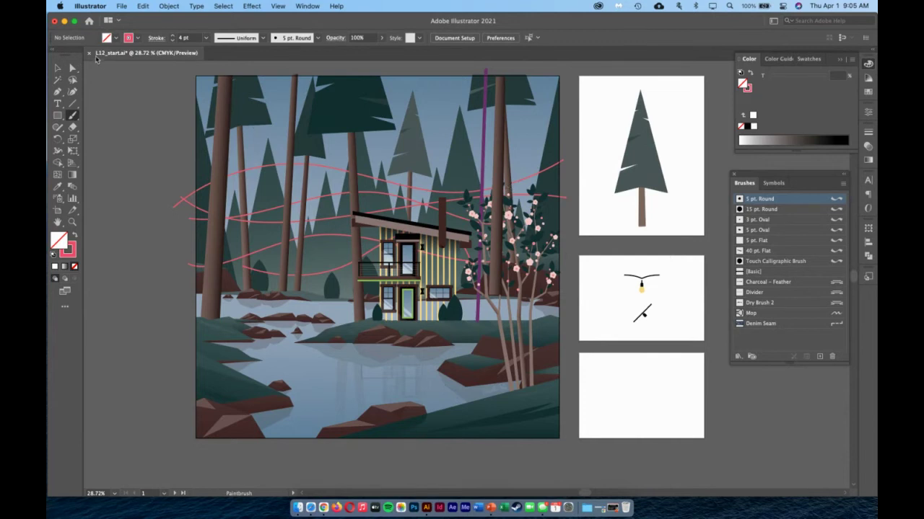
{"action": "left_click", "coordinate": [58, 68]}
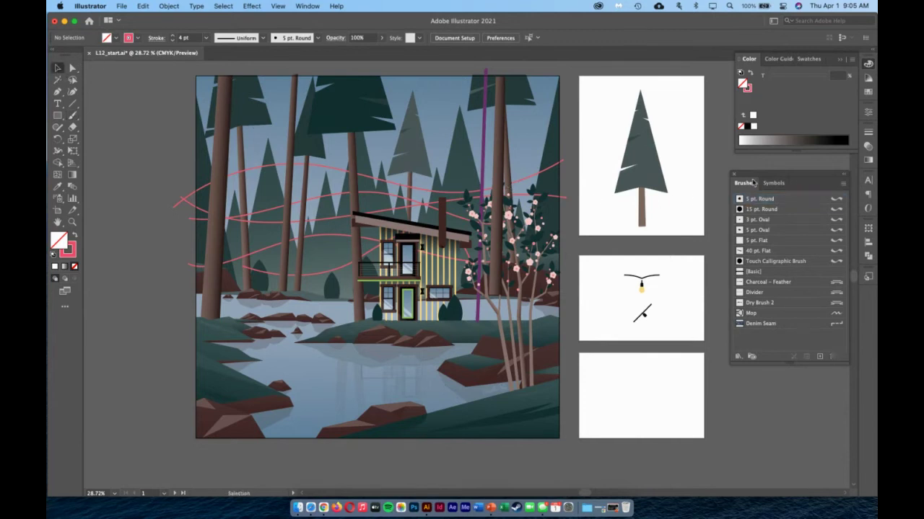
{"action": "left_click_drag", "start_coordinate": [793, 178], "coordinate": [758, 174]}
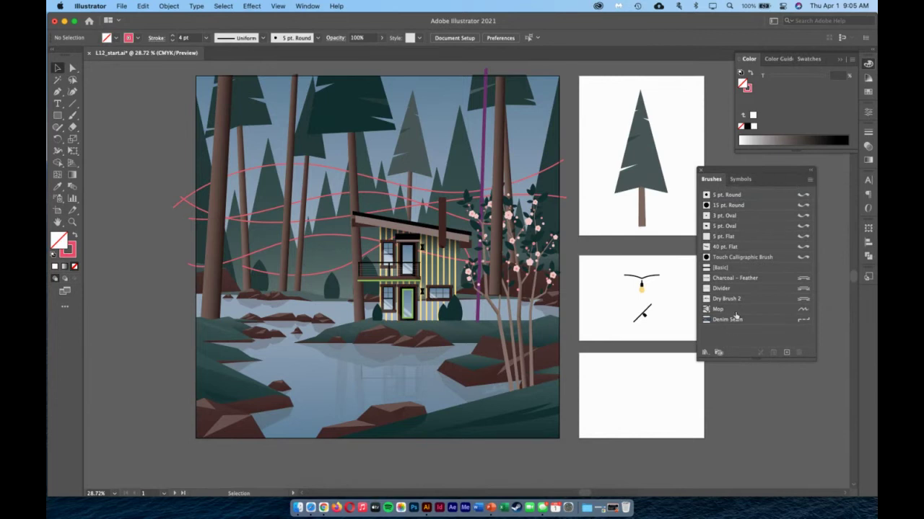
Step: Look through the brush library categories offered in the Brushes panel
{"action": "left_click", "coordinate": [705, 352]}
{"action": "mouse_move", "coordinate": [727, 429]}
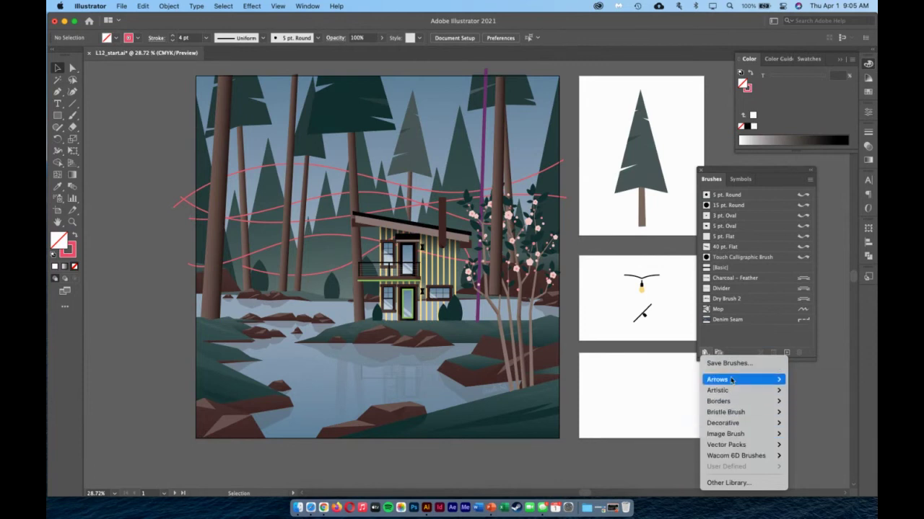
{"action": "left_click", "coordinate": [724, 338]}
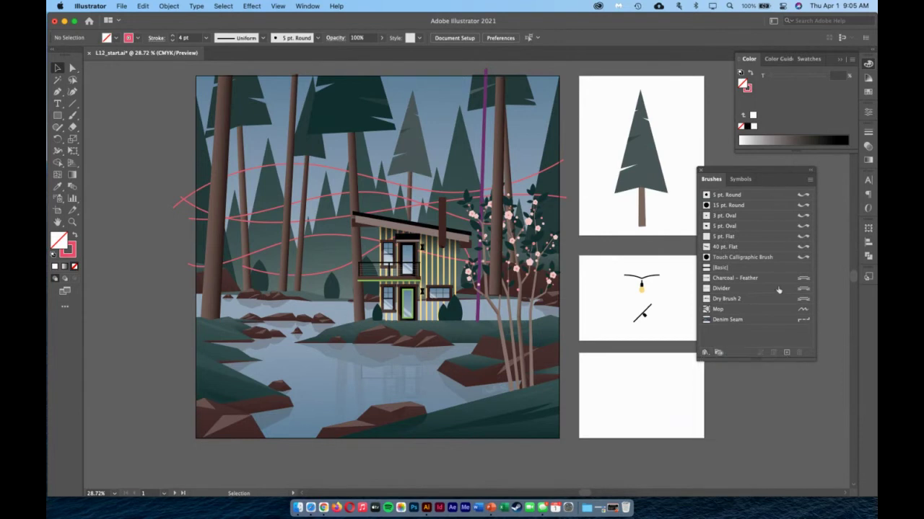
Step: Show the brushes in Thumbnail View, and enlarge and reposition the Brushes panel clear of the artboards
{"action": "left_click", "coordinate": [811, 180]}
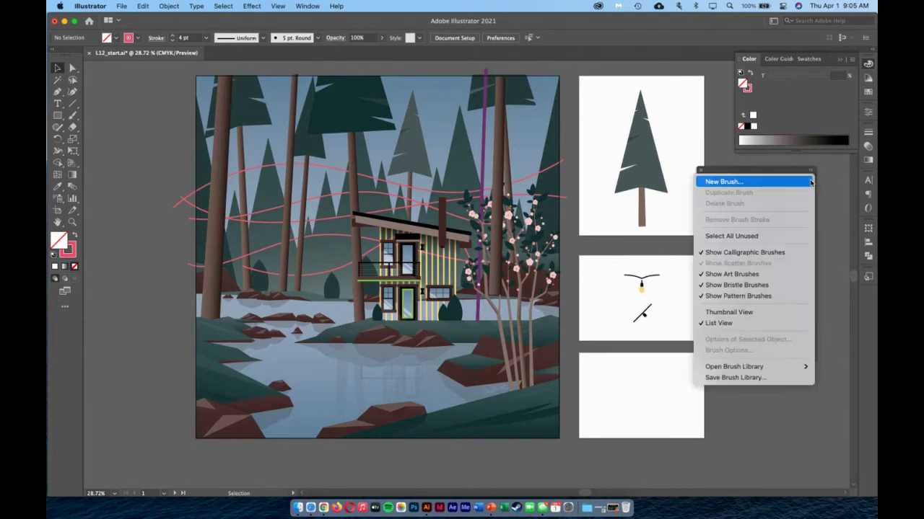
{"action": "left_click", "coordinate": [751, 312]}
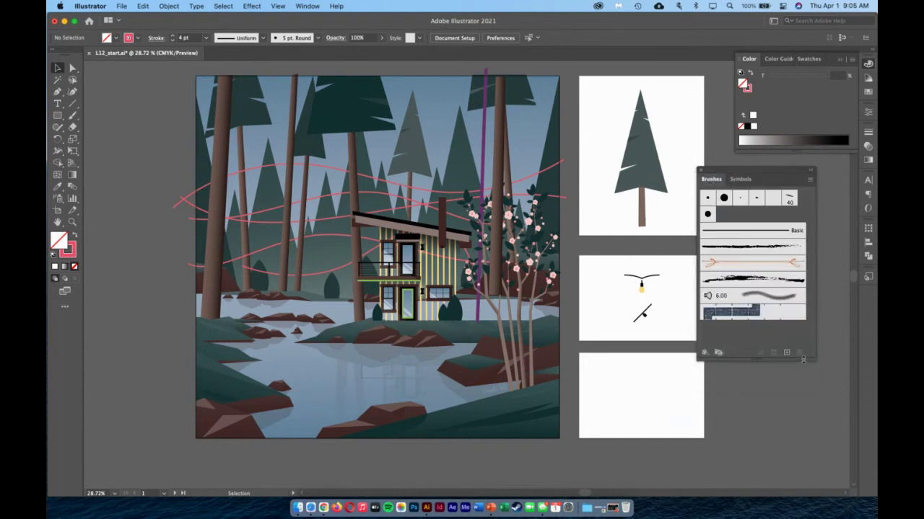
{"action": "left_click_drag", "start_coordinate": [814, 359], "coordinate": [818, 376]}
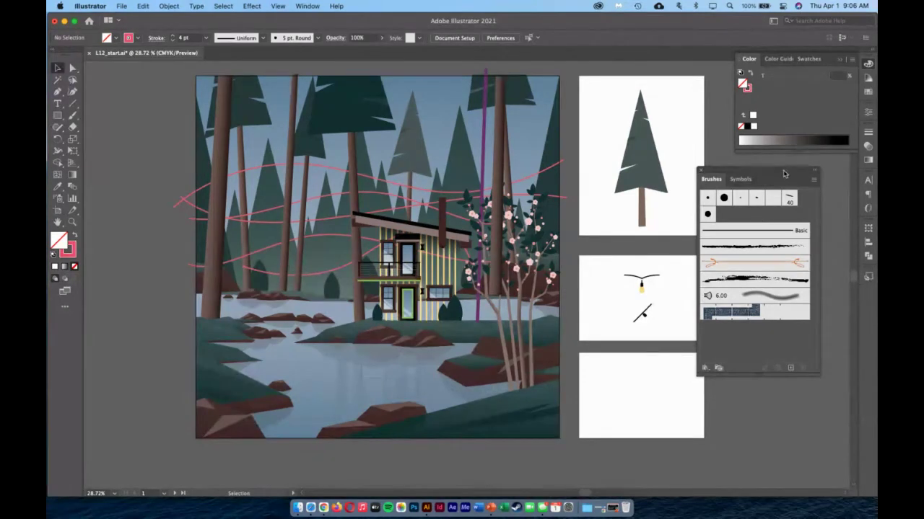
{"action": "left_click_drag", "start_coordinate": [786, 173], "coordinate": [812, 168]}
Step: Apply the 40 pt. Flat calligraphic brush to each of the five pink wavy paths across the forest
{"action": "left_click", "coordinate": [356, 289]}
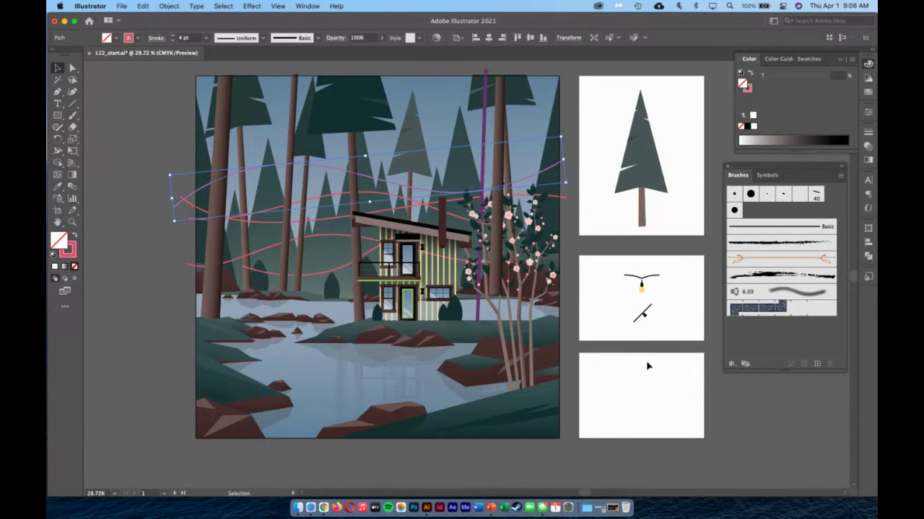
{"action": "left_click", "coordinate": [816, 195]}
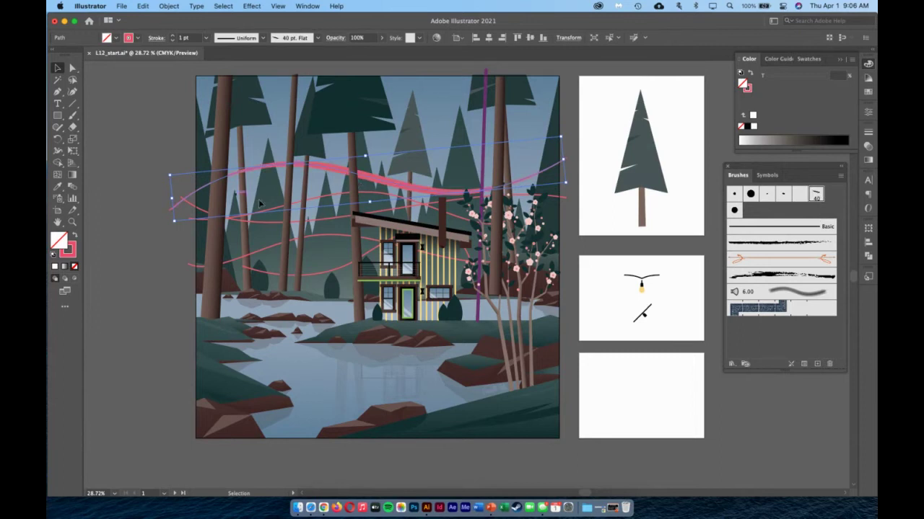
{"action": "left_click", "coordinate": [318, 205]}
{"action": "left_click", "coordinate": [814, 195]}
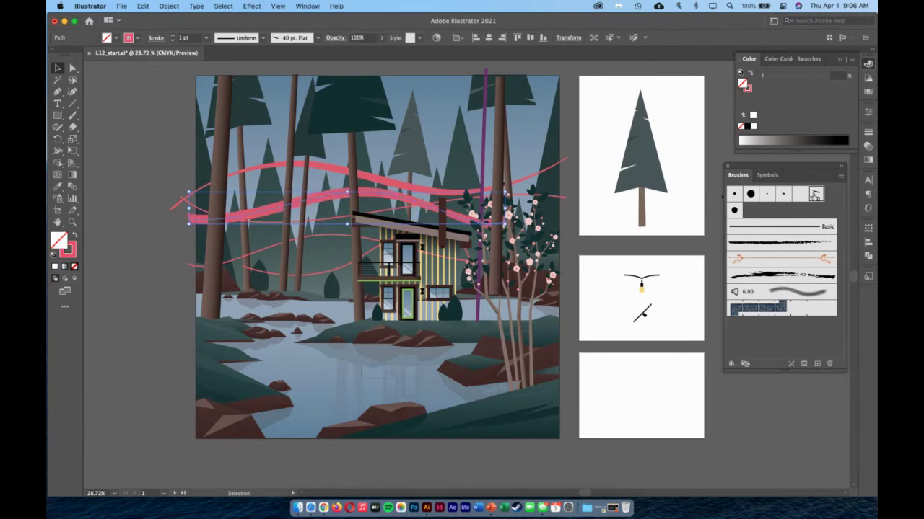
{"action": "left_click", "coordinate": [324, 219]}
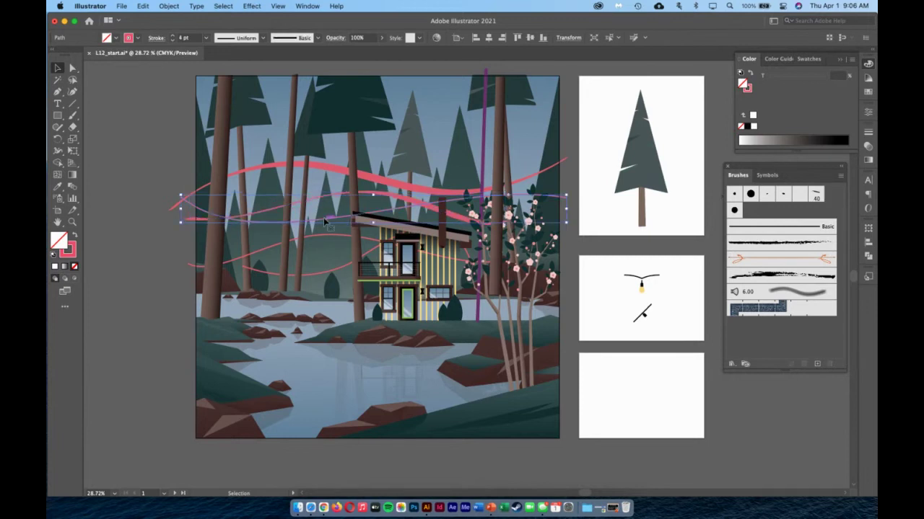
{"action": "left_click", "coordinate": [816, 195]}
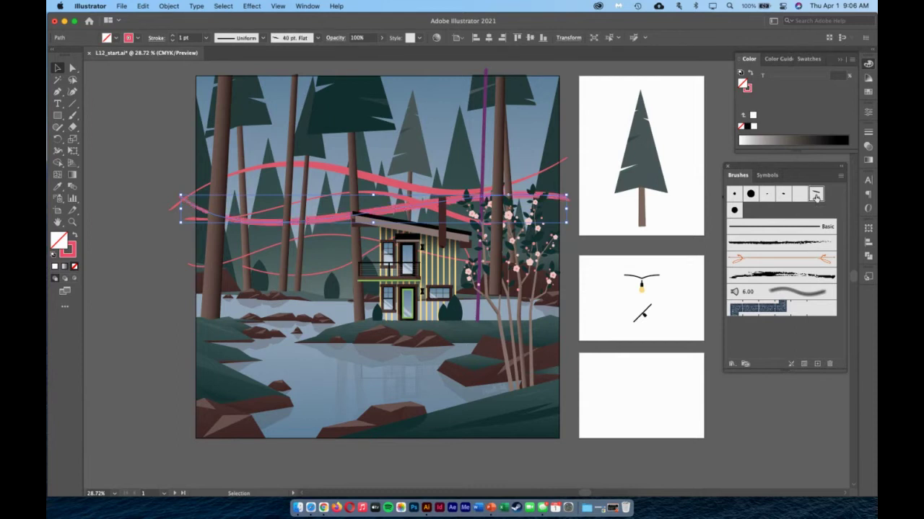
{"action": "left_click", "coordinate": [324, 246]}
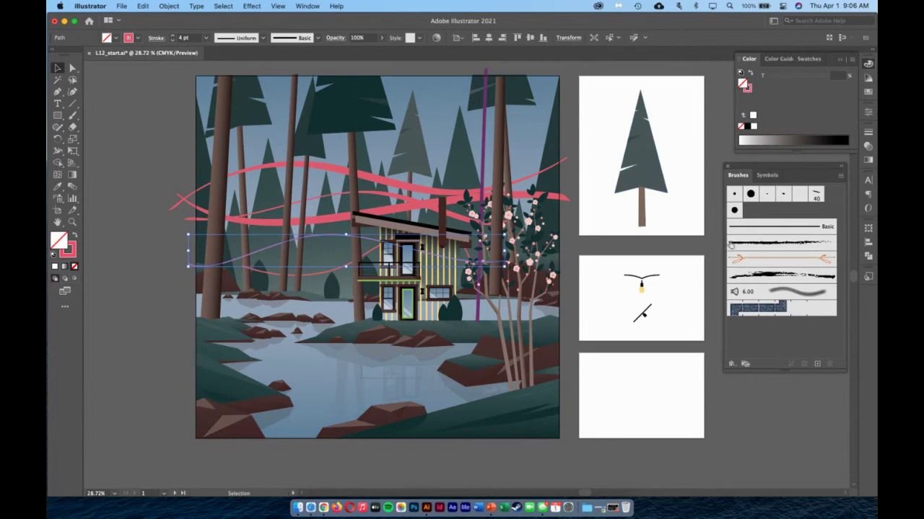
{"action": "left_click", "coordinate": [816, 196]}
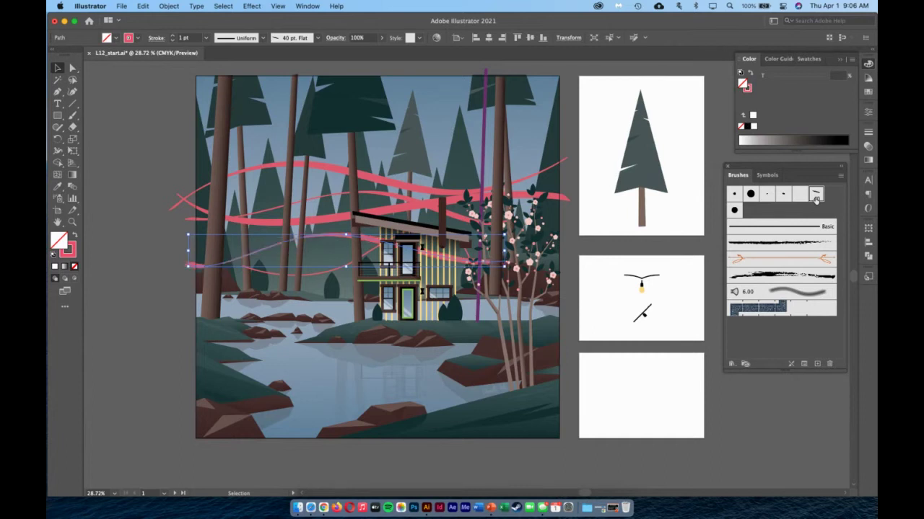
{"action": "left_click", "coordinate": [322, 275]}
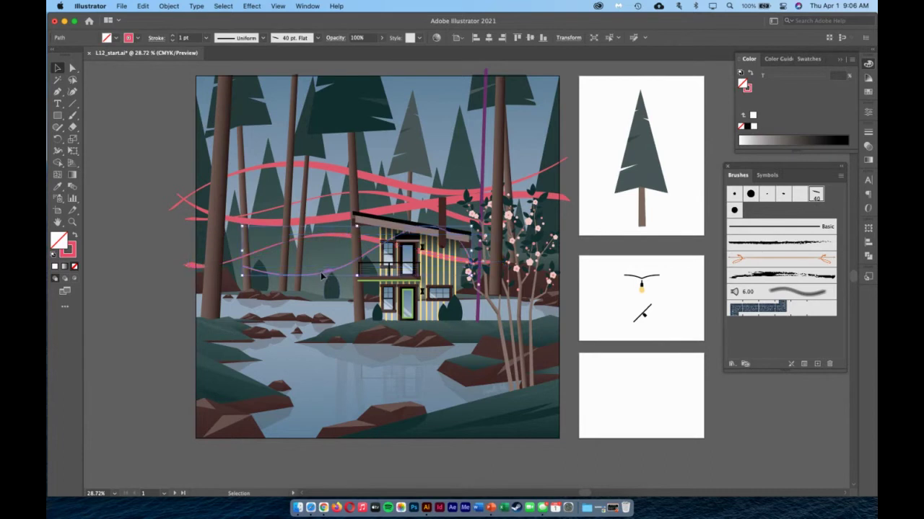
{"action": "left_click", "coordinate": [815, 195]}
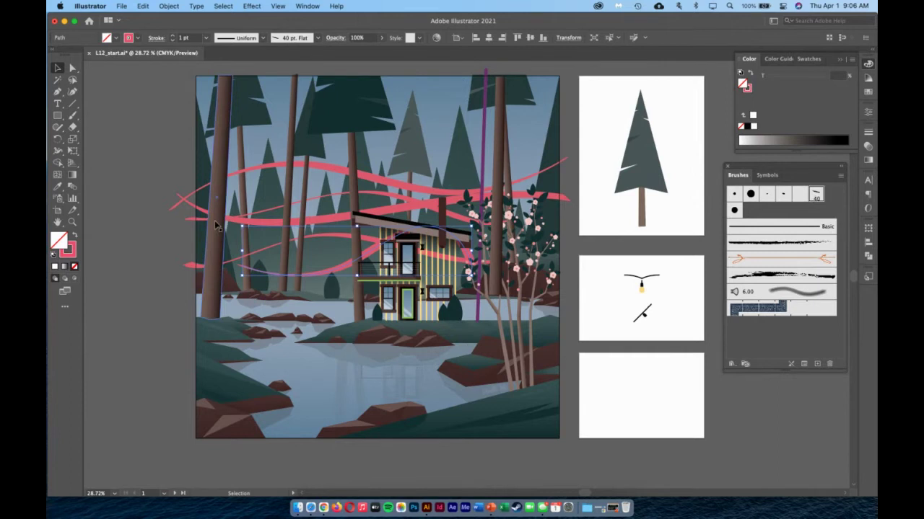
Step: Select all paths with the same appearance as the uppermost pink wavy path
{"action": "left_click", "coordinate": [323, 169]}
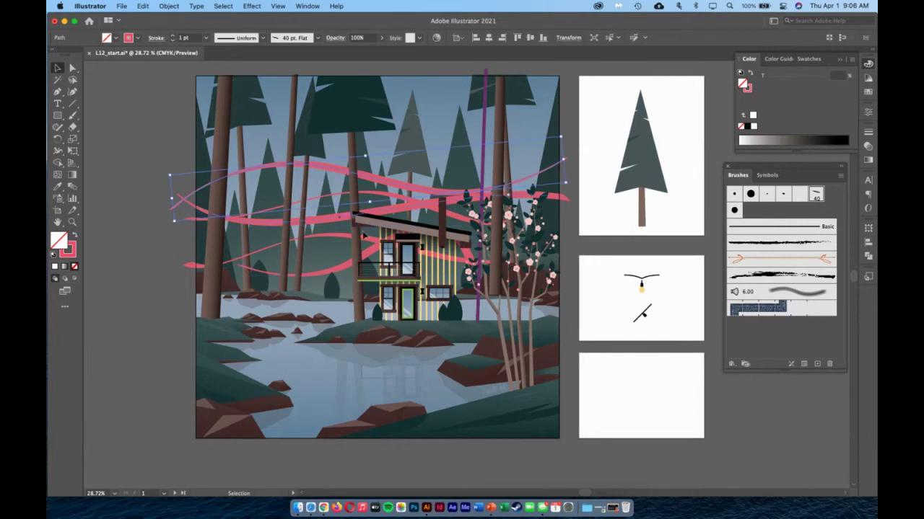
{"action": "left_click", "coordinate": [228, 9]}
{"action": "key", "text": "Escape"}
{"action": "left_click", "coordinate": [225, 6]}
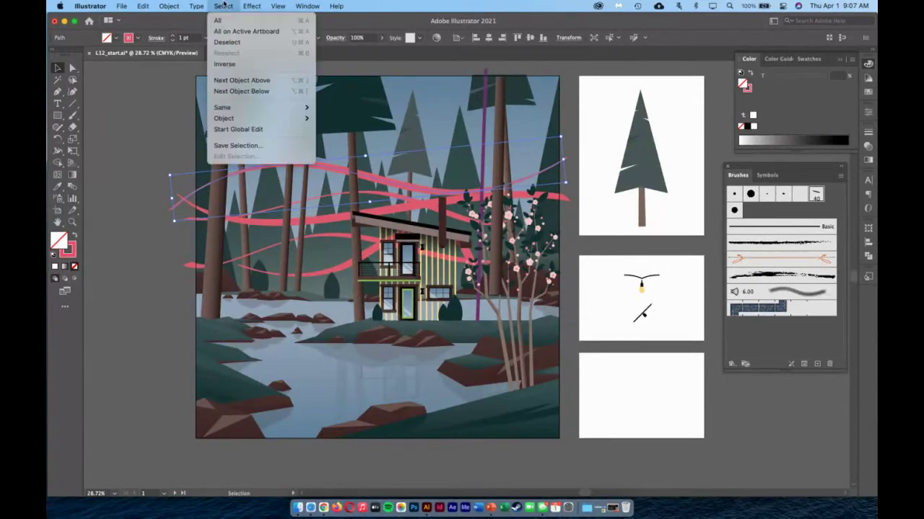
{"action": "mouse_move", "coordinate": [255, 109]}
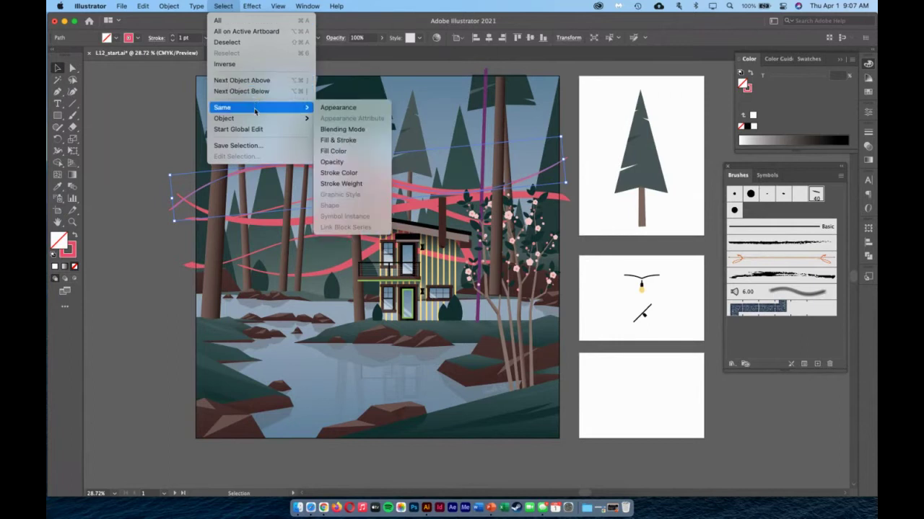
{"action": "left_click", "coordinate": [342, 108]}
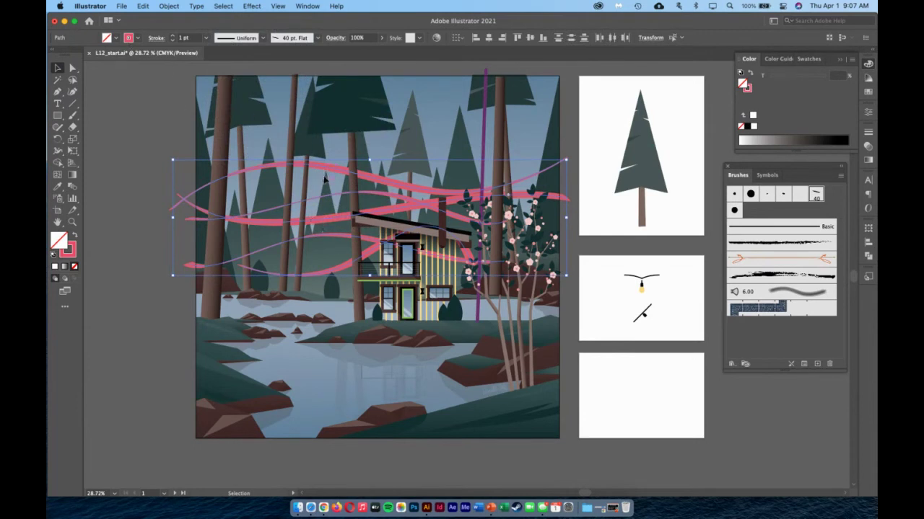
Step: Set the selected wavy paths' stroke color to white and their opacity to 21%, and deselect them
{"action": "left_click", "coordinate": [136, 39]}
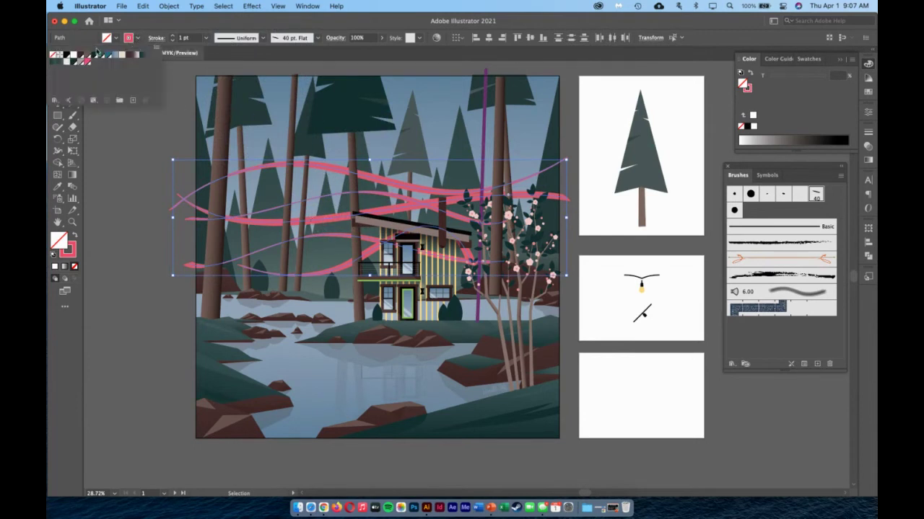
{"action": "left_click", "coordinate": [62, 55]}
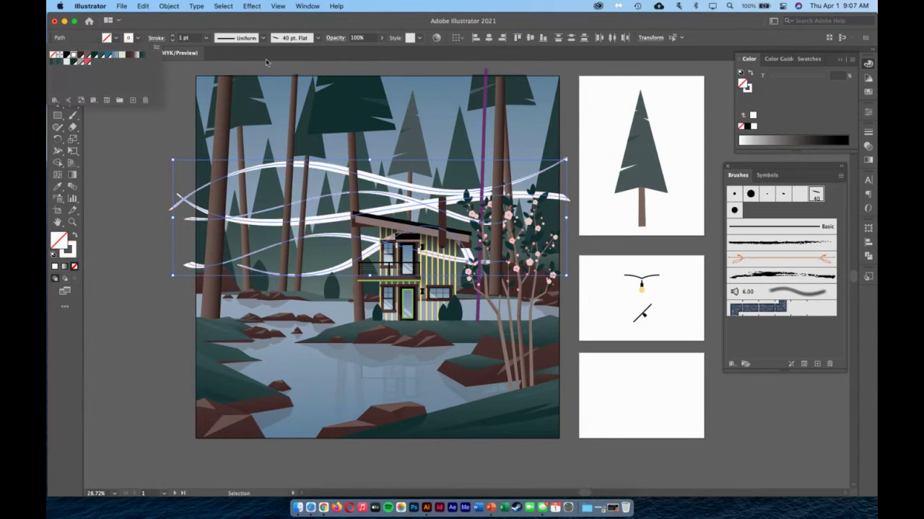
{"action": "left_click", "coordinate": [384, 40]}
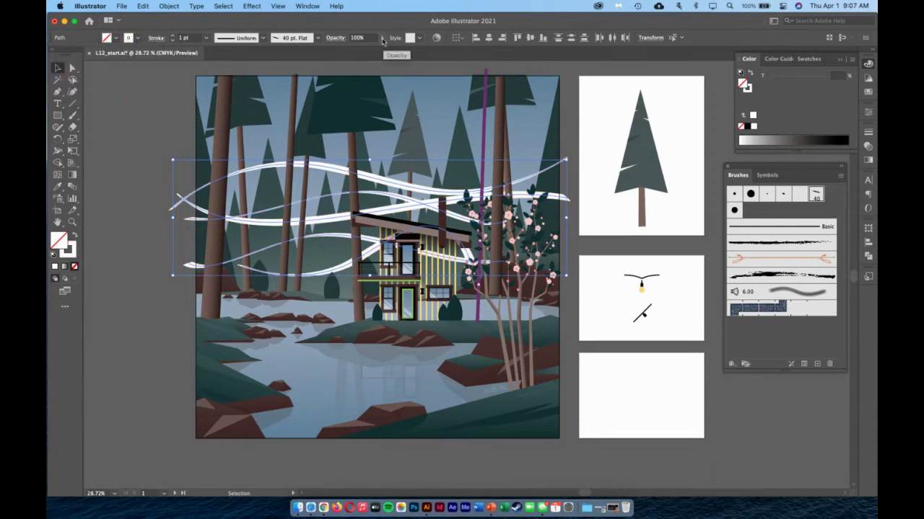
{"action": "left_click_drag", "start_coordinate": [380, 52], "coordinate": [351, 54]}
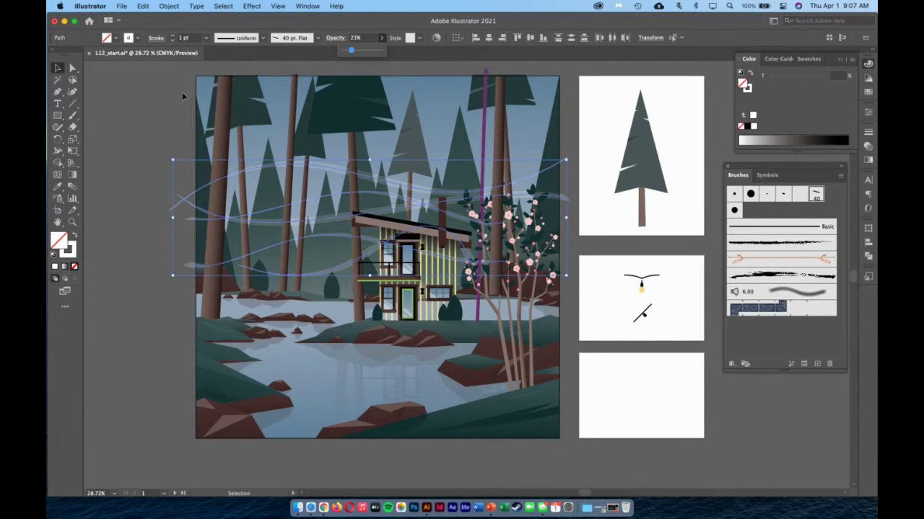
{"action": "left_click", "coordinate": [149, 106]}
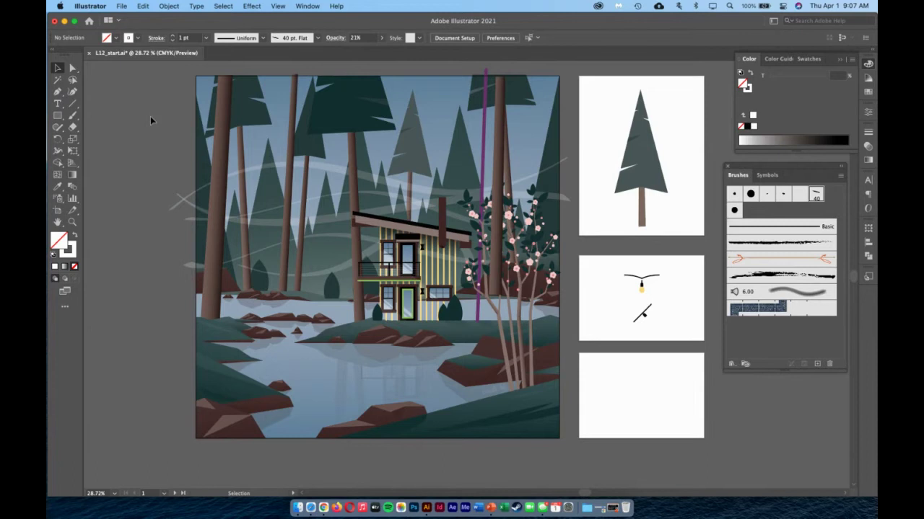
Step: Activate the Paintbrush tool, open the Artistic_Calligraphic brush library, and show it as a resized list
{"action": "left_click", "coordinate": [73, 116]}
{"action": "left_click", "coordinate": [732, 364]}
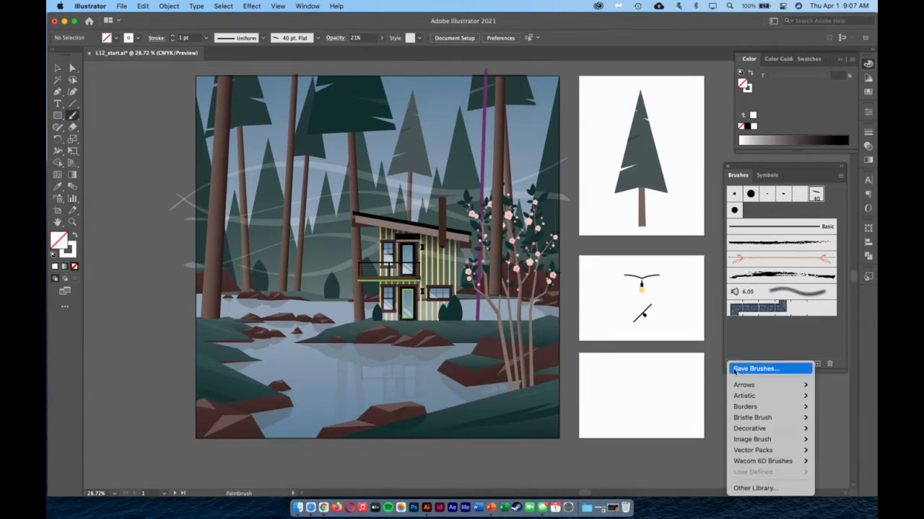
{"action": "mouse_move", "coordinate": [745, 397]}
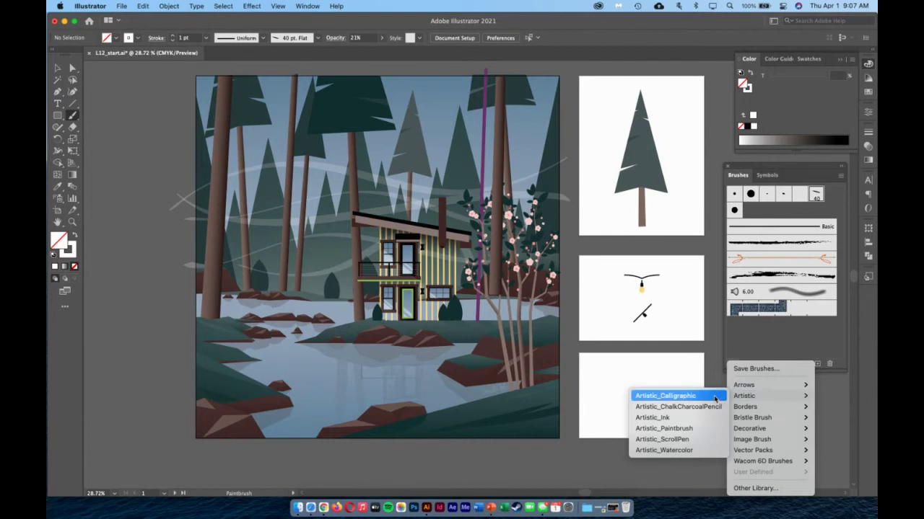
{"action": "left_click", "coordinate": [714, 397]}
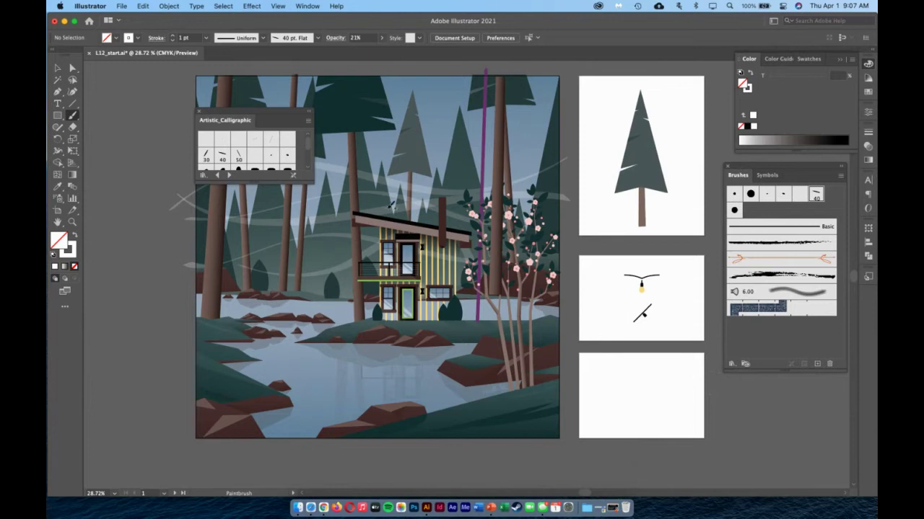
{"action": "left_click_drag", "start_coordinate": [310, 183], "coordinate": [356, 293]}
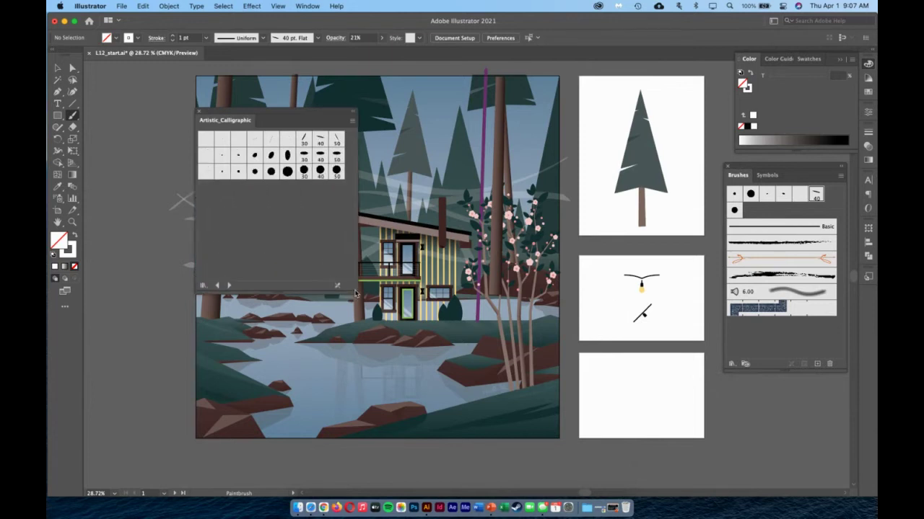
{"action": "left_click", "coordinate": [353, 123]}
{"action": "left_click", "coordinate": [382, 166]}
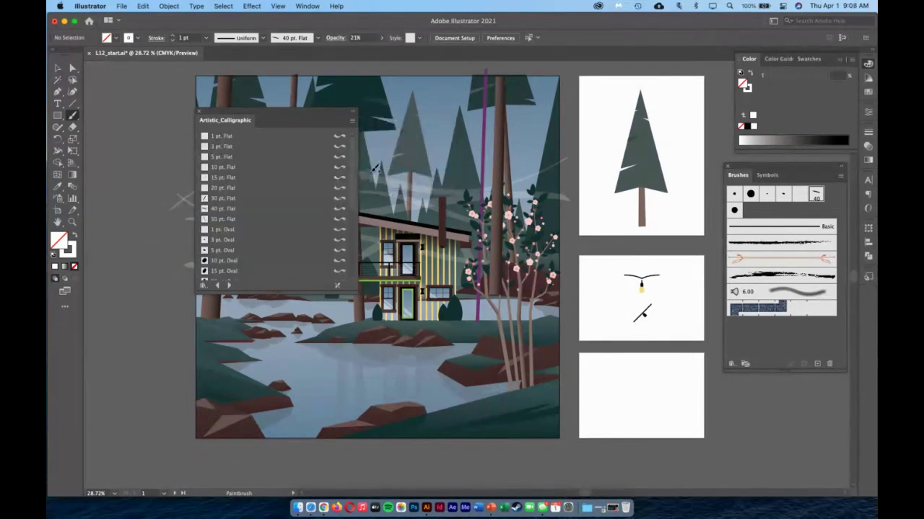
{"action": "left_click_drag", "start_coordinate": [355, 293], "coordinate": [322, 305]}
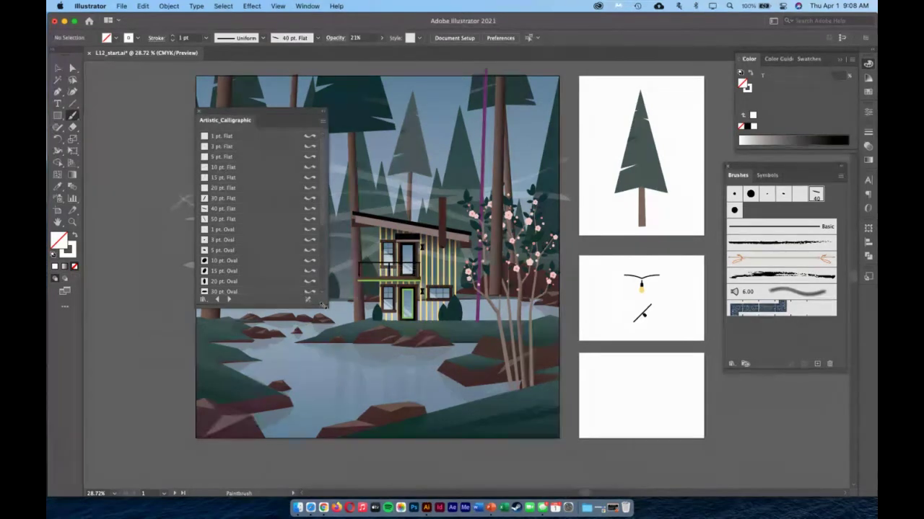
Step: Choose the 15 pt. Flat brush, close the brush library, and set the stroke color to the medium blue swatch
{"action": "left_click", "coordinate": [252, 179]}
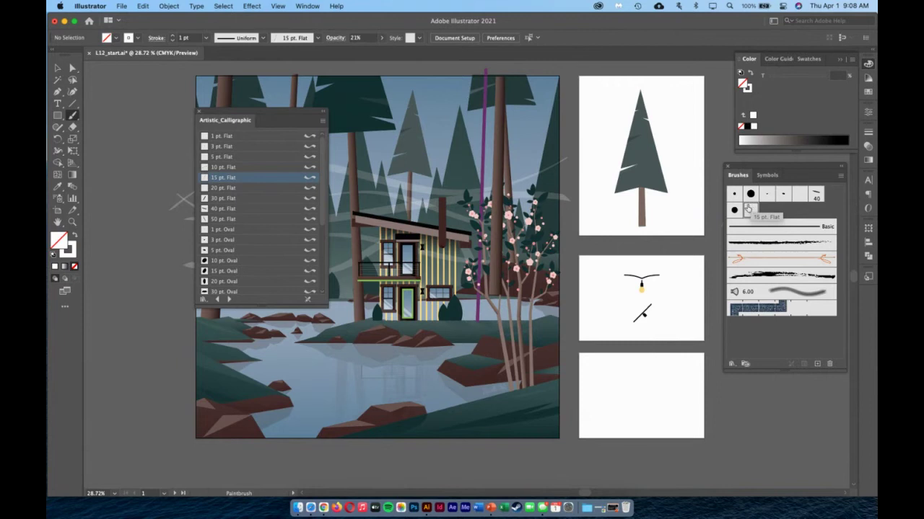
{"action": "left_click", "coordinate": [200, 113]}
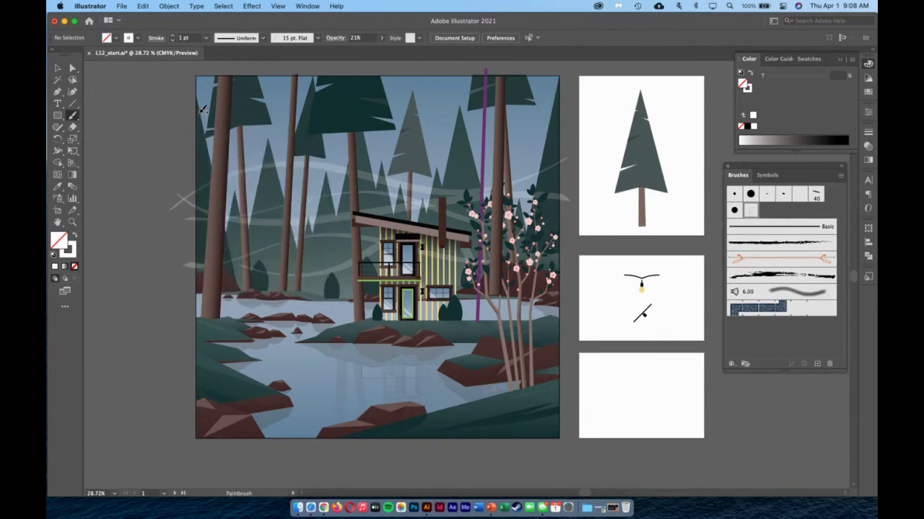
{"action": "left_click", "coordinate": [137, 40]}
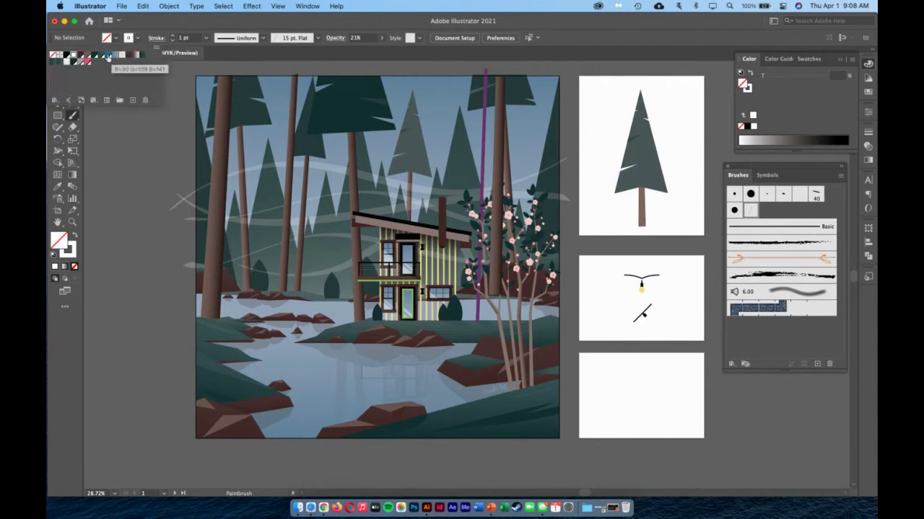
{"action": "left_click", "coordinate": [109, 56]}
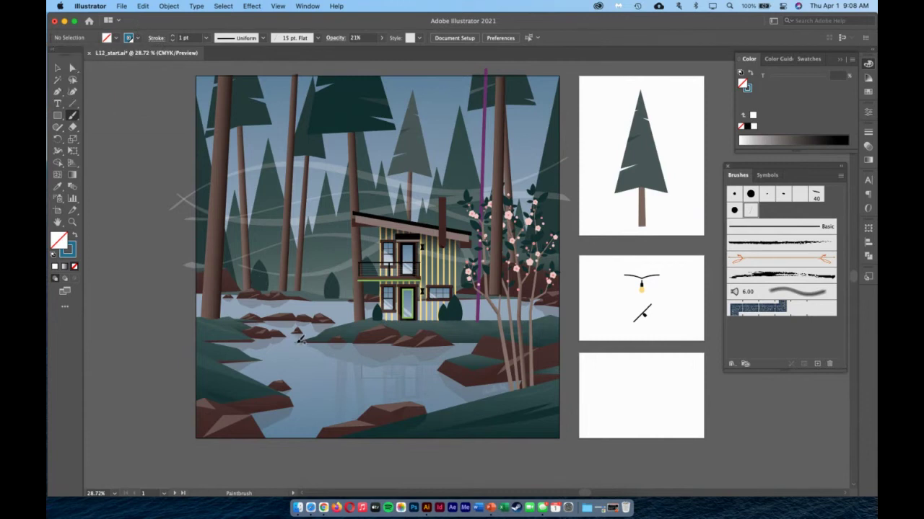
Step: Paint four wavy, roughly horizontal ripple strokes across the middle of the lake below the cabin
{"action": "mouse_move", "coordinate": [307, 365]}
{"action": "left_mouse_down"}
{"action": "mouse_move", "coordinate": [327, 376]}
{"action": "mouse_move", "coordinate": [390, 374]}
{"action": "left_mouse_up"}
{"action": "left_click_drag", "start_coordinate": [326, 388], "coordinate": [401, 389]}
{"action": "left_click_drag", "start_coordinate": [285, 365], "coordinate": [390, 367]}
{"action": "left_click_drag", "start_coordinate": [293, 352], "coordinate": [360, 368]}
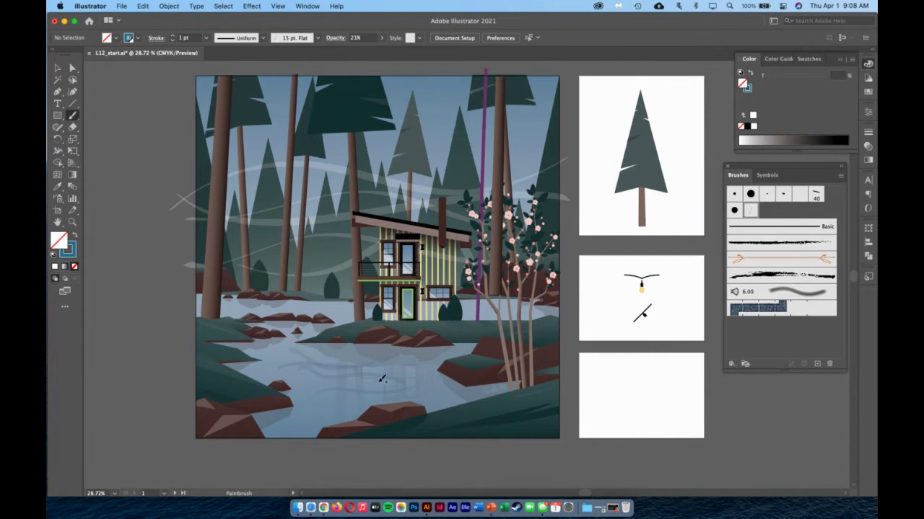
Step: Reshape the middle ripple stroke on the lake by moving its points leftward with Direct Selection, and select the lowest ripple
{"action": "left_click", "coordinate": [57, 68]}
{"action": "left_click", "coordinate": [72, 223]}
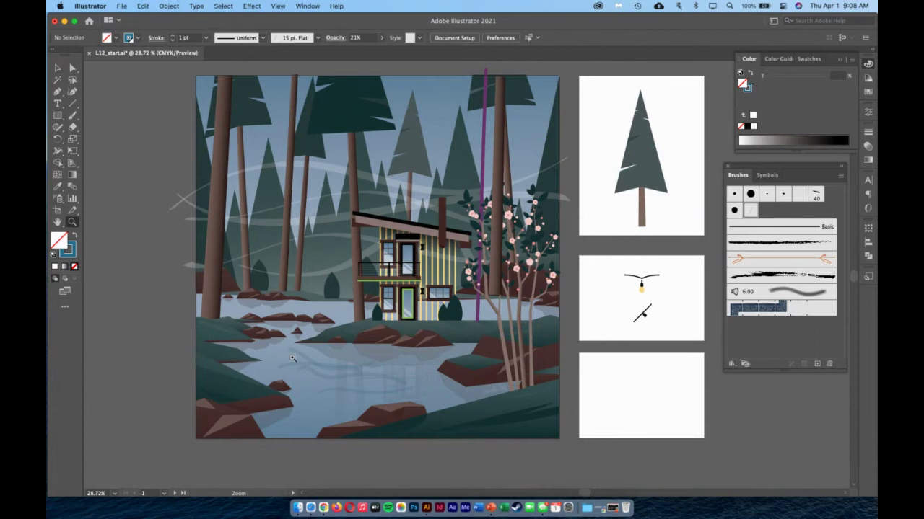
{"action": "left_click", "coordinate": [299, 347]}
{"action": "left_click_drag", "start_coordinate": [299, 346], "coordinate": [415, 389]}
{"action": "left_click", "coordinate": [60, 69]}
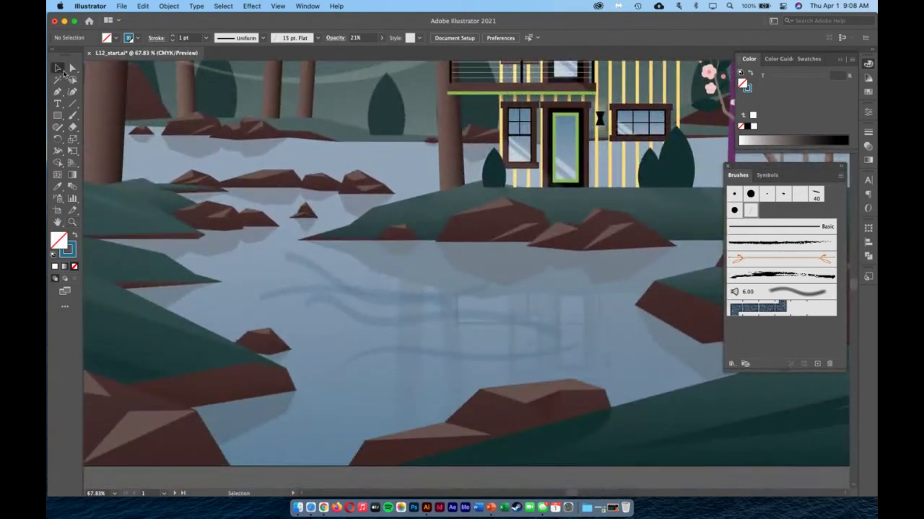
{"action": "left_click", "coordinate": [387, 296]}
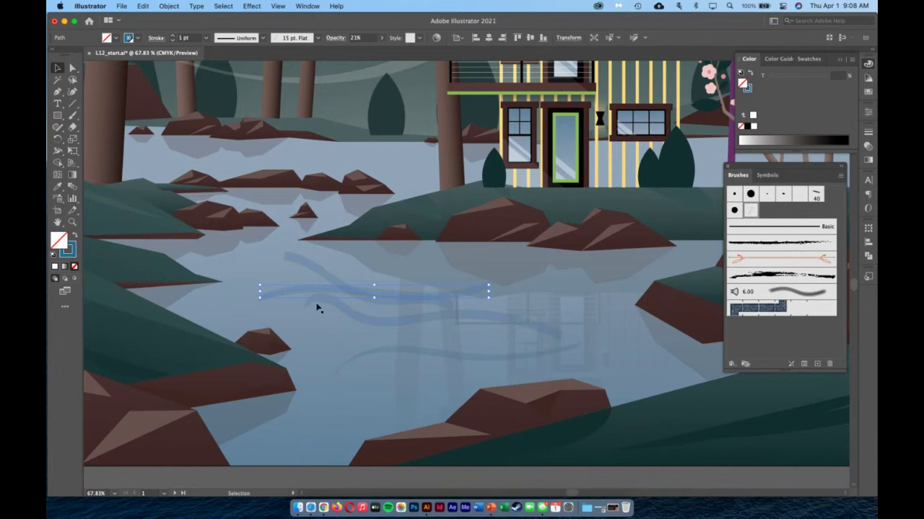
{"action": "left_click", "coordinate": [391, 326]}
{"action": "left_click", "coordinate": [73, 68]}
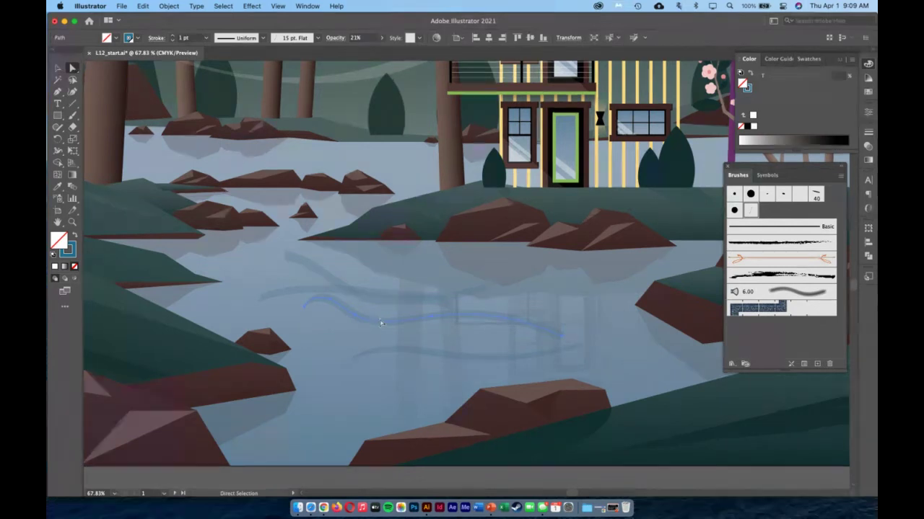
{"action": "left_click_drag", "start_coordinate": [294, 312], "coordinate": [253, 315]}
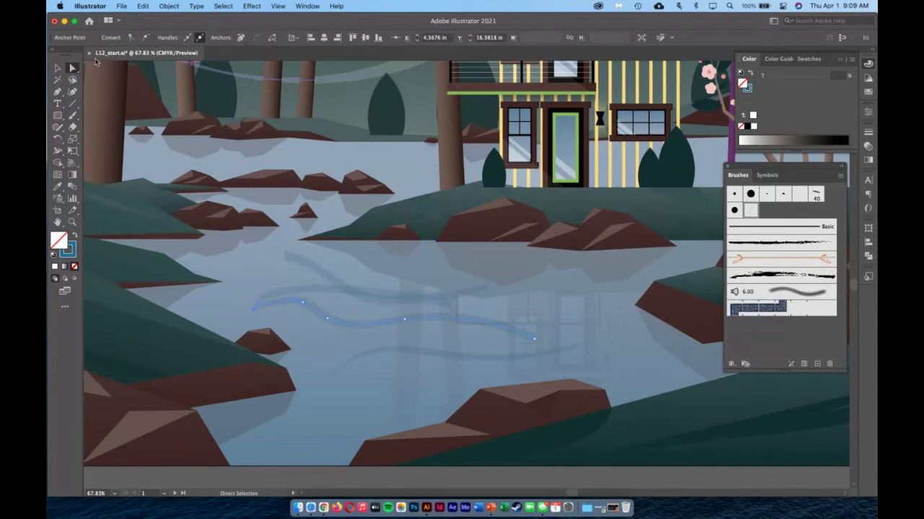
{"action": "key", "text": "v"}
{"action": "mouse_move", "coordinate": [348, 316]}
{"action": "left_mouse_down"}
{"action": "mouse_move", "coordinate": [536, 354]}
{"action": "mouse_move", "coordinate": [491, 361]}
{"action": "left_mouse_up"}
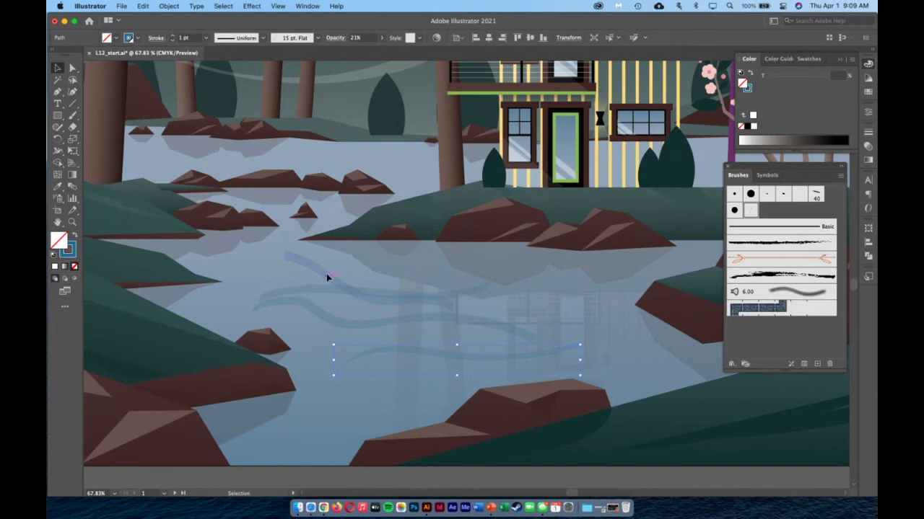
Step: Nudge the top ripple upward, and rotate the second ripple clockwise so it slopes down toward the cabin's reflection, shifting it lower
{"action": "left_click_drag", "start_coordinate": [326, 277], "coordinate": [319, 264]}
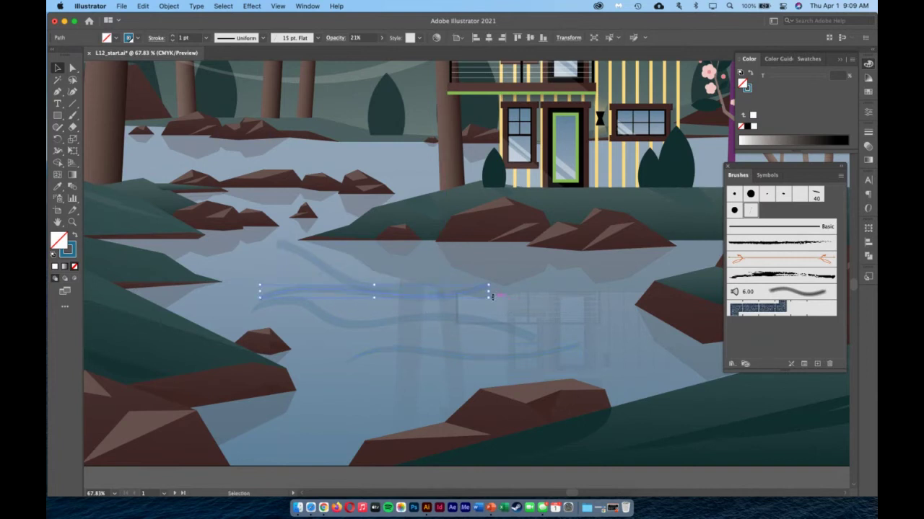
{"action": "mouse_move", "coordinate": [493, 296]}
{"action": "left_mouse_down"}
{"action": "mouse_move", "coordinate": [518, 307]}
{"action": "mouse_move", "coordinate": [508, 333]}
{"action": "left_mouse_up"}
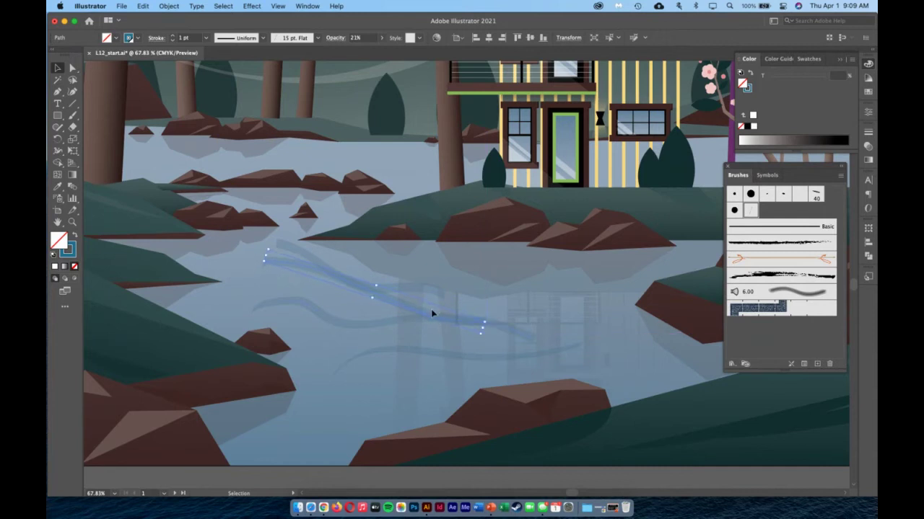
{"action": "left_click_drag", "start_coordinate": [431, 311], "coordinate": [406, 328]}
Step: Move the middle ripple right across the cabin's reflection, and tilt the lowest ripple slightly clockwise
{"action": "left_click", "coordinate": [480, 327]}
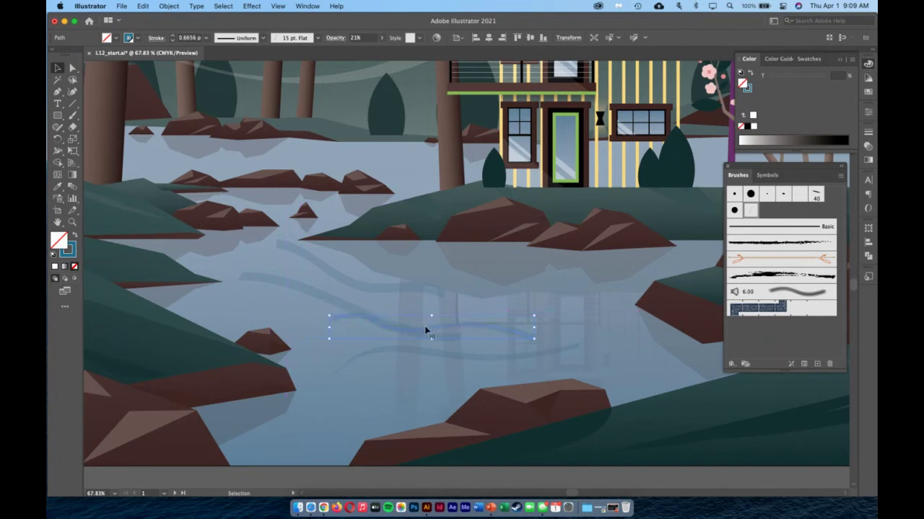
{"action": "mouse_move", "coordinate": [427, 329]}
{"action": "left_mouse_down"}
{"action": "mouse_move", "coordinate": [494, 312]}
{"action": "mouse_move", "coordinate": [511, 320]}
{"action": "left_mouse_up"}
{"action": "left_click", "coordinate": [500, 361]}
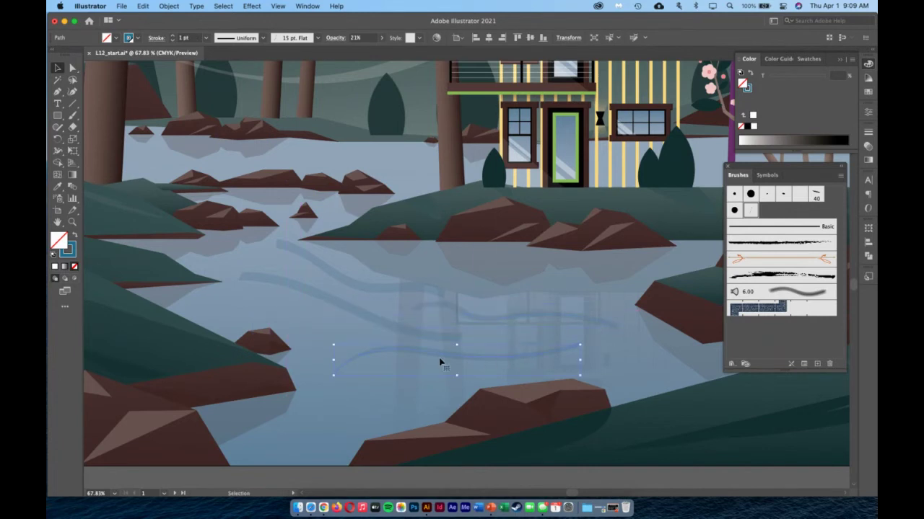
{"action": "mouse_move", "coordinate": [579, 377]}
{"action": "left_mouse_down"}
{"action": "mouse_move", "coordinate": [603, 383]}
{"action": "mouse_move", "coordinate": [515, 363]}
{"action": "mouse_move", "coordinate": [479, 372]}
{"action": "left_mouse_up"}
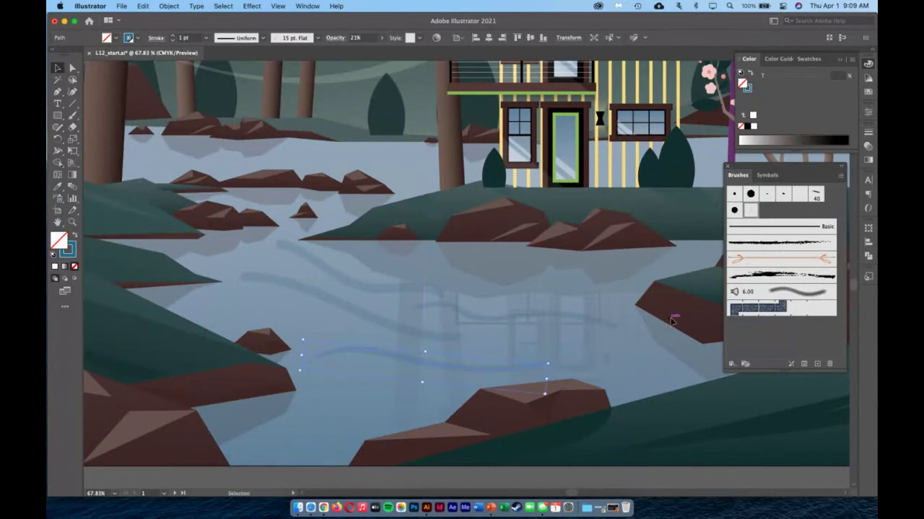
Step: Shrink the uppermost ripple and view the 15 pt. Flat brush options without changing them
{"action": "left_click", "coordinate": [380, 297]}
{"action": "mouse_move", "coordinate": [444, 297]}
{"action": "left_mouse_down"}
{"action": "mouse_move", "coordinate": [476, 308]}
{"action": "mouse_move", "coordinate": [397, 292]}
{"action": "left_mouse_up"}
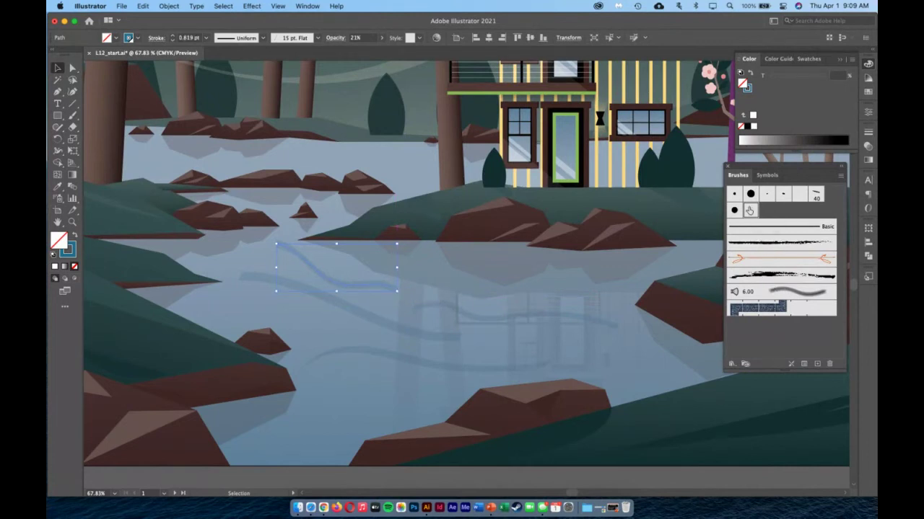
{"action": "double_click", "coordinate": [749, 210]}
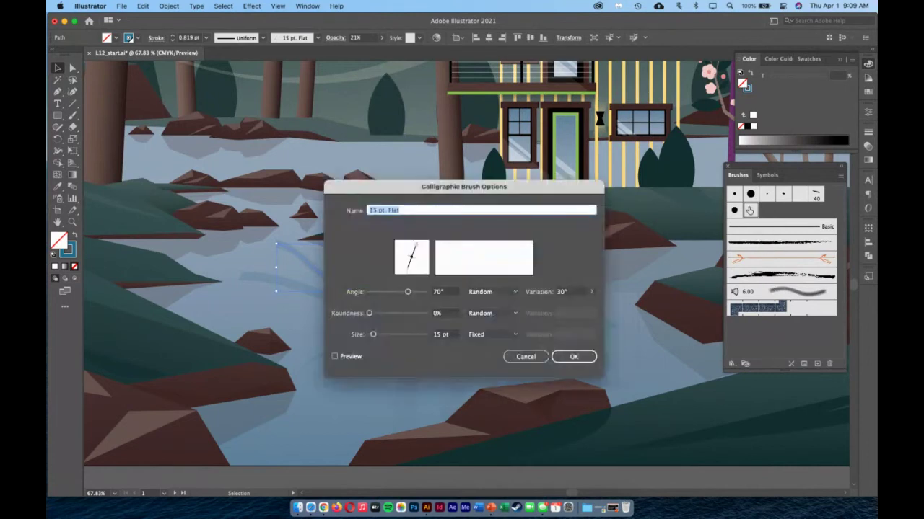
{"action": "left_click", "coordinate": [539, 357]}
Step: Delete the uppermost ripple and paint a new wavy stroke in its place with the Paintbrush
{"action": "left_click", "coordinate": [501, 265]}
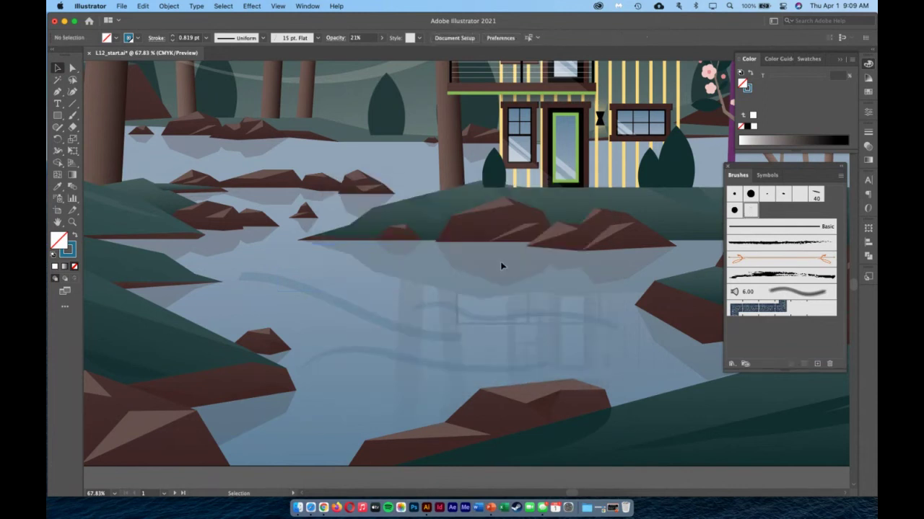
{"action": "left_click", "coordinate": [73, 115]}
{"action": "mouse_move", "coordinate": [273, 253]}
{"action": "left_mouse_down"}
{"action": "mouse_move", "coordinate": [320, 258]}
{"action": "mouse_move", "coordinate": [358, 290]}
{"action": "left_mouse_up"}
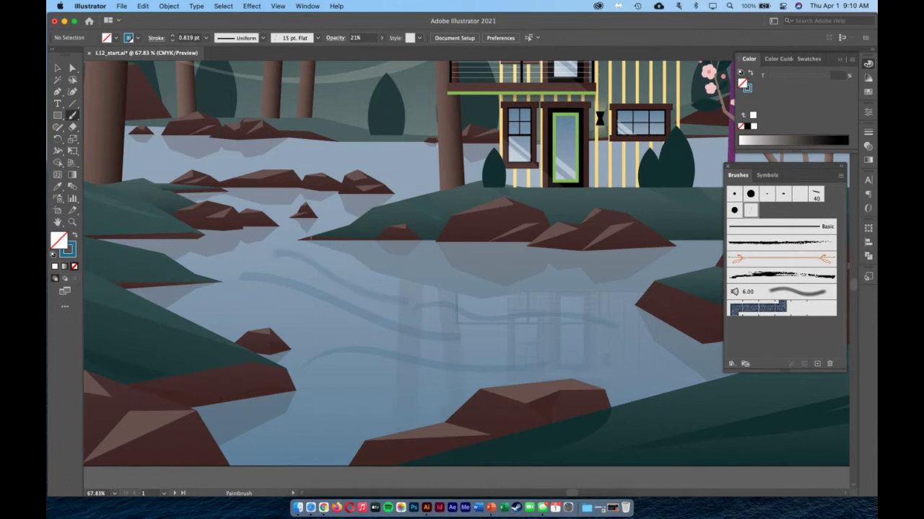
Step: Set the newly painted upper ripple's stroke to the Blue Linear gradient swatch
{"action": "left_click", "coordinate": [58, 68]}
{"action": "left_click", "coordinate": [318, 270]}
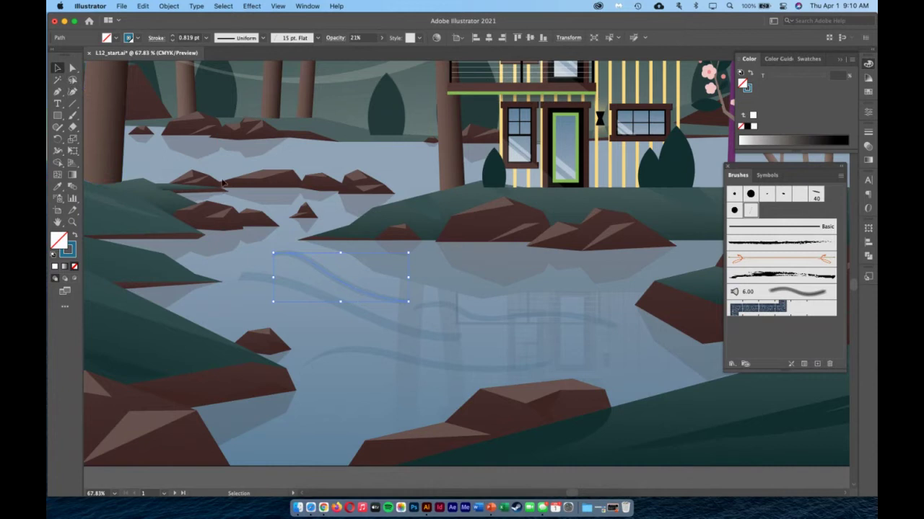
{"action": "left_click", "coordinate": [135, 38]}
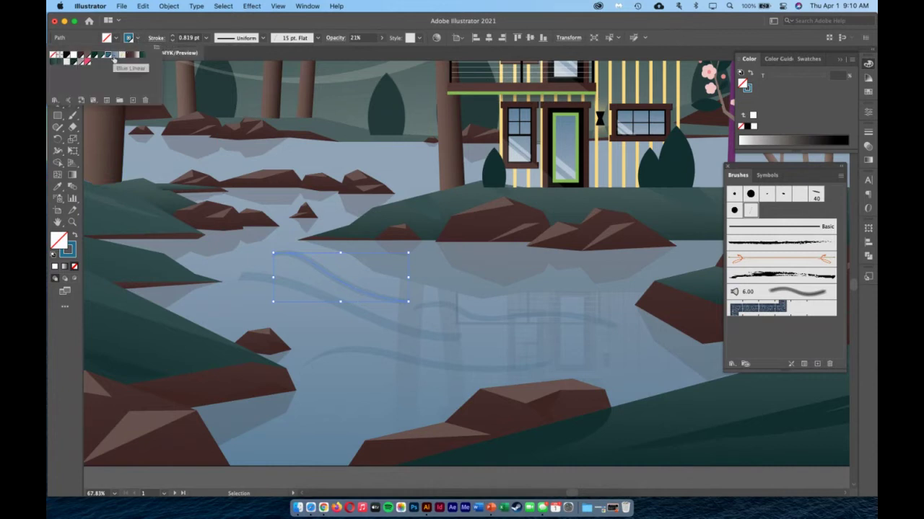
{"action": "left_click", "coordinate": [113, 57]}
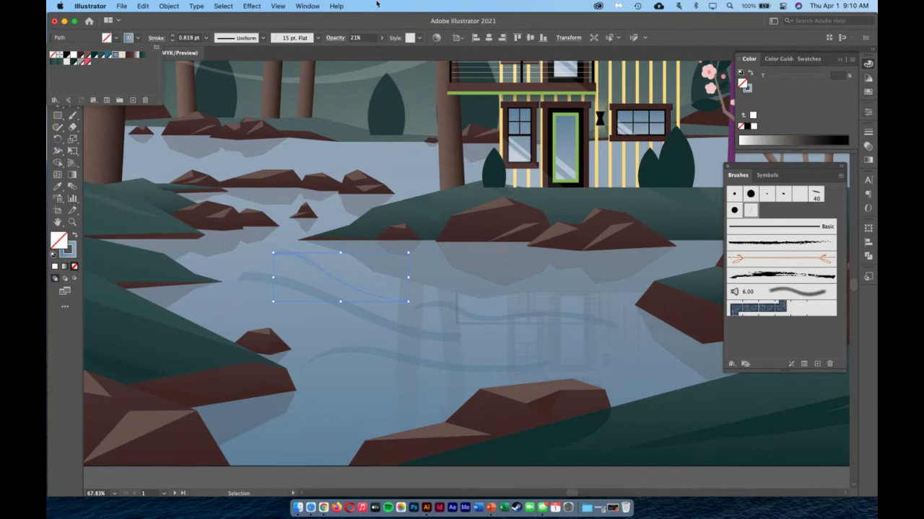
Step: Show the gradient settings for the upper ripple's stroke and apply the gradient across the stroke
{"action": "left_click", "coordinate": [308, 5]}
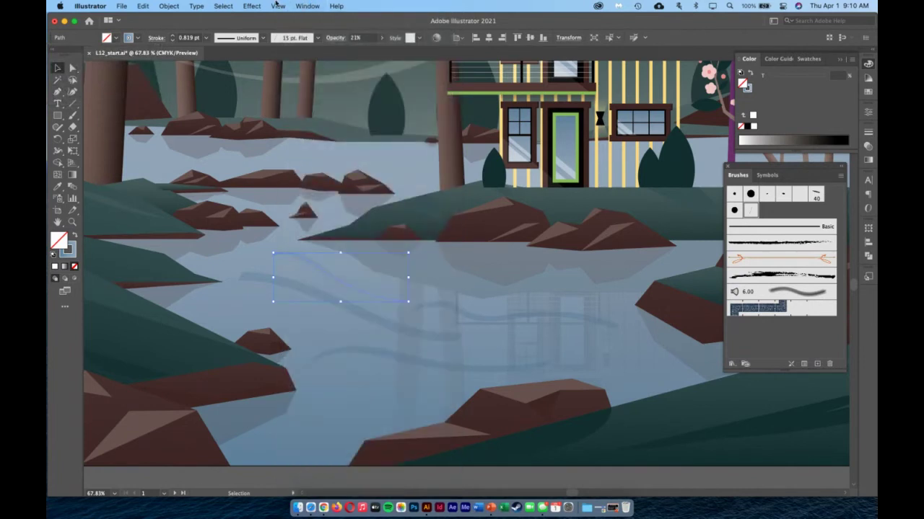
{"action": "left_click", "coordinate": [306, 6]}
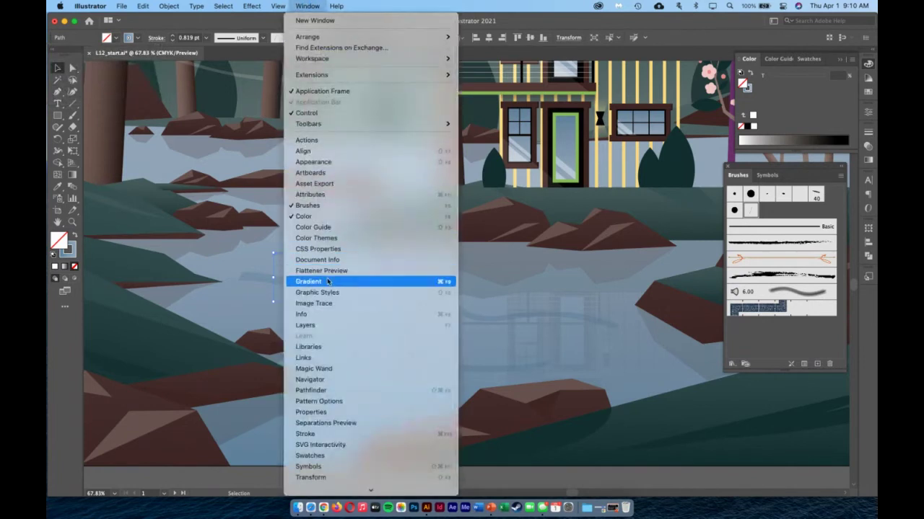
{"action": "left_click", "coordinate": [327, 282]}
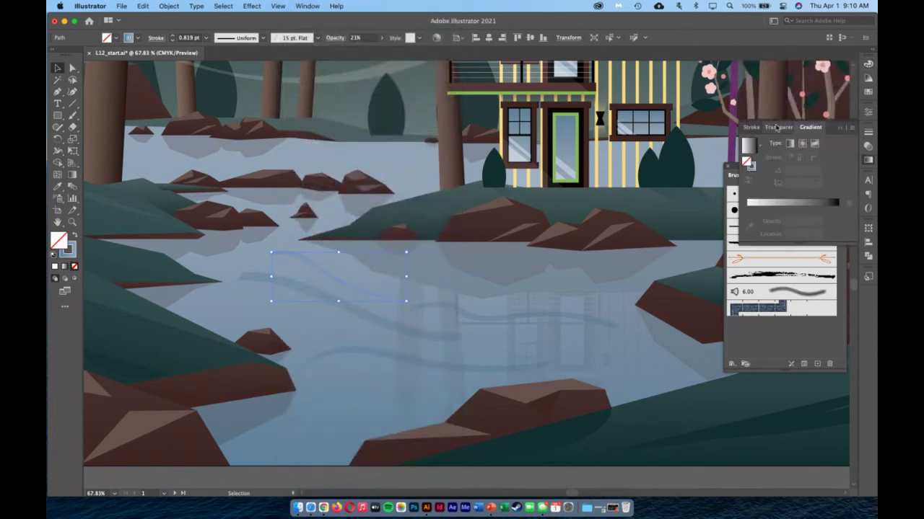
{"action": "left_click", "coordinate": [753, 172]}
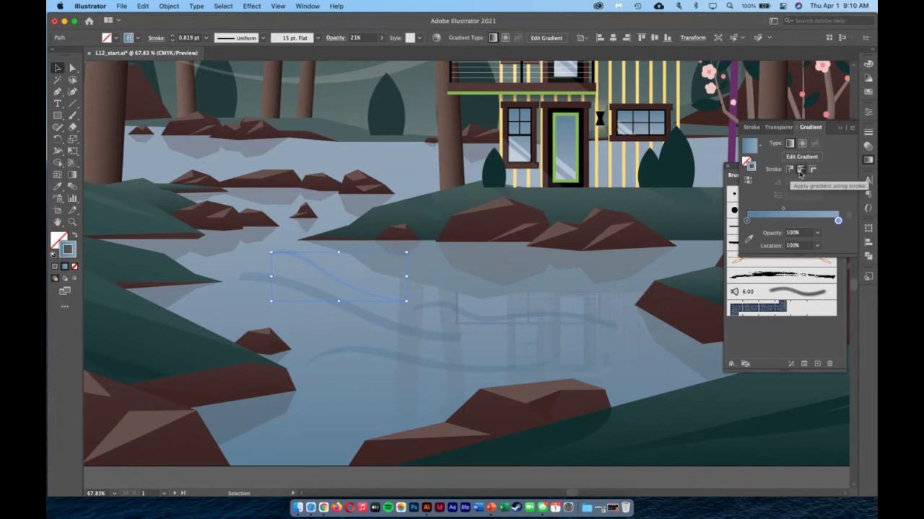
{"action": "left_click", "coordinate": [813, 170]}
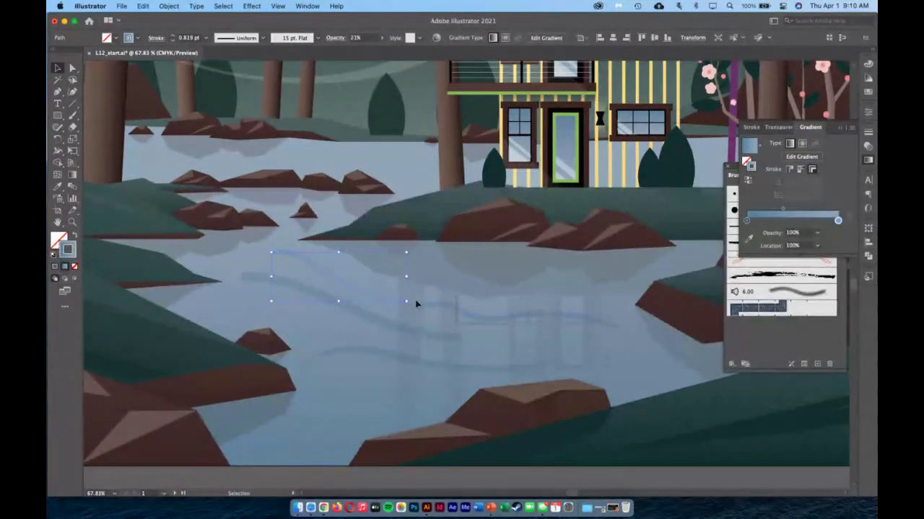
Step: Add the other three ripples to the selection and raise the opacity of all four to 45%
{"action": "left_click", "coordinate": [392, 329], "text": "shift"}
{"action": "left_click", "coordinate": [396, 361], "text": "shift"}
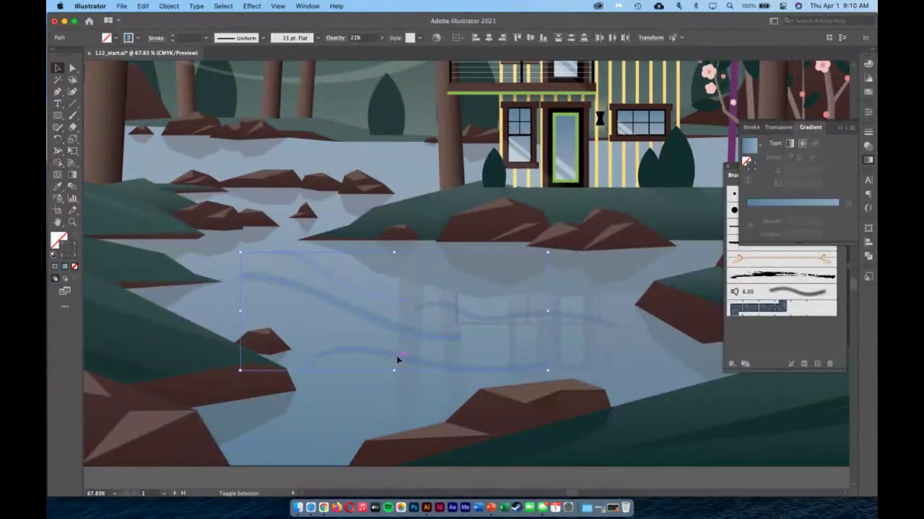
{"action": "left_click", "coordinate": [493, 319], "text": "shift"}
{"action": "left_click", "coordinate": [381, 37]}
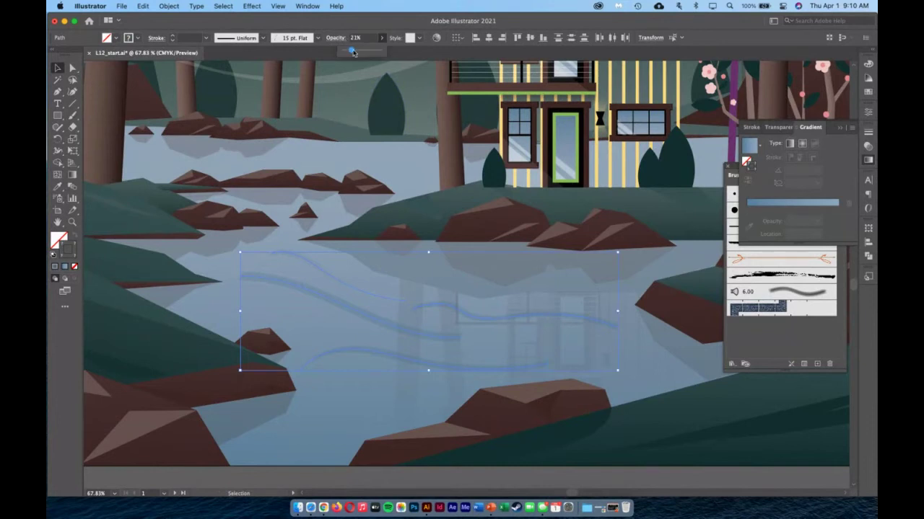
{"action": "left_click_drag", "start_coordinate": [352, 52], "coordinate": [361, 52]}
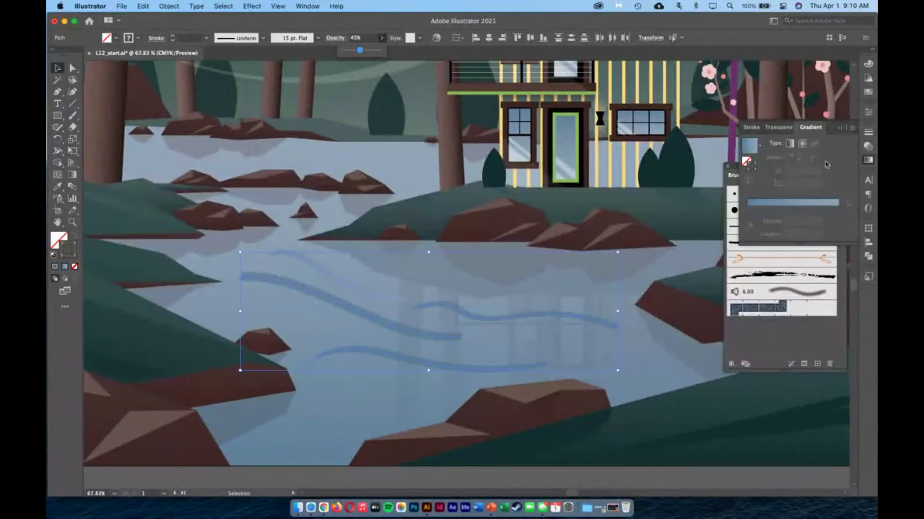
Step: Apply the blue gradient to all four ripple strokes, trying it across and along the stroke before settling on within the stroke
{"action": "left_click", "coordinate": [749, 146]}
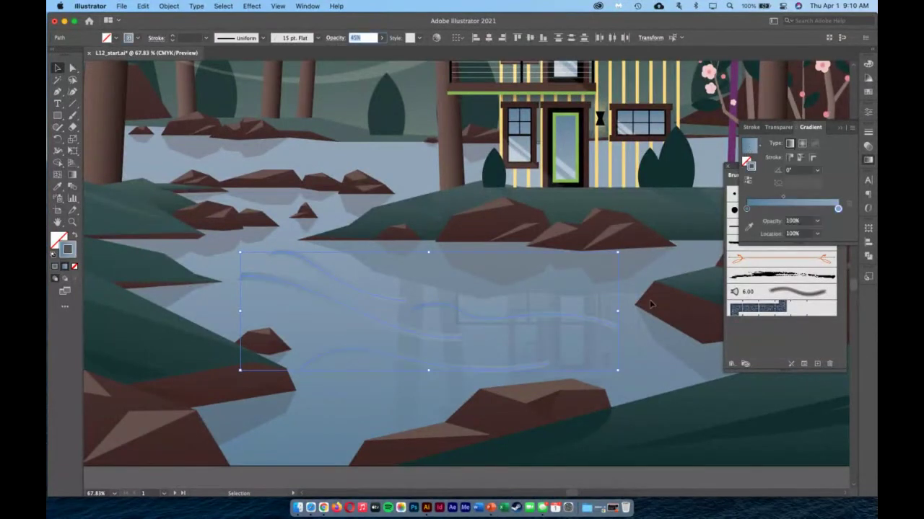
{"action": "left_click", "coordinate": [812, 158]}
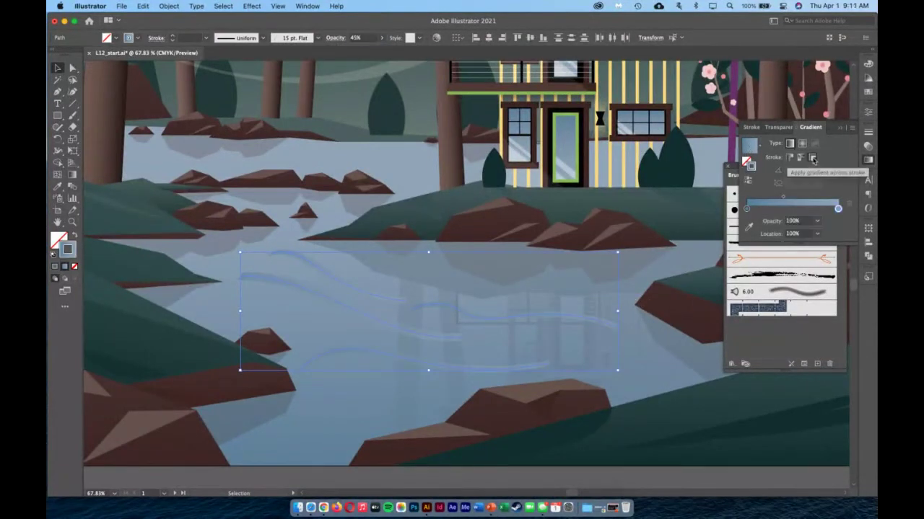
{"action": "left_click", "coordinate": [801, 158]}
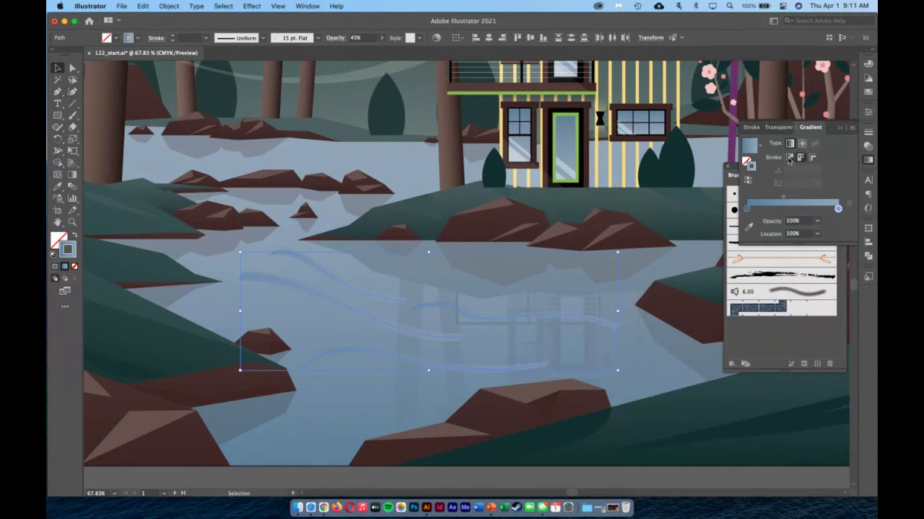
{"action": "left_click", "coordinate": [789, 158]}
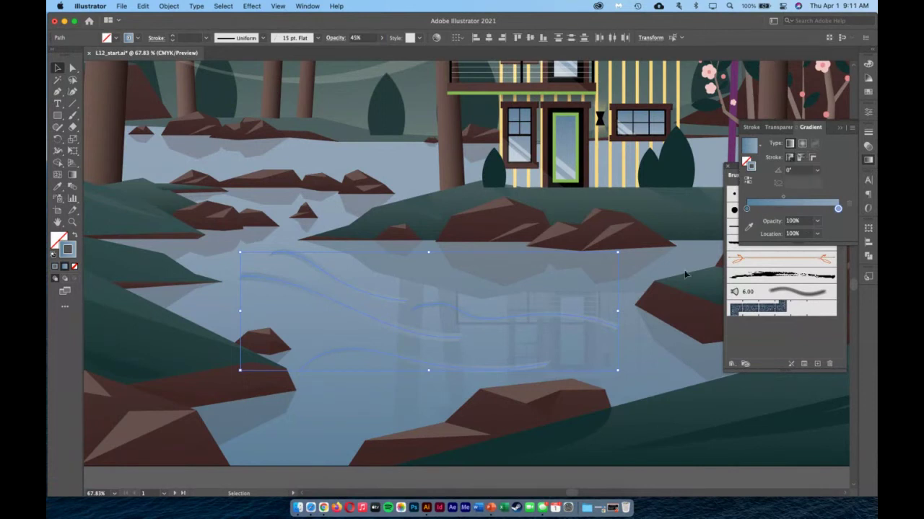
{"action": "left_click", "coordinate": [602, 342]}
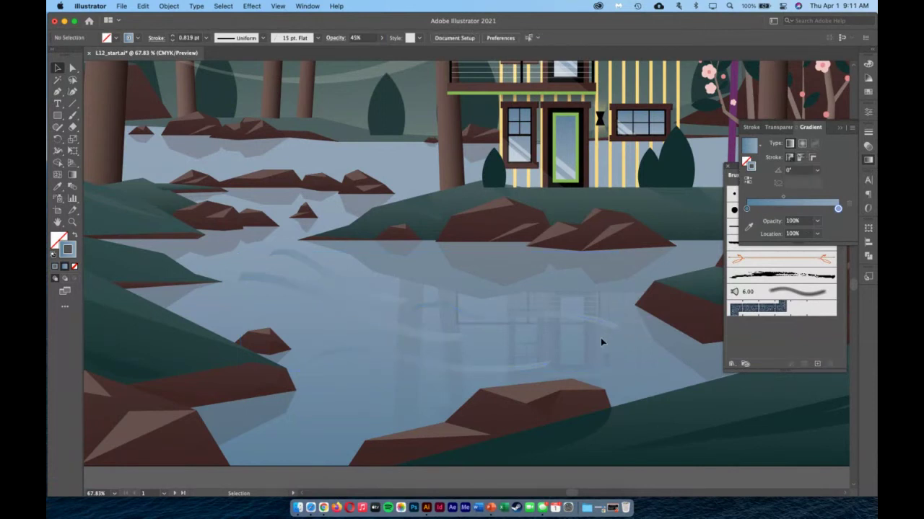
Step: Apply the gradient along the stroke for the ripple crossing the cabin's reflection
{"action": "left_click", "coordinate": [550, 315]}
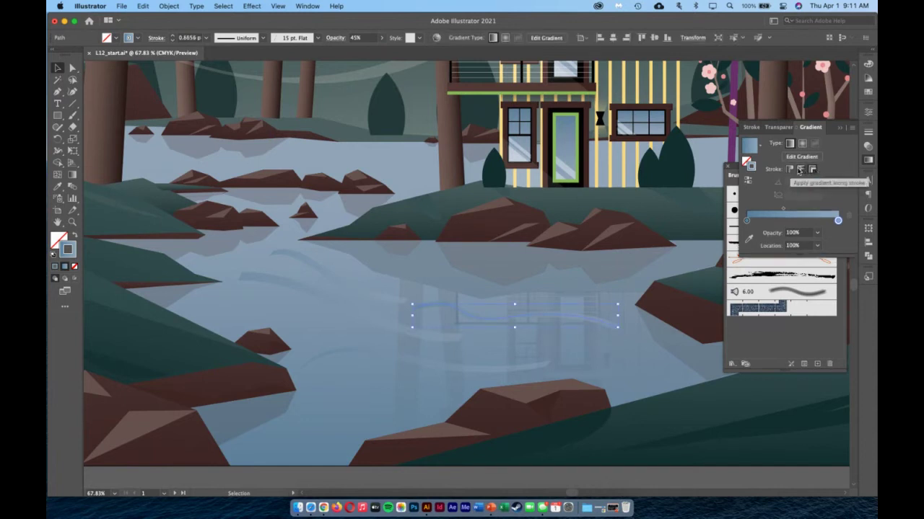
{"action": "left_click", "coordinate": [799, 169]}
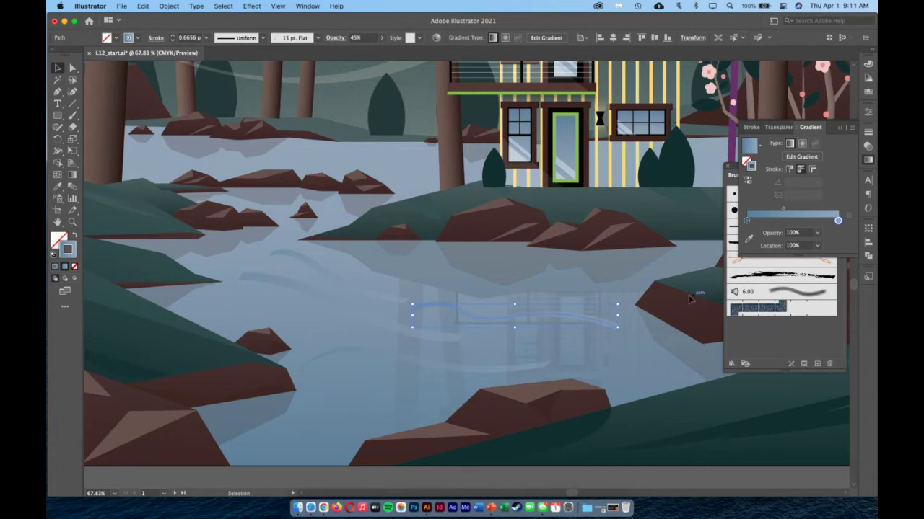
{"action": "left_click", "coordinate": [617, 349]}
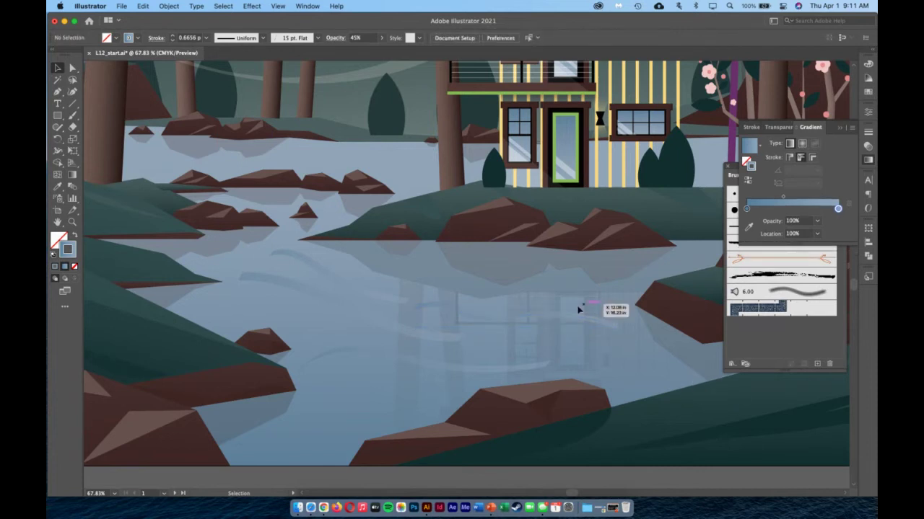
Step: Shift that ripple's first gradient stop toward the middle and add a pale-colored stop at about 4.39%
{"action": "left_click", "coordinate": [556, 321]}
{"action": "mouse_move", "coordinate": [747, 220]}
{"action": "left_mouse_down"}
{"action": "mouse_move", "coordinate": [787, 221]}
{"action": "mouse_move", "coordinate": [752, 221]}
{"action": "left_mouse_up"}
{"action": "left_click", "coordinate": [750, 221]}
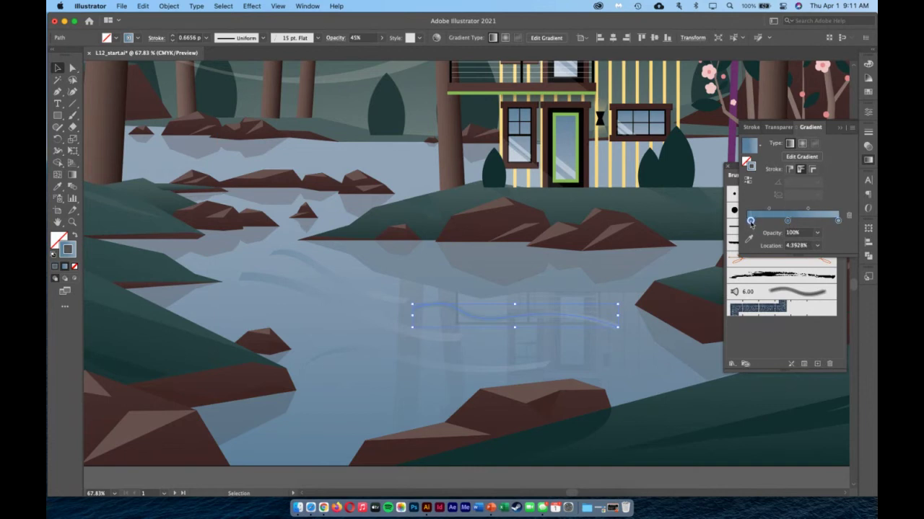
{"action": "double_click", "coordinate": [750, 221]}
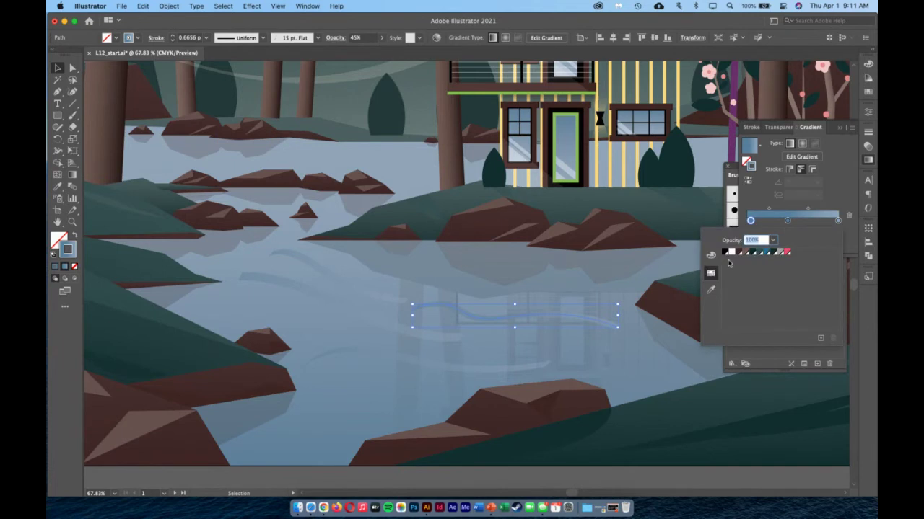
{"action": "left_click", "coordinate": [782, 253]}
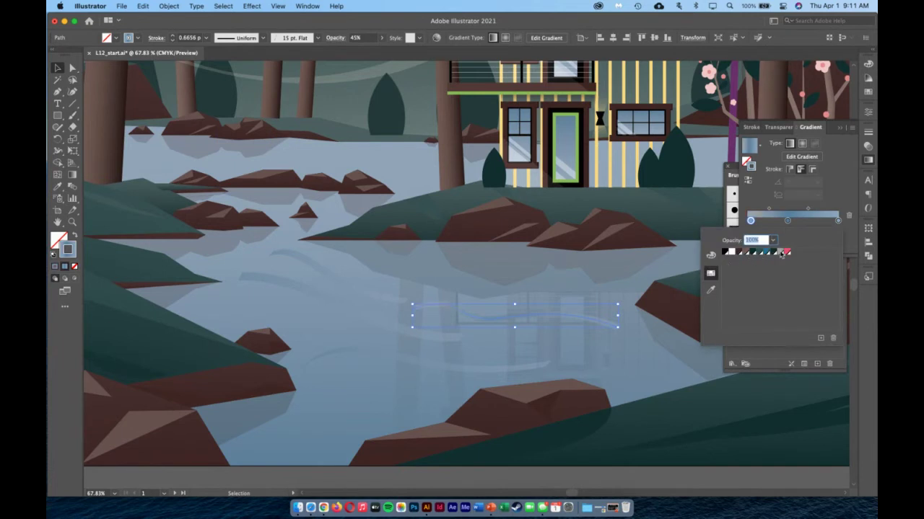
{"action": "left_click", "coordinate": [590, 359]}
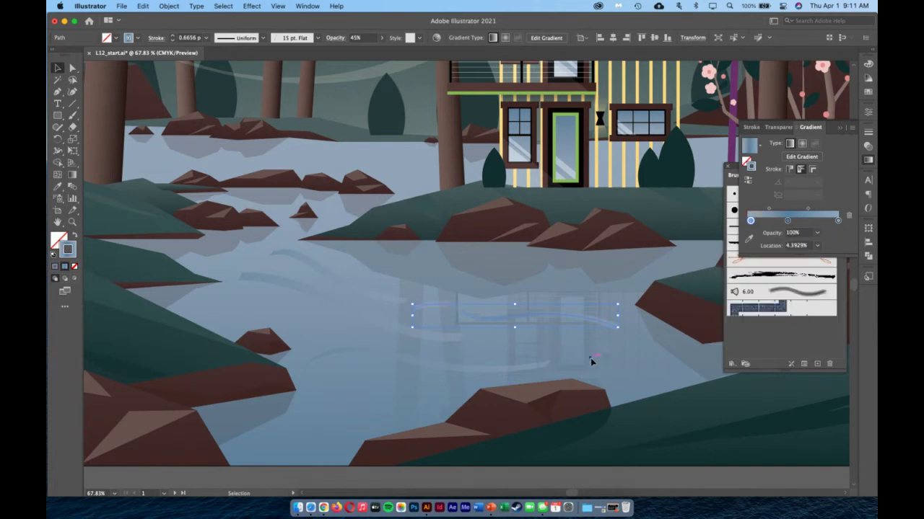
{"action": "left_click", "coordinate": [631, 363]}
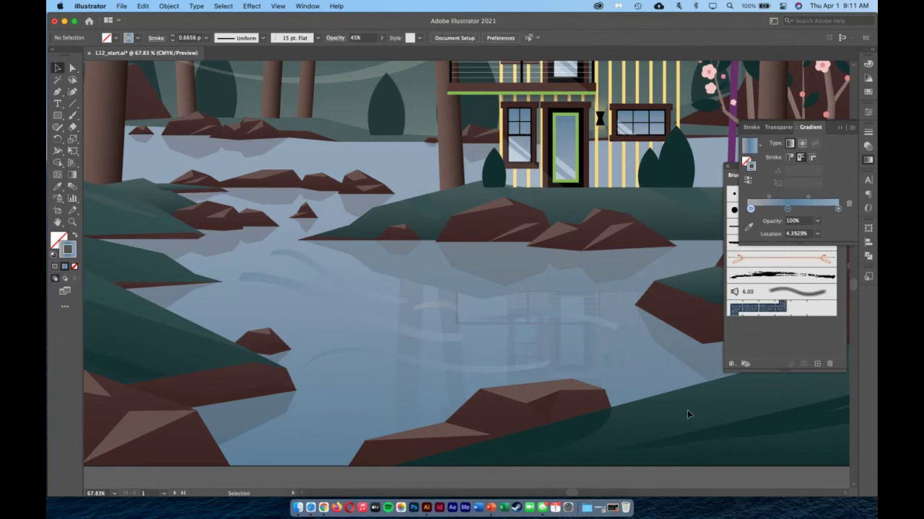
Step: Reshape the long ripple west of the cabin's reflection by lengthening the curve handles at both end points, and deselect it
{"action": "left_click", "coordinate": [358, 312]}
{"action": "left_click", "coordinate": [72, 68]}
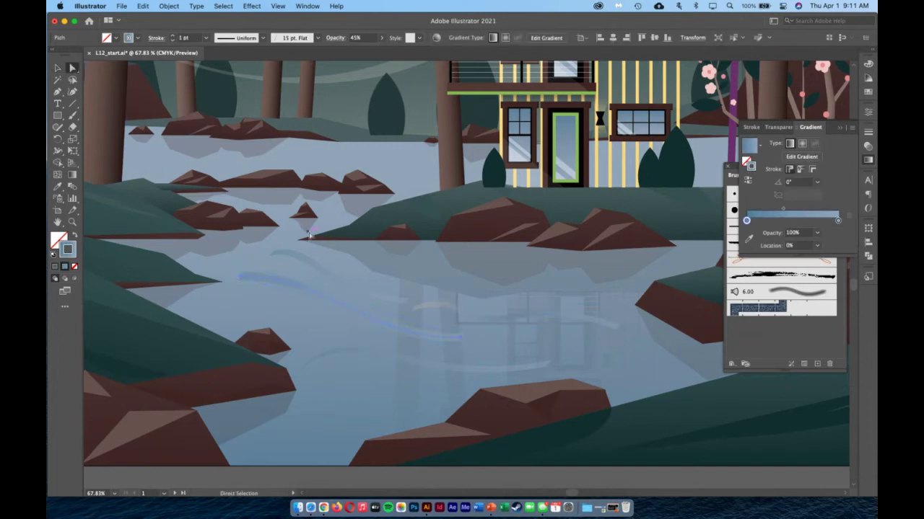
{"action": "left_click", "coordinate": [461, 338]}
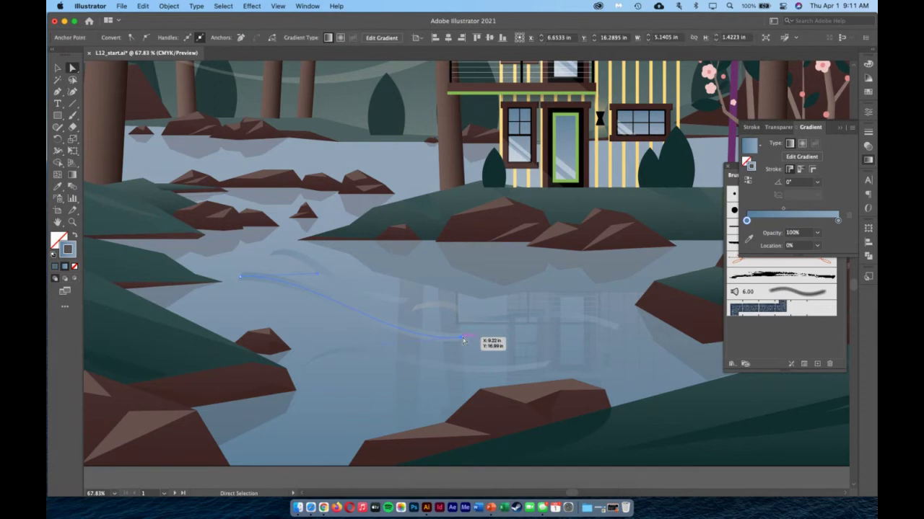
{"action": "left_click_drag", "start_coordinate": [384, 345], "coordinate": [303, 339]}
{"action": "left_click_drag", "start_coordinate": [317, 273], "coordinate": [341, 282]}
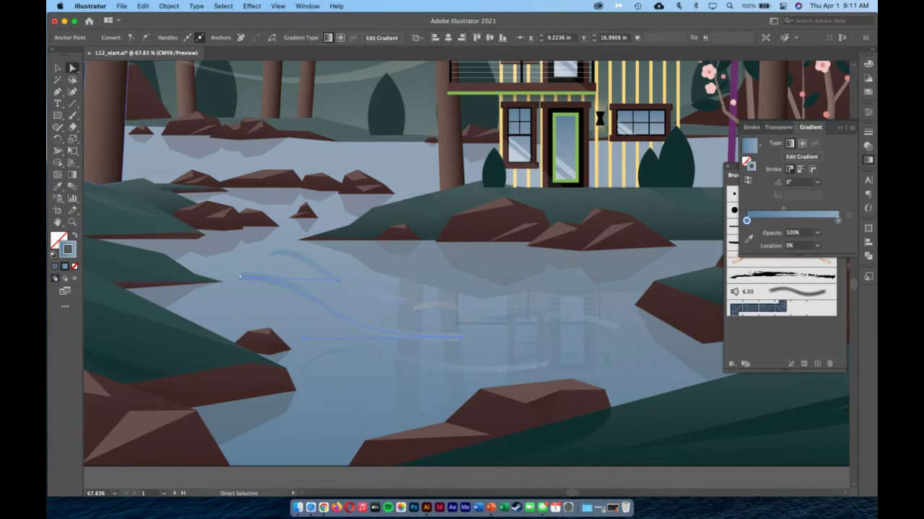
{"action": "left_click", "coordinate": [57, 67]}
{"action": "left_click", "coordinate": [665, 482]}
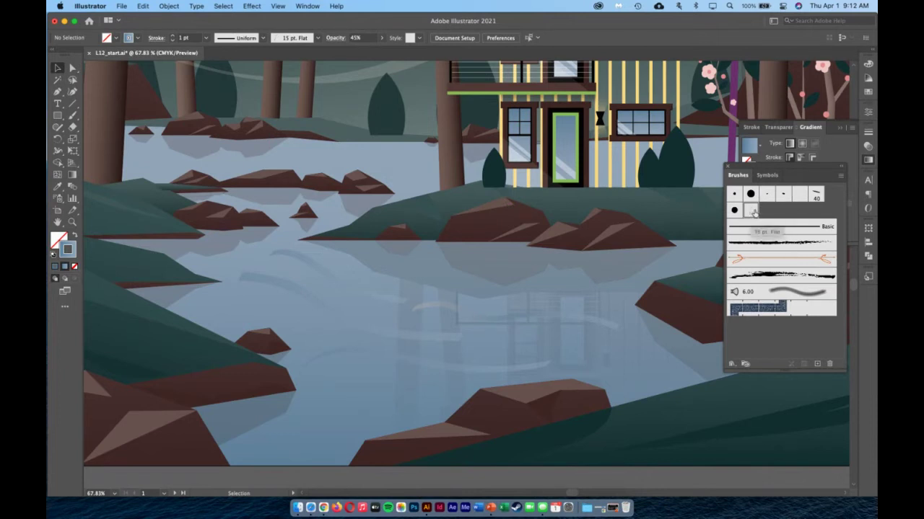
Step: Try an angle of 16° and a size of 23 pt for the 15 pt. Flat calligraphic brush with the preview on
{"action": "double_click", "coordinate": [751, 211]}
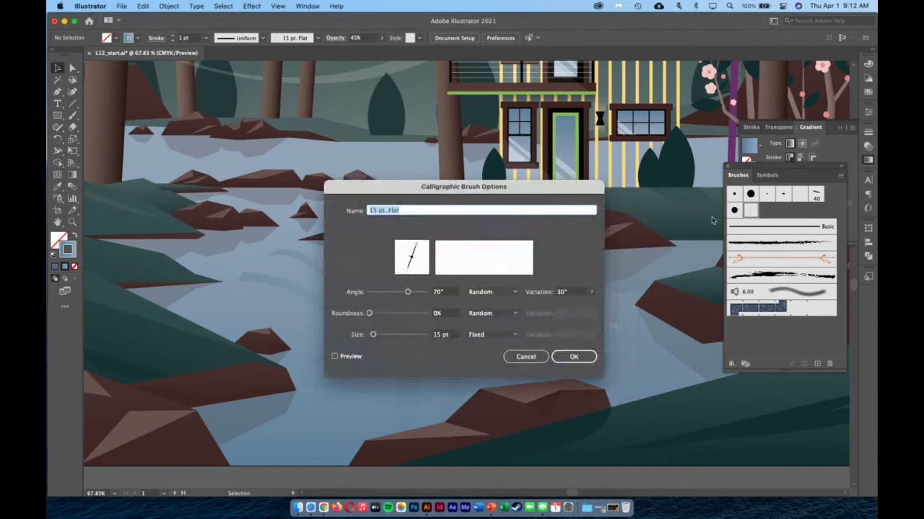
{"action": "left_click_drag", "start_coordinate": [554, 196], "coordinate": [597, 111]}
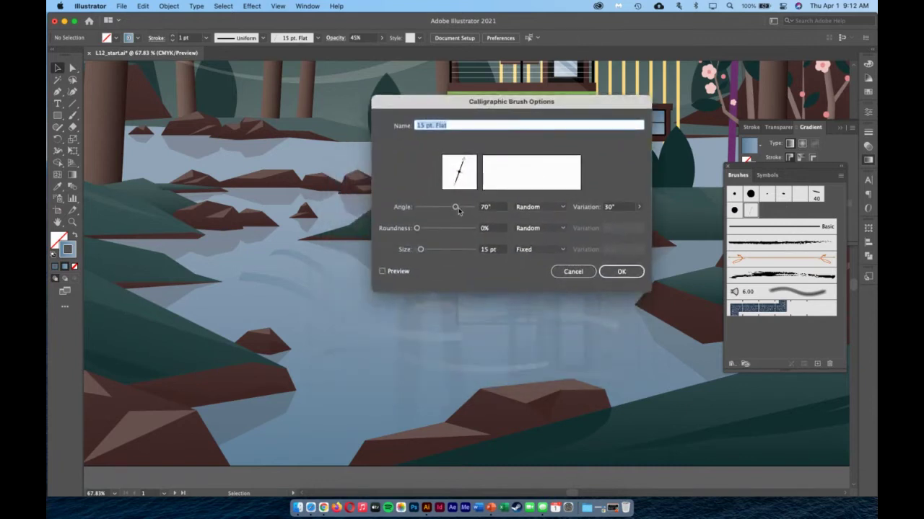
{"action": "mouse_move", "coordinate": [457, 210]}
{"action": "left_mouse_down"}
{"action": "mouse_move", "coordinate": [426, 229]}
{"action": "mouse_move", "coordinate": [434, 229]}
{"action": "mouse_move", "coordinate": [427, 252]}
{"action": "mouse_move", "coordinate": [439, 229]}
{"action": "mouse_move", "coordinate": [456, 230]}
{"action": "mouse_move", "coordinate": [416, 230]}
{"action": "left_mouse_up"}
{"action": "left_click", "coordinate": [383, 271]}
{"action": "left_click_drag", "start_coordinate": [455, 207], "coordinate": [448, 211]}
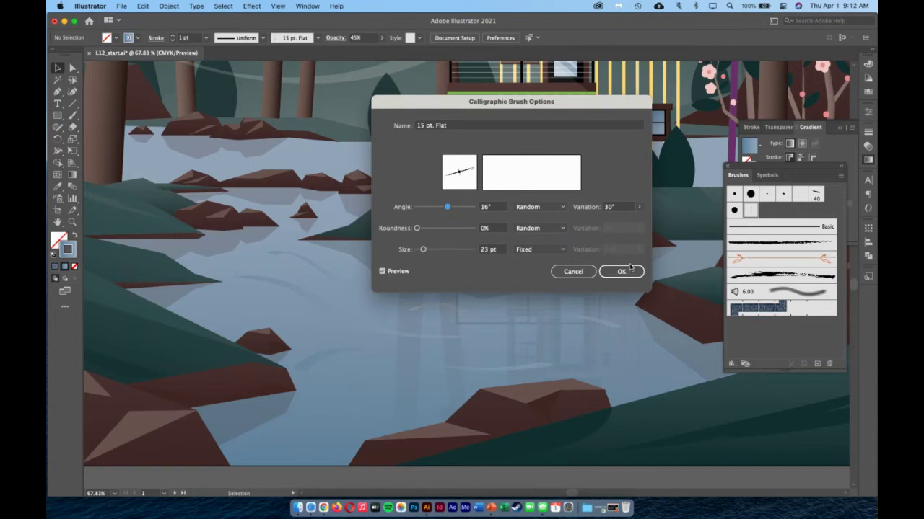
{"action": "left_click", "coordinate": [572, 272]}
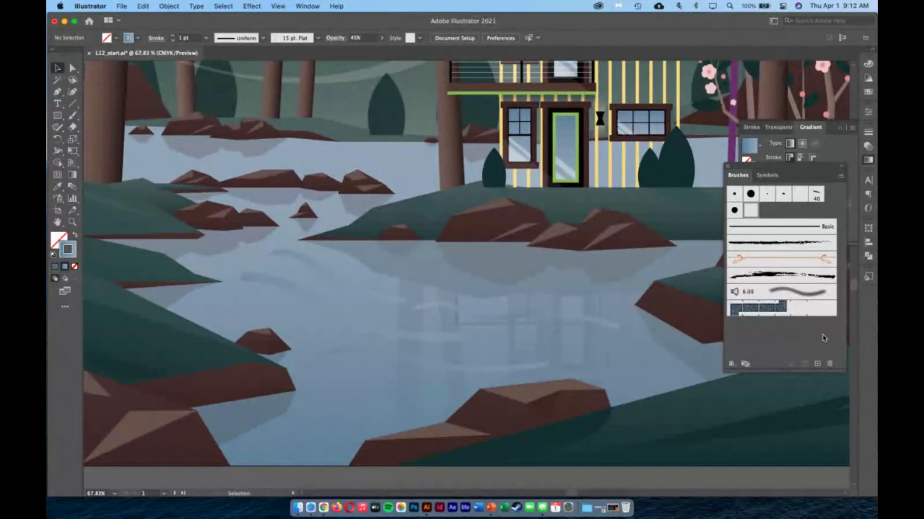
Step: Open the Artistic_ChalkCharcoalPencil brush library and enlarge it to show more of its brushes
{"action": "left_click", "coordinate": [72, 223]}
{"action": "left_click", "coordinate": [470, 219], "text": "alt"}
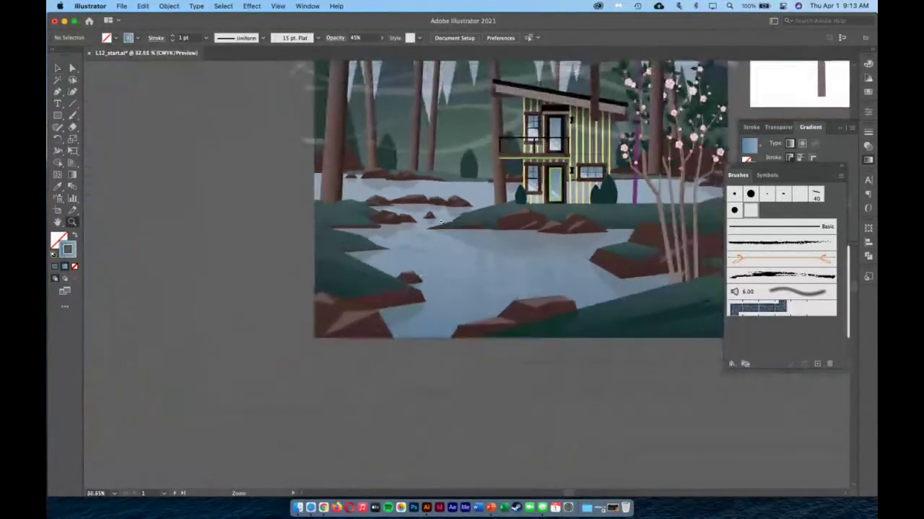
{"action": "left_click_drag", "start_coordinate": [470, 218], "coordinate": [476, 217]}
{"action": "scroll", "coordinate": [475, 216], "scroll_direction": "up", "scroll_amount": 7}
{"action": "scroll", "coordinate": [475, 216], "scroll_direction": "right", "scroll_amount": 2}
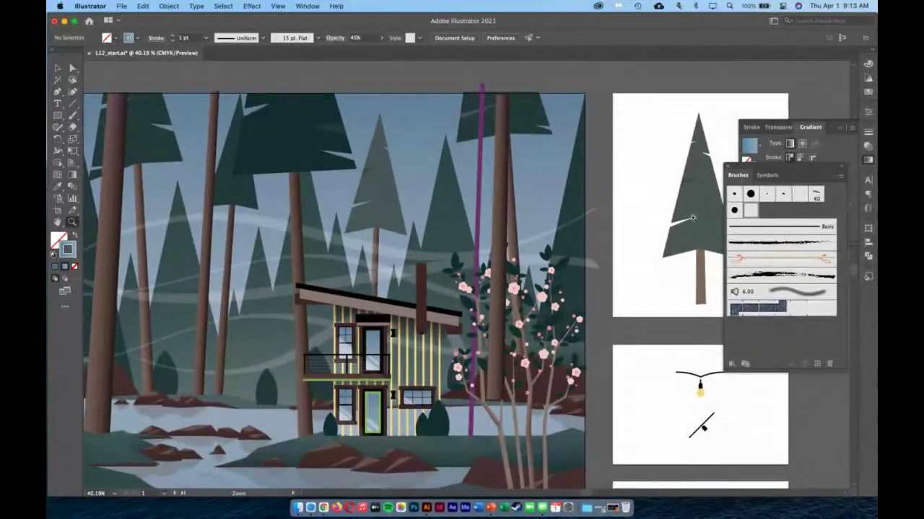
{"action": "scroll", "coordinate": [693, 216], "scroll_direction": "down", "scroll_amount": 2}
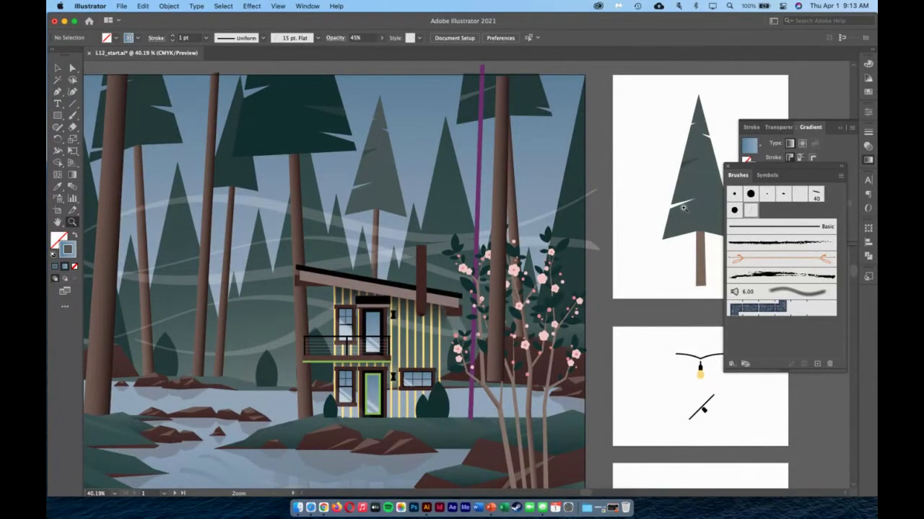
{"action": "left_click", "coordinate": [58, 68]}
{"action": "left_click", "coordinate": [733, 366]}
{"action": "mouse_move", "coordinate": [762, 396]}
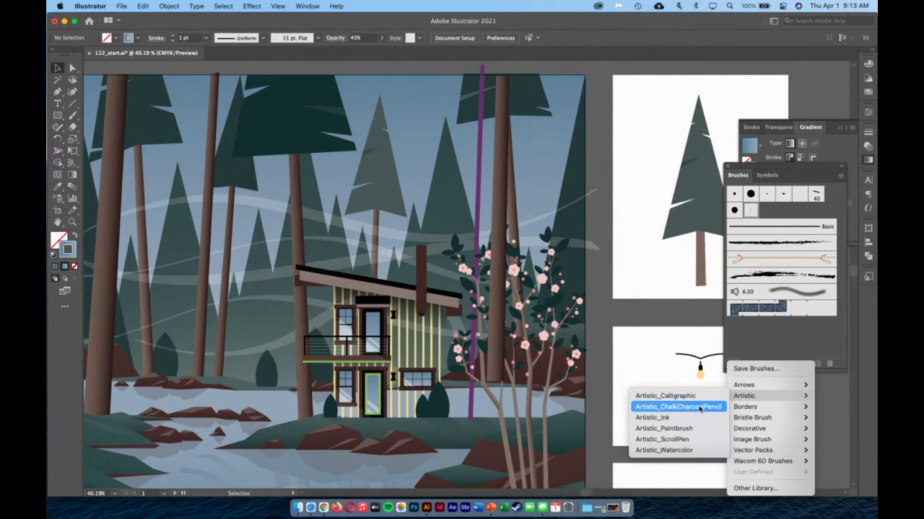
{"action": "left_click", "coordinate": [699, 408]}
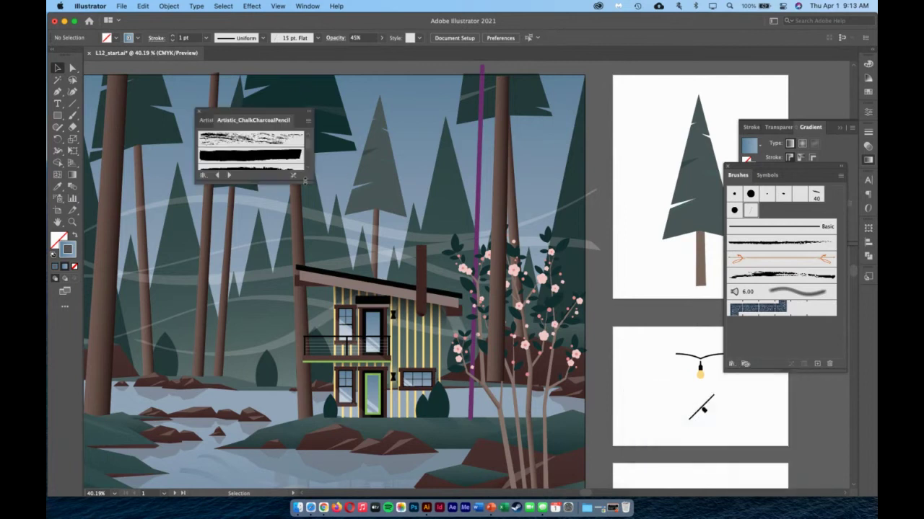
{"action": "mouse_move", "coordinate": [306, 185]}
{"action": "left_mouse_down"}
{"action": "mouse_move", "coordinate": [350, 325]}
{"action": "mouse_move", "coordinate": [348, 347]}
{"action": "left_mouse_up"}
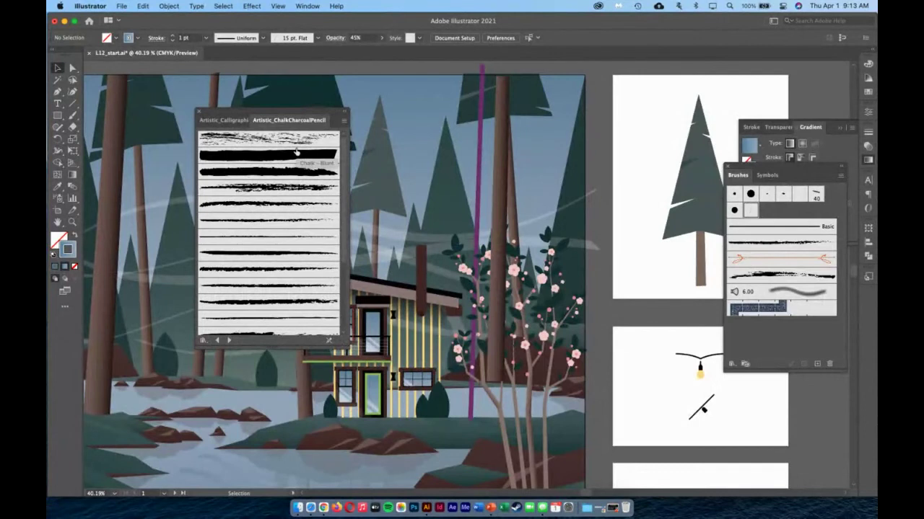
Step: Show the chalk and charcoal library as a list, add the Charcoal brush to the document's brushes and close the library
{"action": "left_click", "coordinate": [344, 122]}
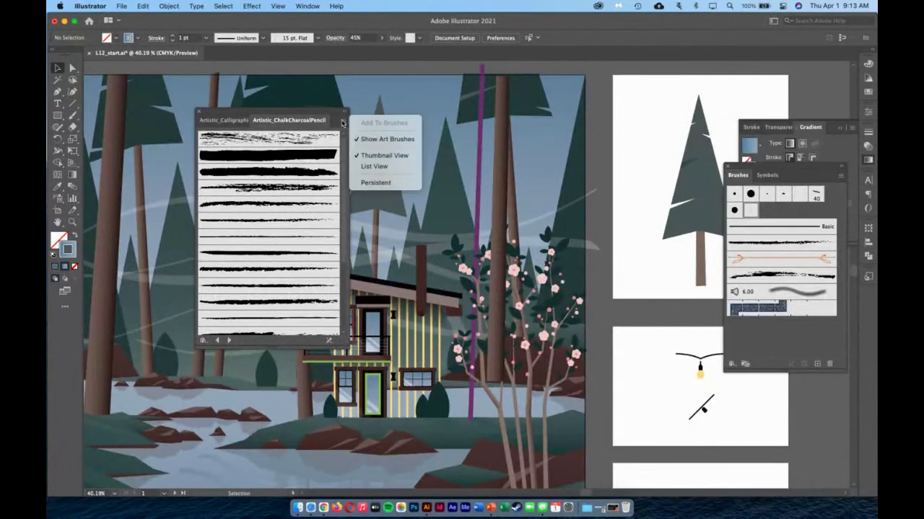
{"action": "left_click", "coordinate": [368, 166]}
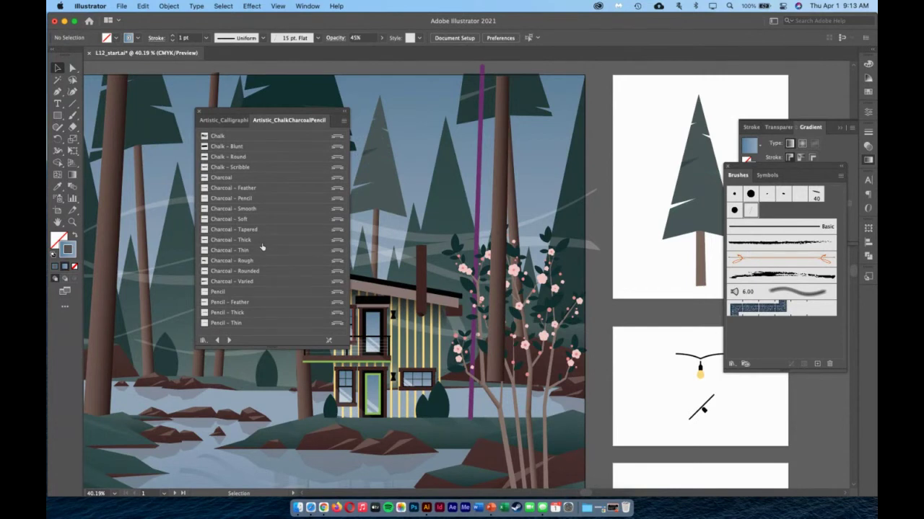
{"action": "left_click", "coordinate": [252, 180]}
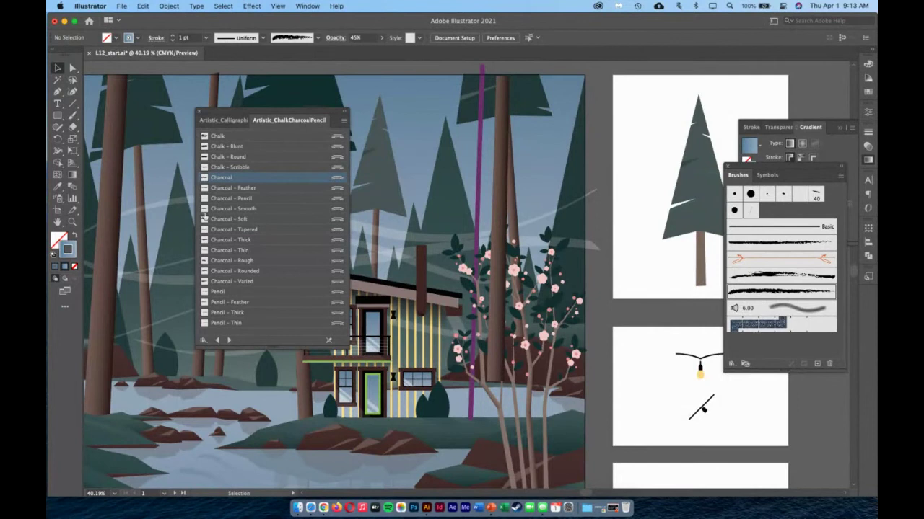
{"action": "left_click", "coordinate": [198, 112]}
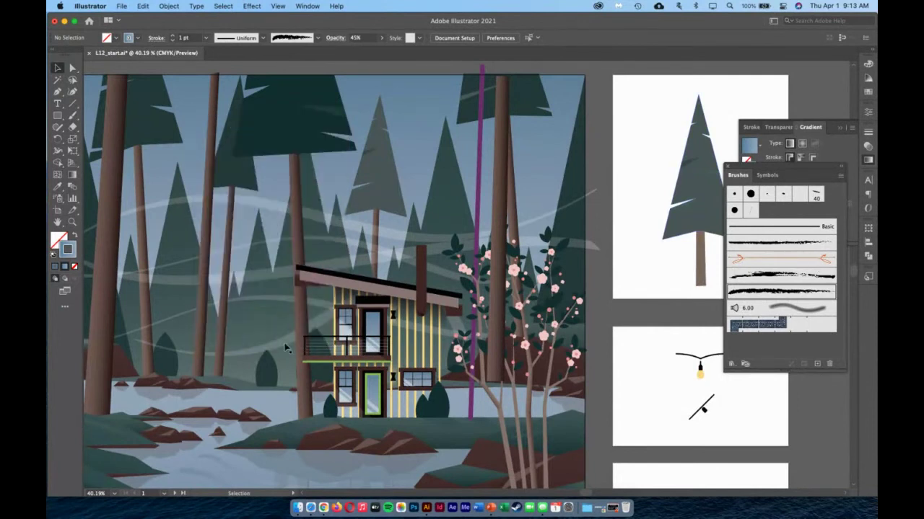
Step: Restore the default fill and stroke and paint a clump of curved grass blades on the lake's left bank with the Charcoal brush
{"action": "scroll", "coordinate": [282, 344], "scroll_direction": "down", "scroll_amount": 3}
{"action": "scroll", "coordinate": [282, 344], "scroll_direction": "down", "scroll_amount": 3}
{"action": "scroll", "coordinate": [283, 337], "scroll_direction": "left", "scroll_amount": 1}
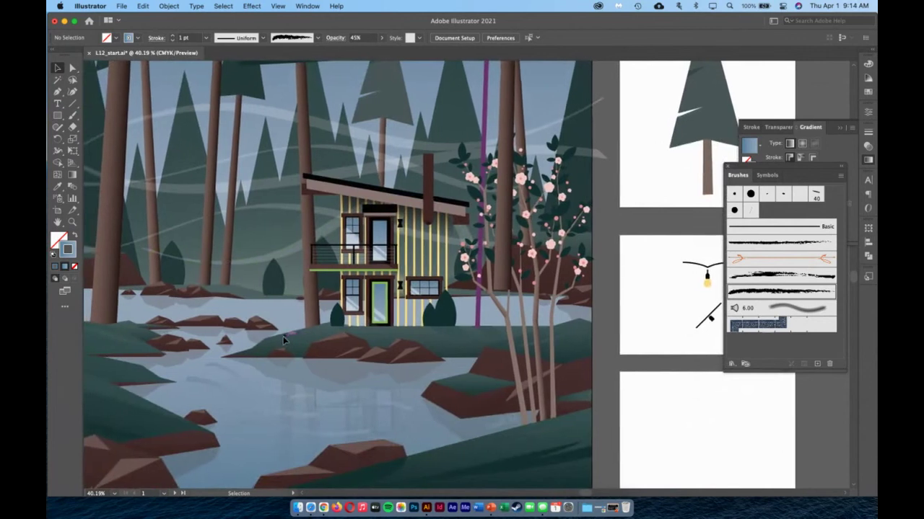
{"action": "scroll", "coordinate": [285, 332], "scroll_direction": "down", "scroll_amount": 3}
{"action": "scroll", "coordinate": [285, 332], "scroll_direction": "left", "scroll_amount": 3}
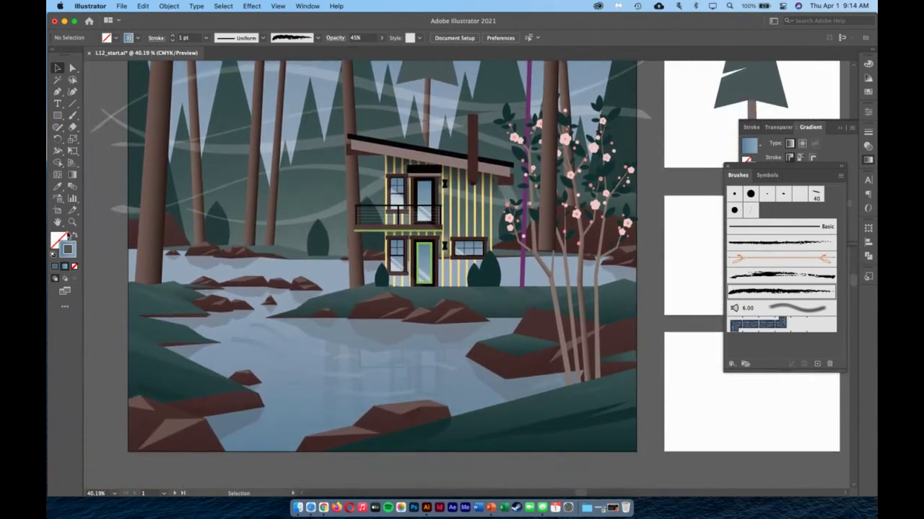
{"action": "left_click", "coordinate": [53, 255]}
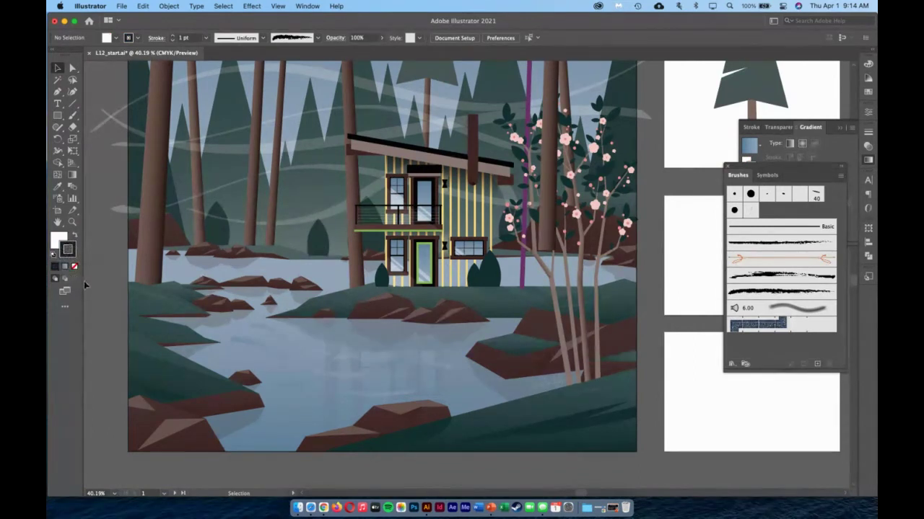
{"action": "left_click", "coordinate": [73, 116]}
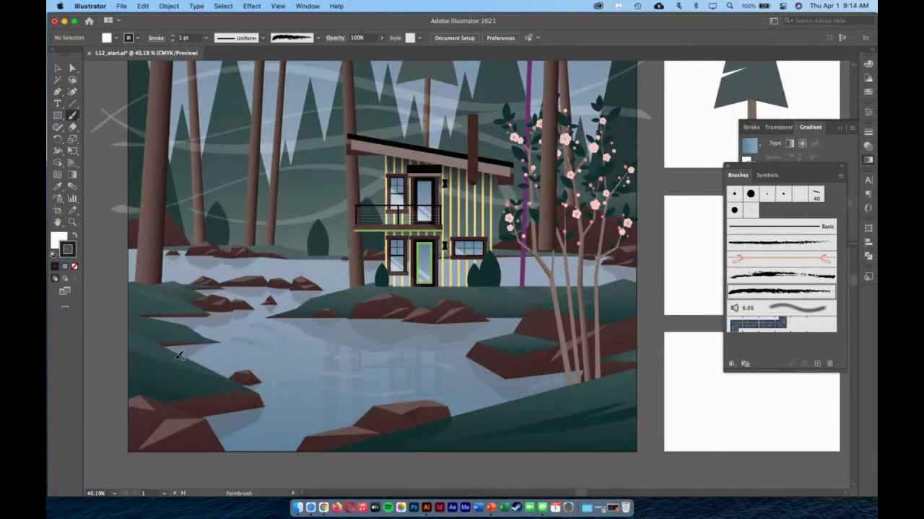
{"action": "mouse_move", "coordinate": [167, 351]}
{"action": "left_mouse_down"}
{"action": "mouse_move", "coordinate": [206, 342]}
{"action": "mouse_move", "coordinate": [234, 362]}
{"action": "left_mouse_up"}
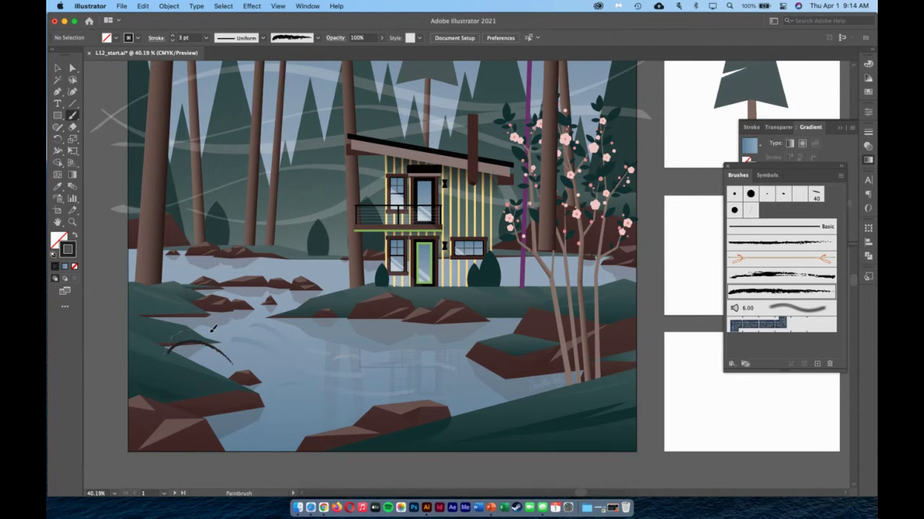
{"action": "left_click_drag", "start_coordinate": [213, 328], "coordinate": [240, 353]}
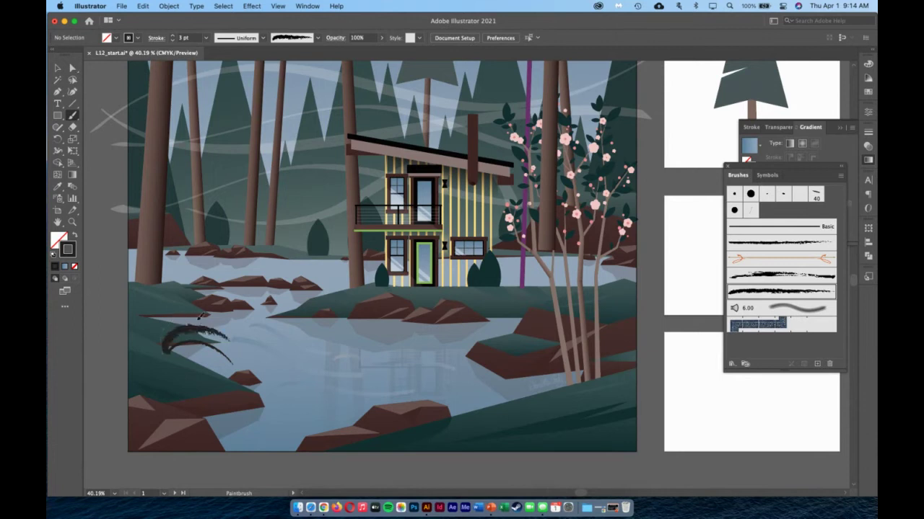
{"action": "mouse_move", "coordinate": [201, 316]}
{"action": "left_mouse_down"}
{"action": "mouse_move", "coordinate": [170, 352]}
{"action": "mouse_move", "coordinate": [165, 305]}
{"action": "left_mouse_up"}
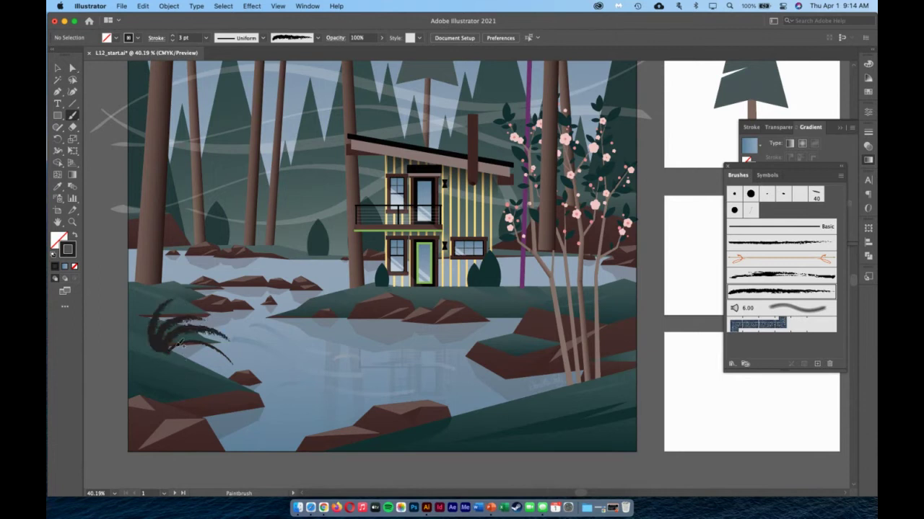
{"action": "left_click_drag", "start_coordinate": [176, 354], "coordinate": [132, 332]}
{"action": "left_click_drag", "start_coordinate": [176, 355], "coordinate": [114, 338]}
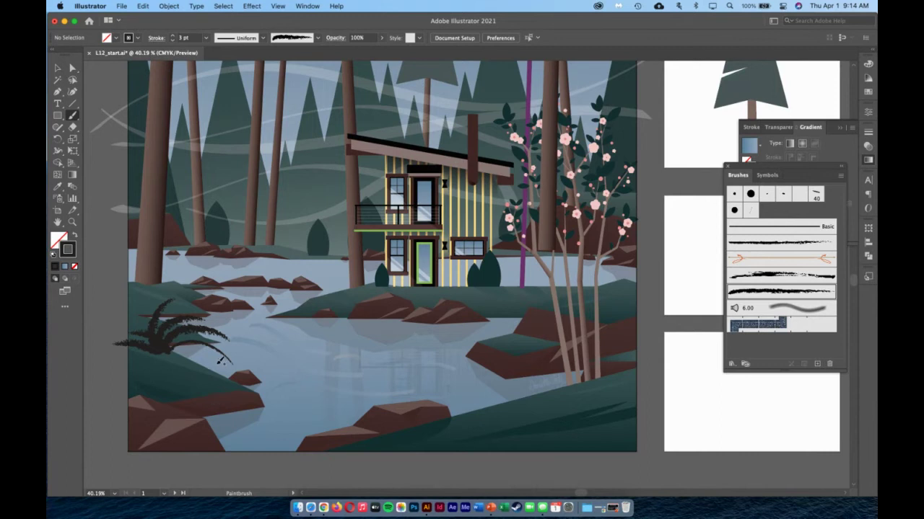
{"action": "left_click_drag", "start_coordinate": [219, 300], "coordinate": [216, 302]}
Step: Reposition individual charcoal grass blades to tighten the clump on the bank, and clear the selection
{"action": "left_click", "coordinate": [58, 68]}
{"action": "left_click", "coordinate": [182, 320]}
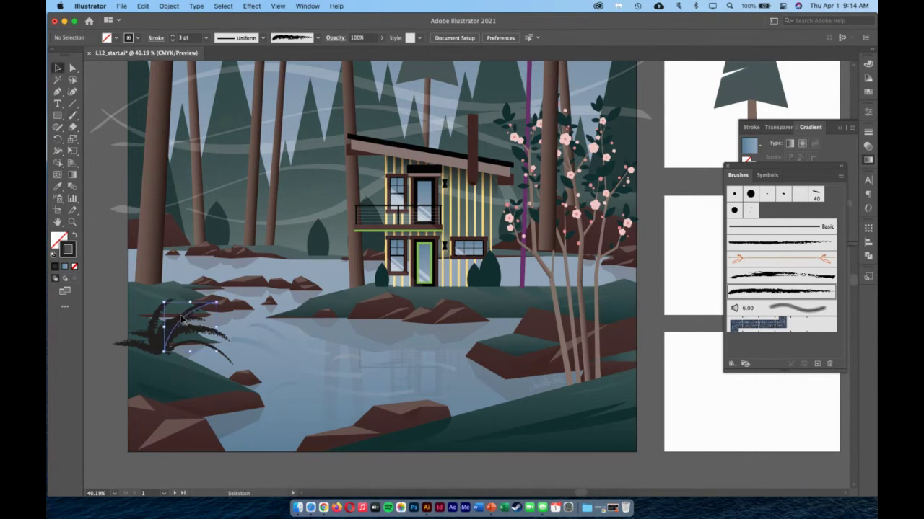
{"action": "left_click", "coordinate": [170, 319]}
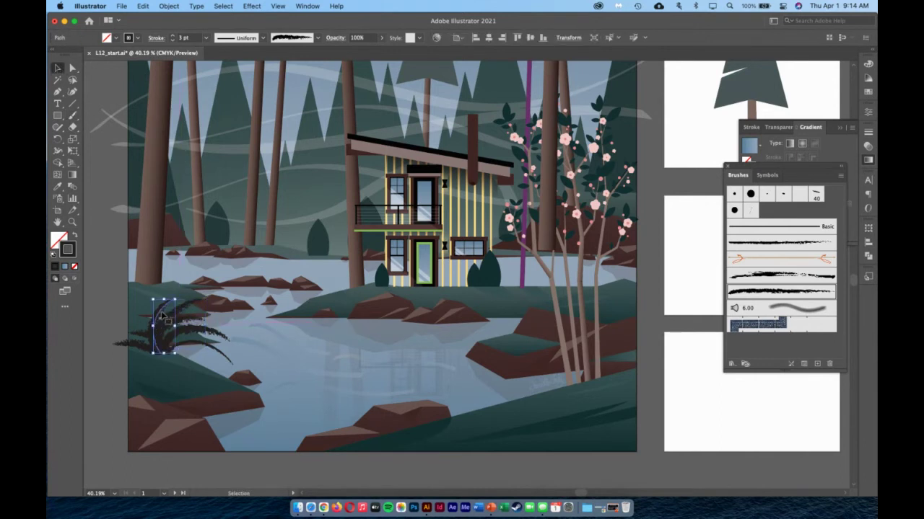
{"action": "mouse_move", "coordinate": [164, 316]}
{"action": "left_mouse_down"}
{"action": "mouse_move", "coordinate": [156, 306]}
{"action": "mouse_move", "coordinate": [134, 337]}
{"action": "left_mouse_up"}
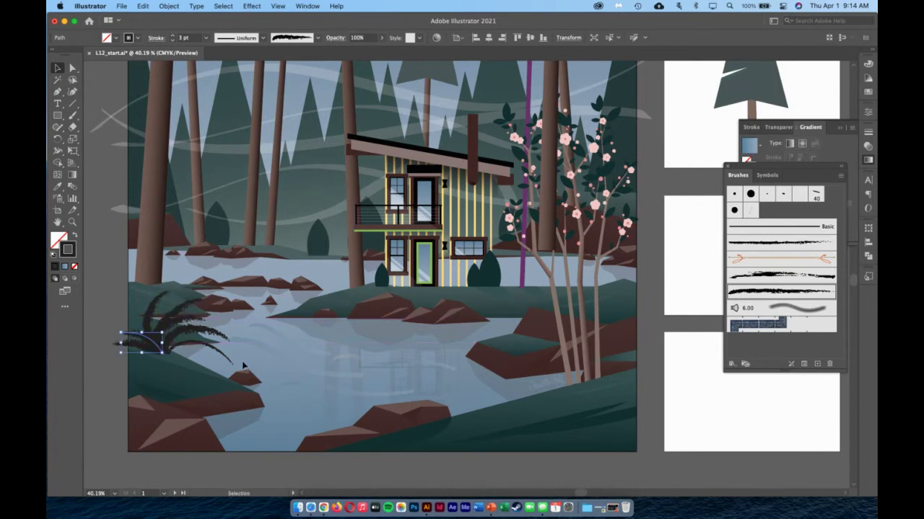
{"action": "left_click", "coordinate": [232, 366]}
{"action": "mouse_move", "coordinate": [232, 367]}
{"action": "left_mouse_down"}
{"action": "mouse_move", "coordinate": [213, 358]}
{"action": "mouse_move", "coordinate": [225, 344]}
{"action": "mouse_move", "coordinate": [196, 329]}
{"action": "mouse_move", "coordinate": [209, 328]}
{"action": "mouse_move", "coordinate": [193, 332]}
{"action": "mouse_move", "coordinate": [186, 321]}
{"action": "left_mouse_up"}
{"action": "key", "text": "a"}
{"action": "left_click", "coordinate": [242, 344]}
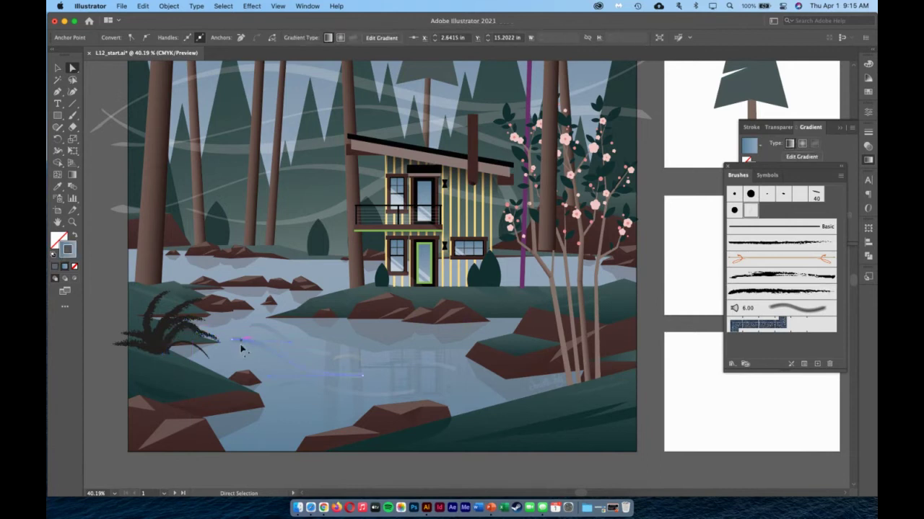
{"action": "left_click", "coordinate": [112, 280]}
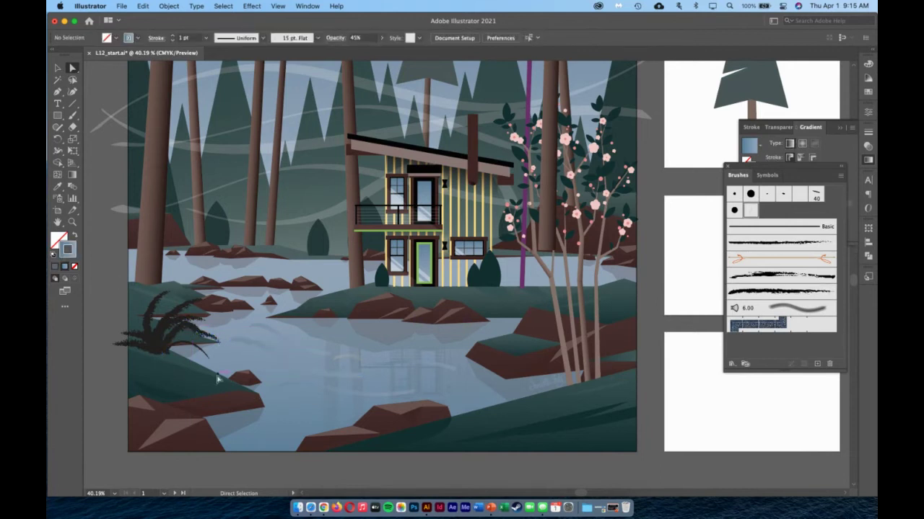
{"action": "left_click", "coordinate": [59, 69]}
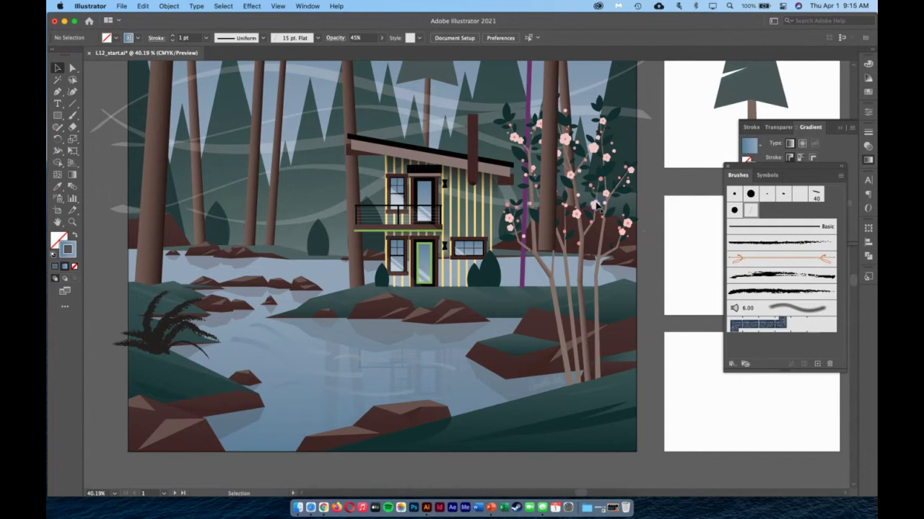
Step: Bring the separate artboards with the pine tree and the hanging light bulb into view
{"action": "scroll", "coordinate": [632, 181], "scroll_direction": "right", "scroll_amount": 4}
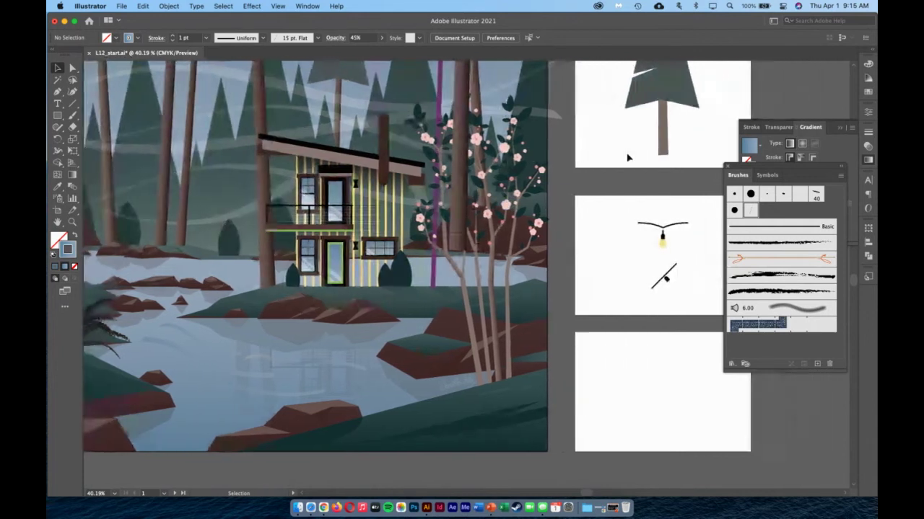
{"action": "scroll", "coordinate": [633, 159], "scroll_direction": "right", "scroll_amount": 3}
{"action": "scroll", "coordinate": [644, 163], "scroll_direction": "up", "scroll_amount": 5}
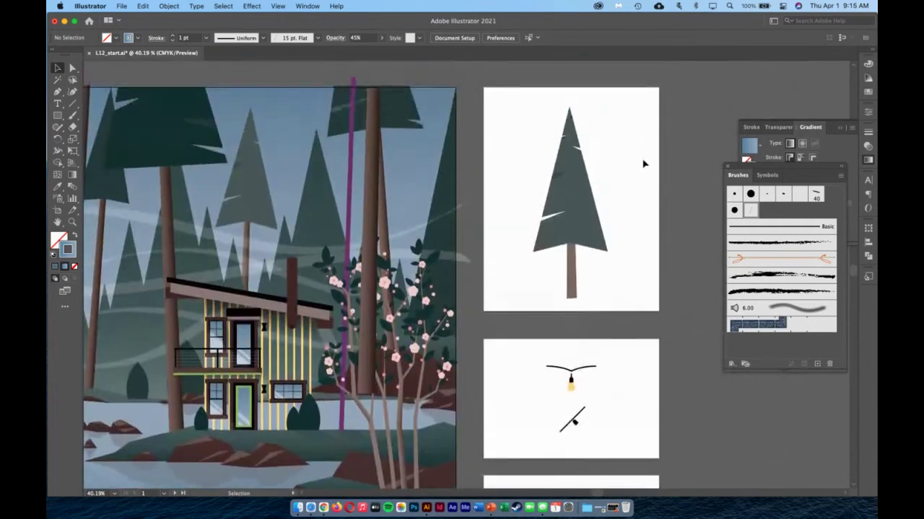
{"action": "scroll", "coordinate": [644, 163], "scroll_direction": "right", "scroll_amount": 2}
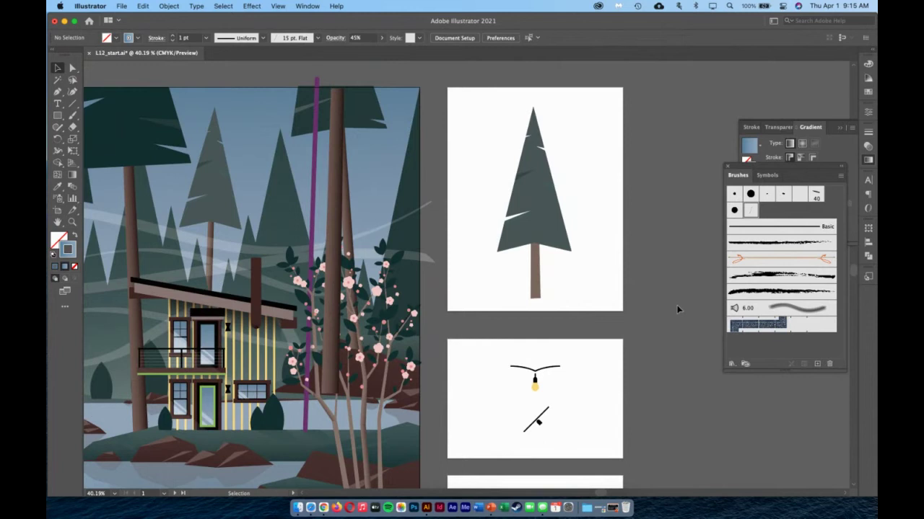
Step: Select the pine tree group on its own artboard and start a new Art Brush from it
{"action": "left_click", "coordinate": [486, 127]}
{"action": "left_click", "coordinate": [544, 235]}
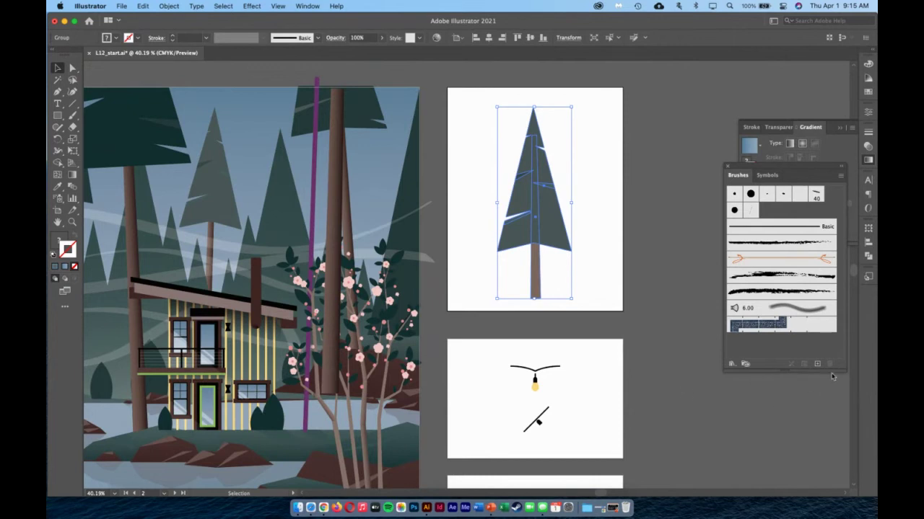
{"action": "mouse_move", "coordinate": [798, 176]}
{"action": "left_mouse_down"}
{"action": "mouse_move", "coordinate": [704, 162]}
{"action": "mouse_move", "coordinate": [694, 106]}
{"action": "left_mouse_up"}
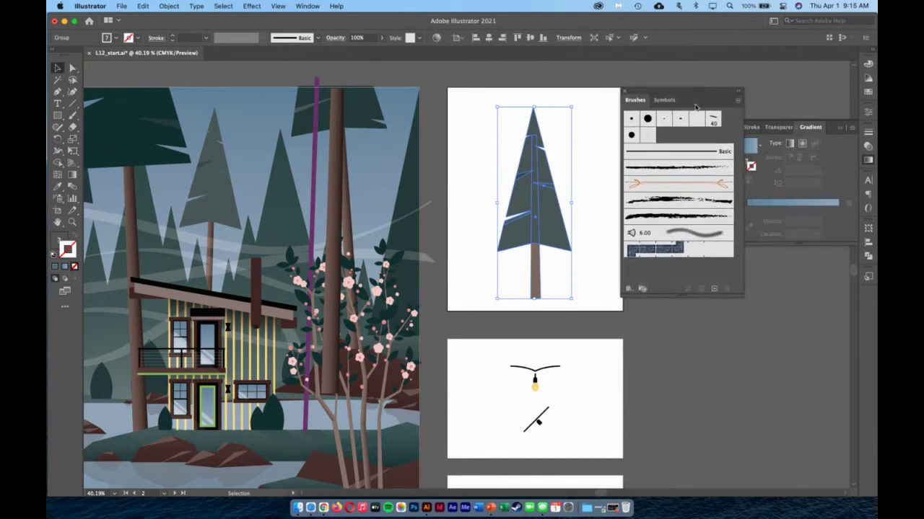
{"action": "left_click", "coordinate": [715, 289]}
{"action": "left_click_drag", "start_coordinate": [505, 230], "coordinate": [437, 124]}
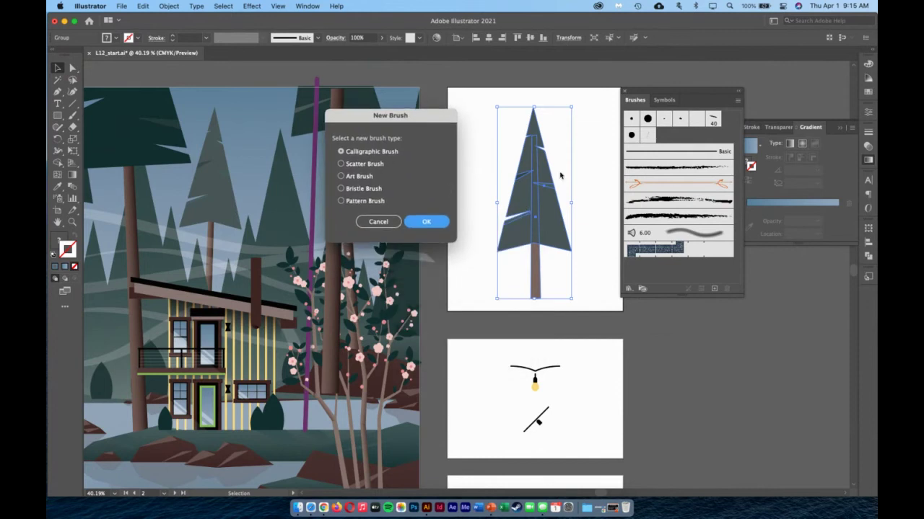
{"action": "left_click", "coordinate": [357, 177]}
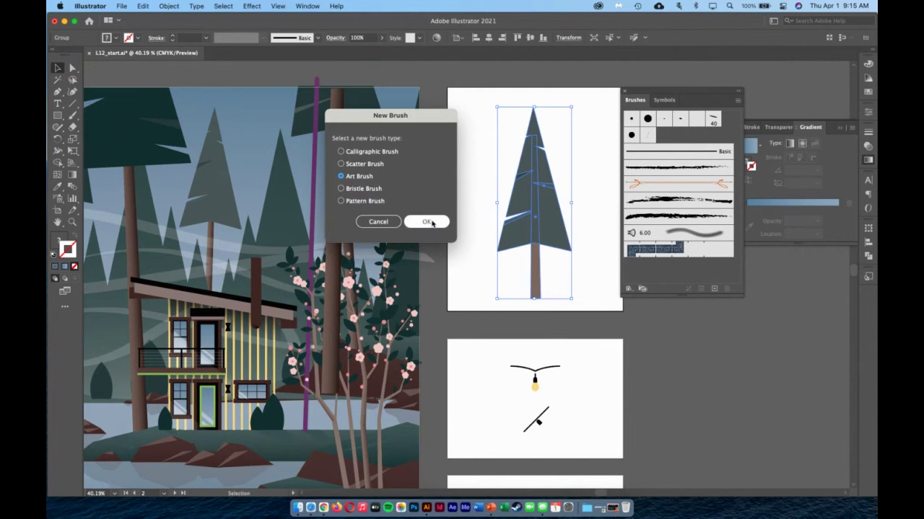
{"action": "left_click", "coordinate": [428, 223]}
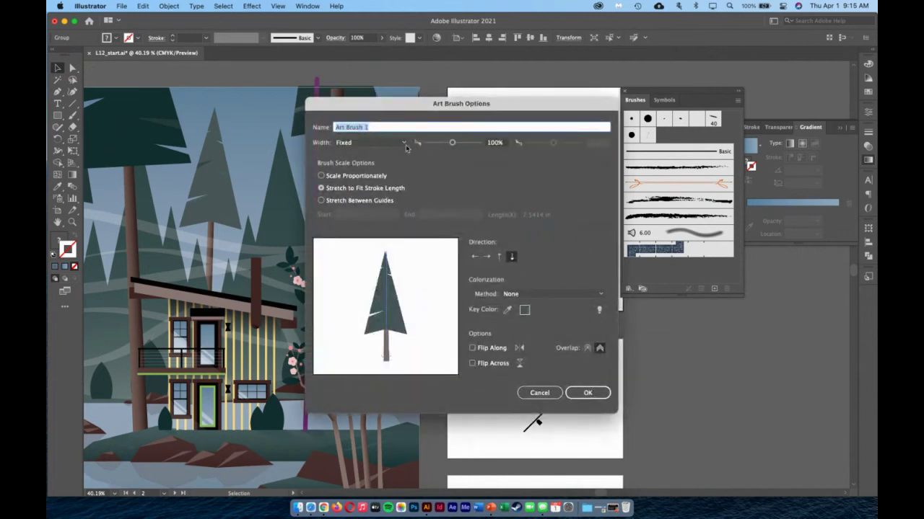
Step: Name the art brush Tree, make it stretch between guides with the start guide at 5.75 in, and create it
{"action": "type", "text": "Tree"}
{"action": "left_click", "coordinate": [360, 201]}
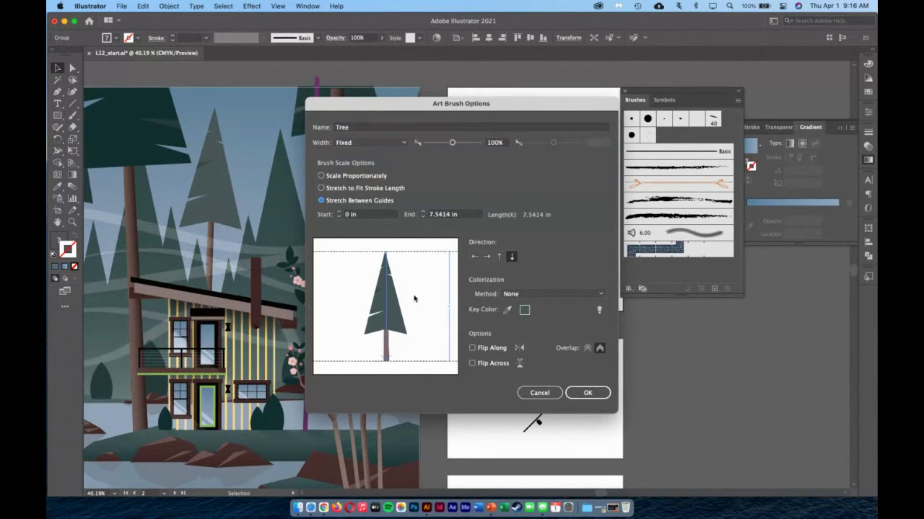
{"action": "left_click_drag", "start_coordinate": [340, 214], "coordinate": [339, 215]}
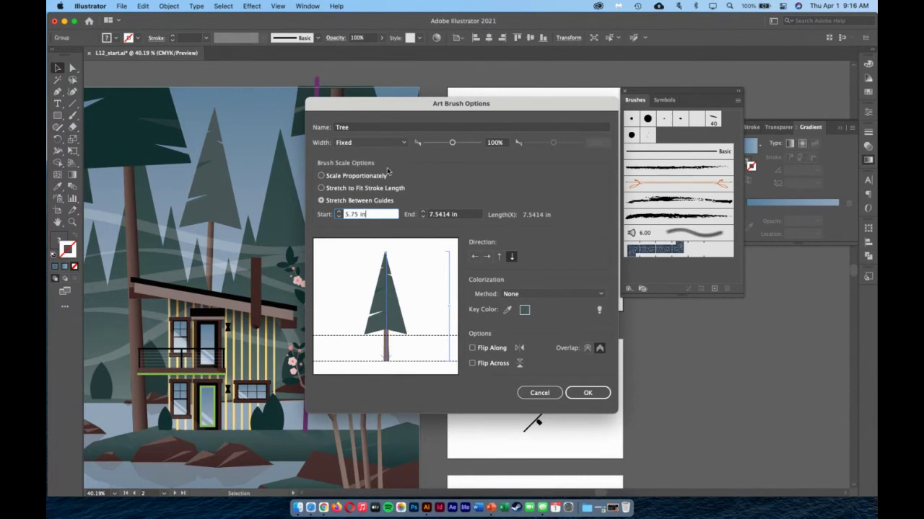
{"action": "left_click", "coordinate": [582, 393]}
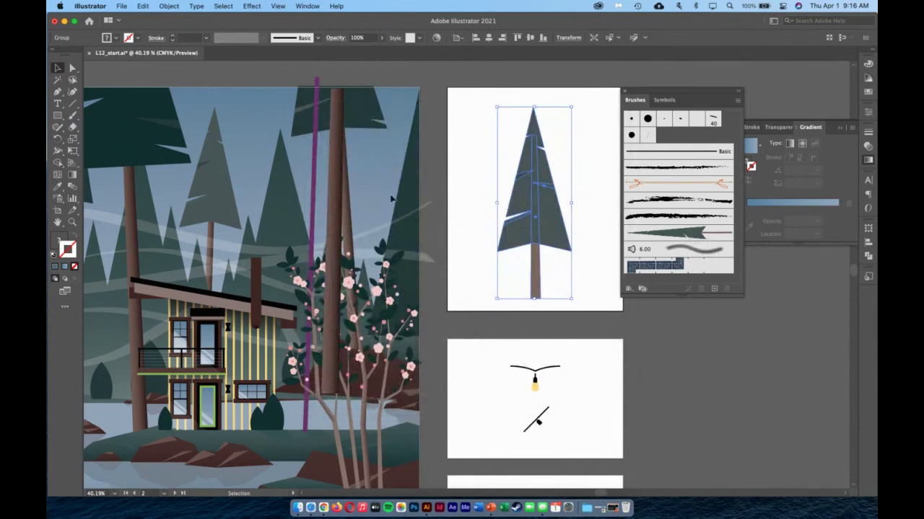
Step: Apply the Tree brush to the purple near-vertical line beside the house
{"action": "left_click", "coordinate": [315, 209]}
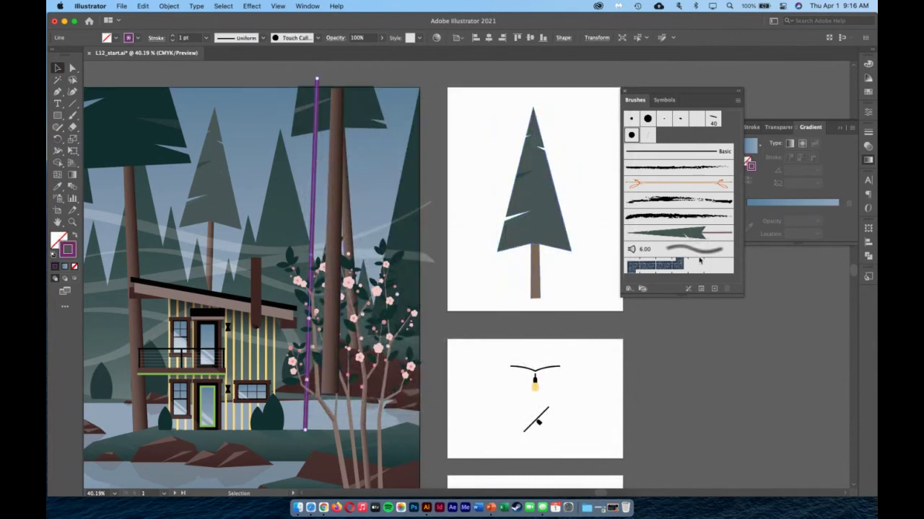
{"action": "left_click", "coordinate": [697, 234]}
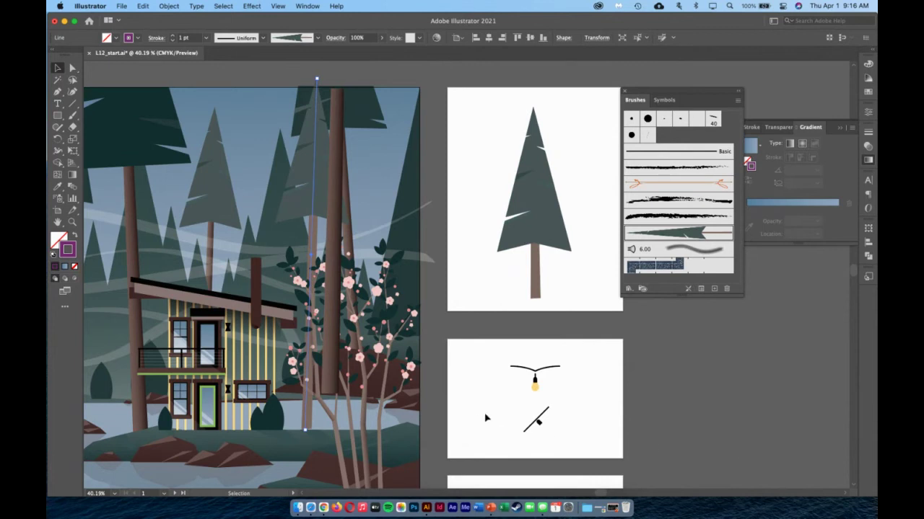
{"action": "scroll", "coordinate": [325, 353], "scroll_direction": "left", "scroll_amount": 2}
{"action": "scroll", "coordinate": [324, 353], "scroll_direction": "left", "scroll_amount": 1}
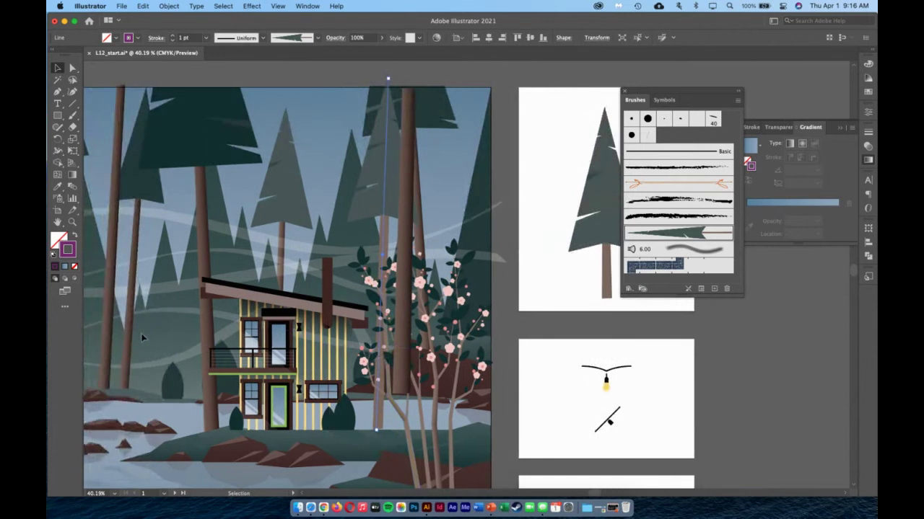
{"action": "scroll", "coordinate": [139, 331], "scroll_direction": "left", "scroll_amount": 3}
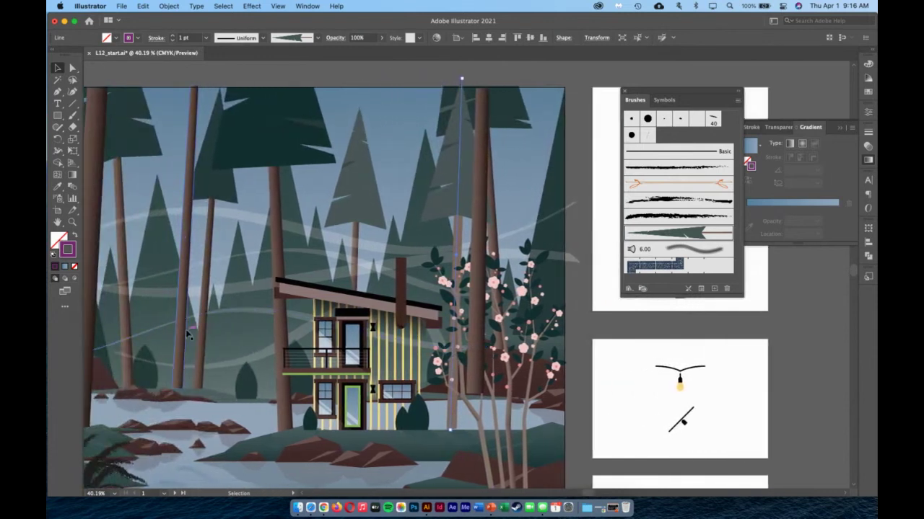
{"action": "left_click", "coordinate": [178, 329]}
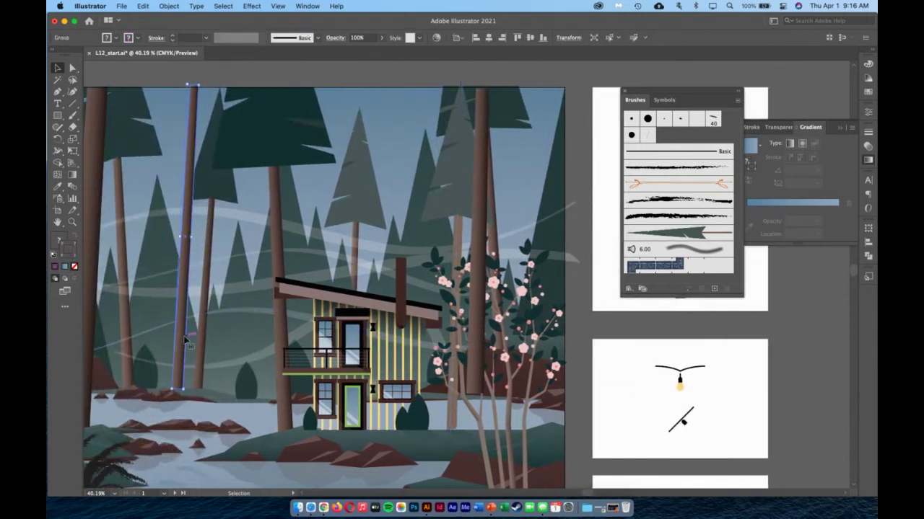
{"action": "left_click", "coordinate": [687, 232]}
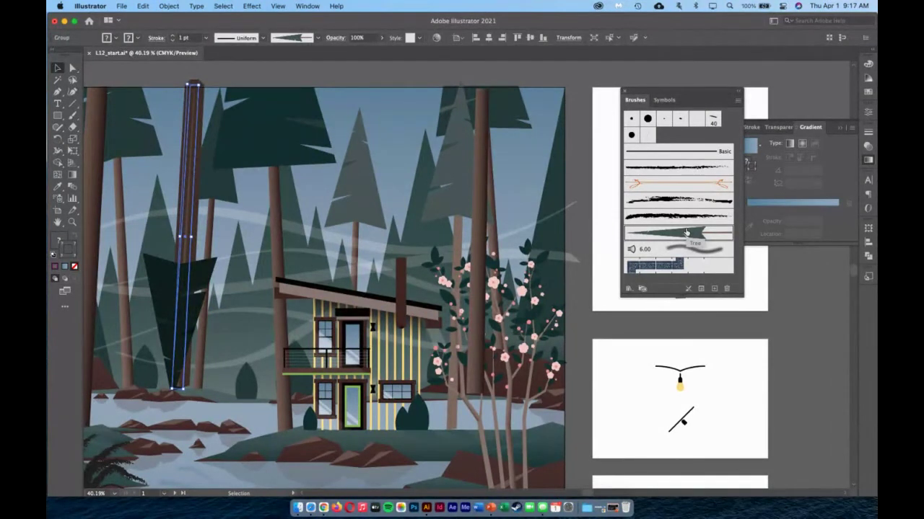
{"action": "key", "text": "super+z"}
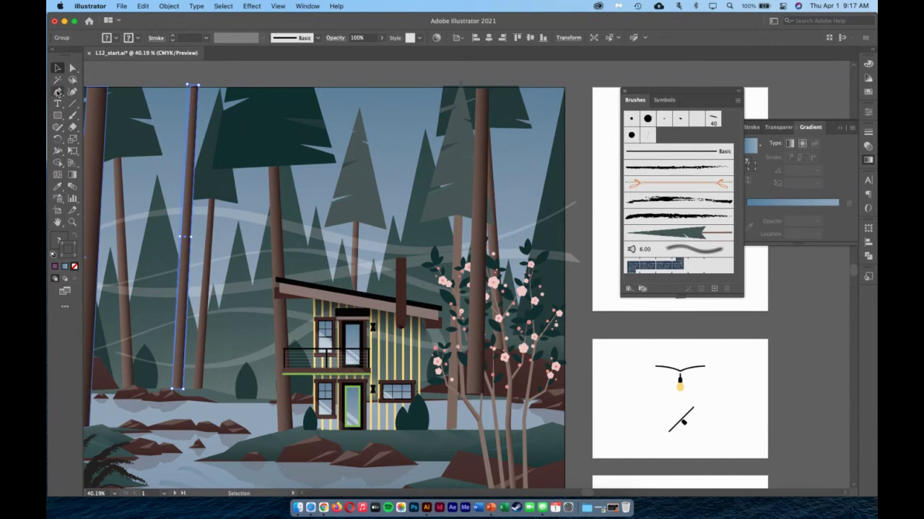
Step: Draw a tall, slightly slanted line with the Pen tool between the trunks left of the house and apply the Tree brush to it
{"action": "left_click", "coordinate": [57, 92]}
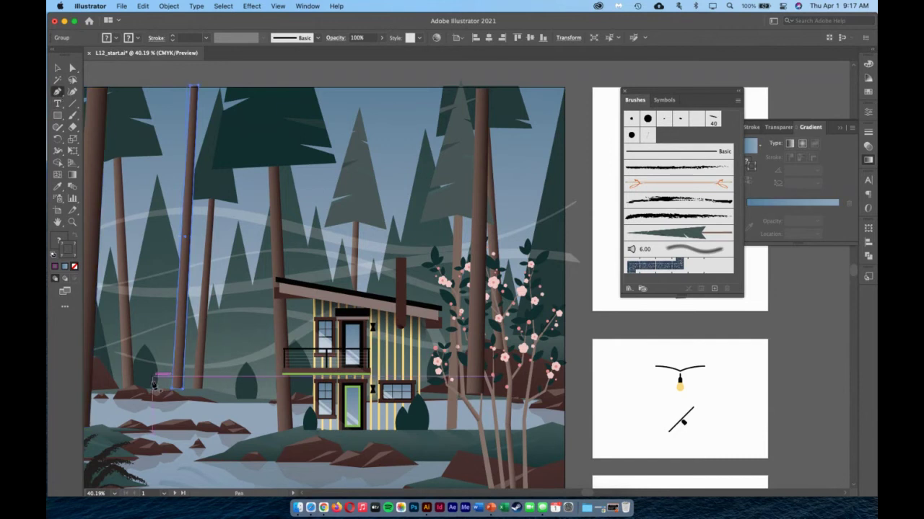
{"action": "key", "text": "super+shift+a"}
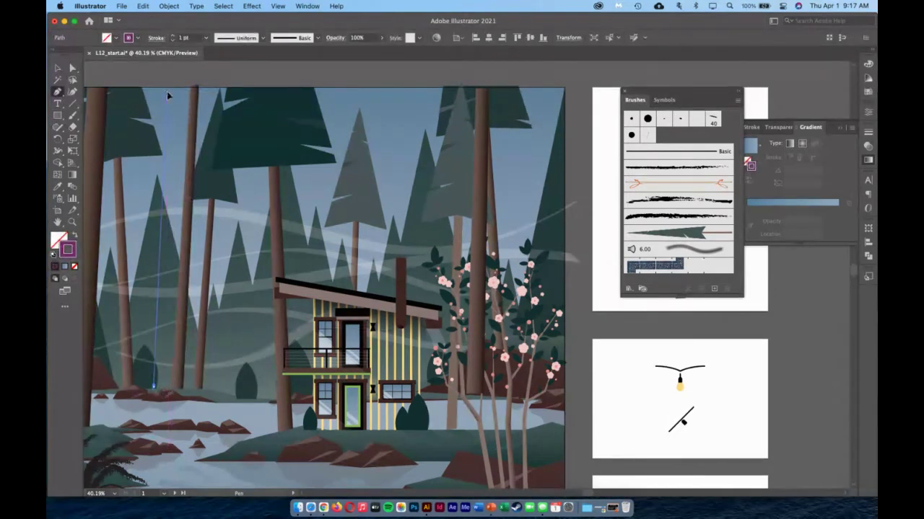
{"action": "left_click", "coordinate": [153, 386]}
{"action": "left_click", "coordinate": [154, 92]}
{"action": "left_click", "coordinate": [166, 91]}
{"action": "left_click", "coordinate": [166, 386]}
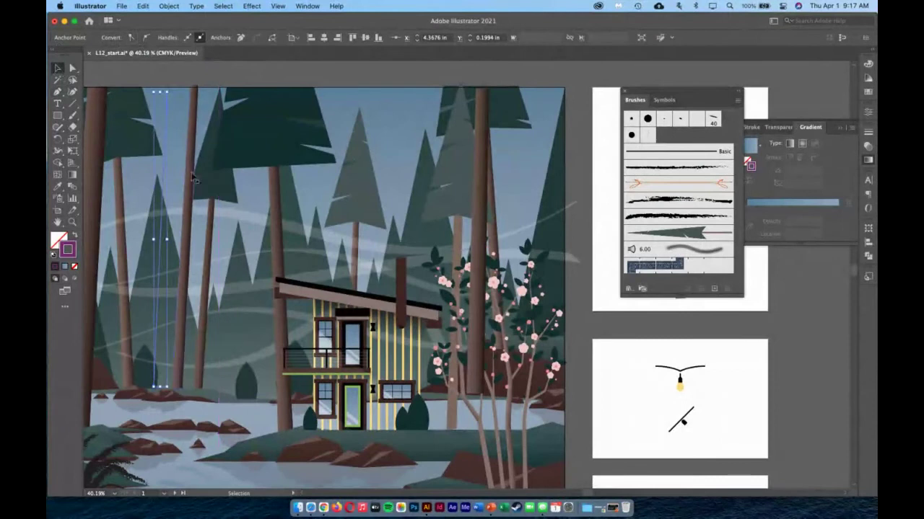
{"action": "left_click", "coordinate": [153, 386]}
{"action": "key", "text": "v"}
{"action": "left_click", "coordinate": [664, 235]}
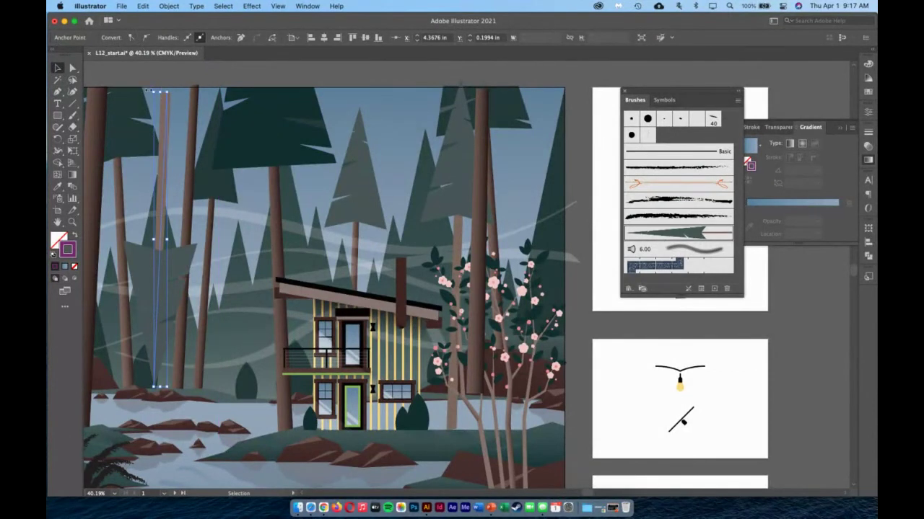
Step: Turn the upside-down tree upright, stretch its base slightly down to the rocky shoreline, and clear the selection
{"action": "left_click_drag", "start_coordinate": [153, 92], "coordinate": [166, 396]}
{"action": "left_click_drag", "start_coordinate": [166, 210], "coordinate": [167, 207]}
{"action": "key", "text": "super+shift+a"}
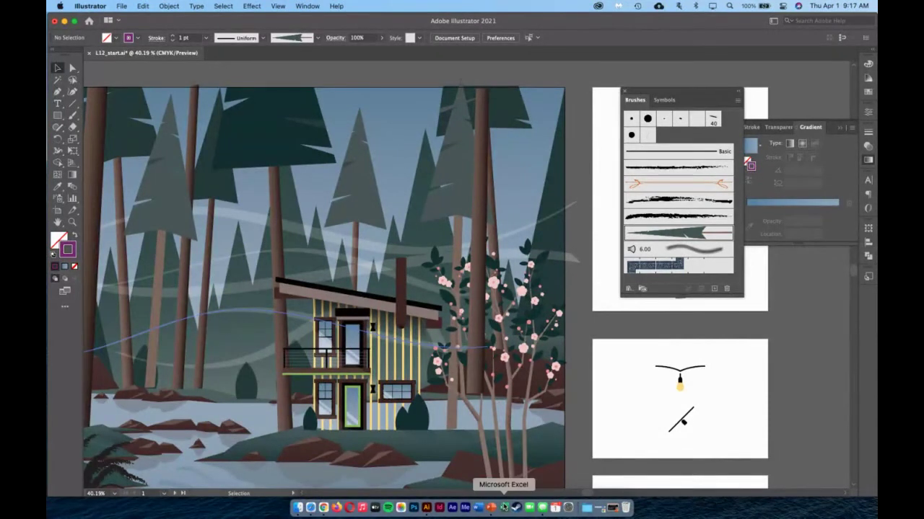
{"action": "left_click", "coordinate": [160, 301]}
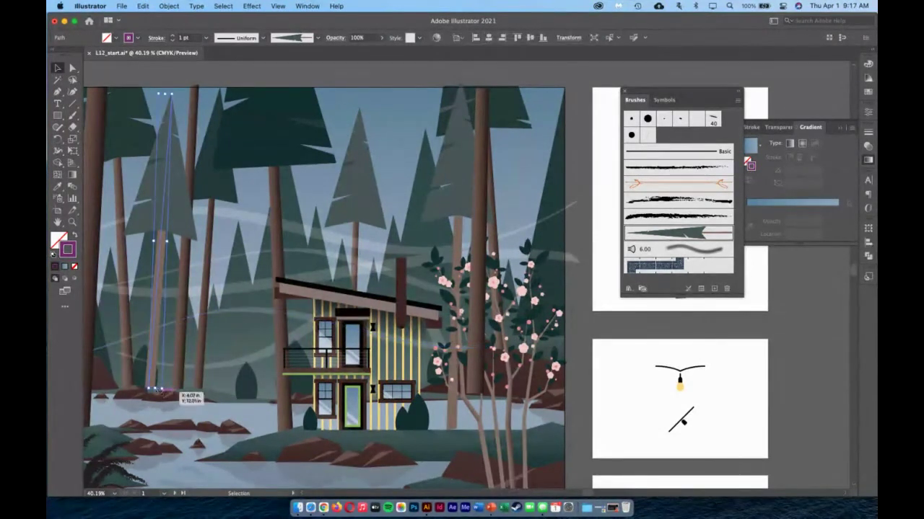
{"action": "left_click_drag", "start_coordinate": [160, 390], "coordinate": [160, 392]}
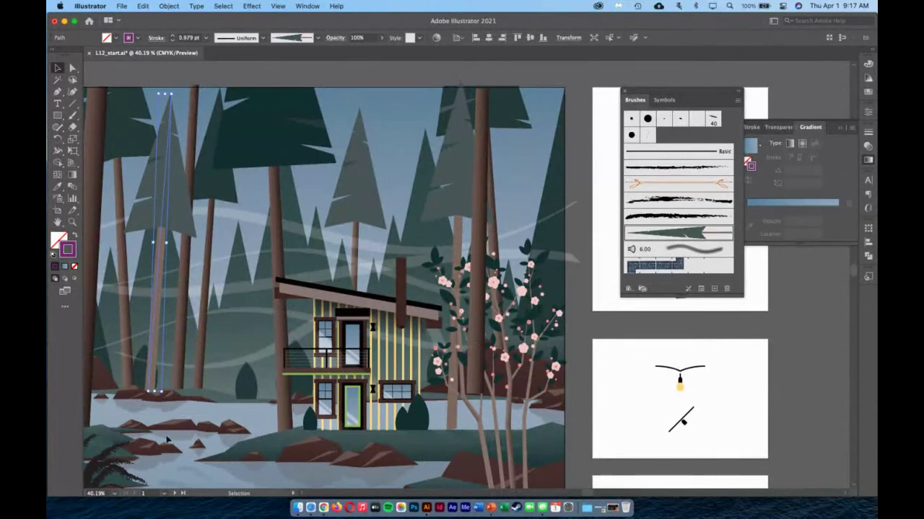
{"action": "left_click", "coordinate": [294, 416]}
Step: Open the Bristle Brush Library, enlarge it and look through its brushes
{"action": "scroll", "coordinate": [294, 416], "scroll_direction": "left", "scroll_amount": 1}
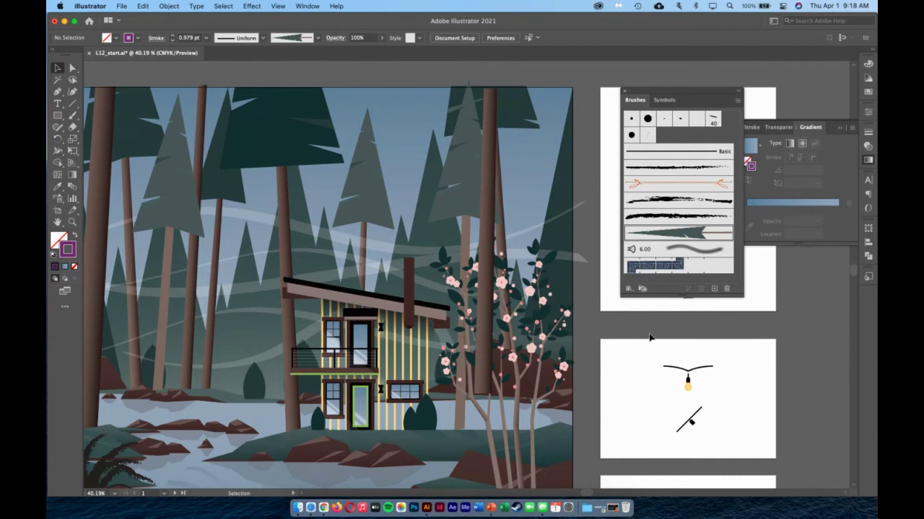
{"action": "left_click", "coordinate": [629, 288]}
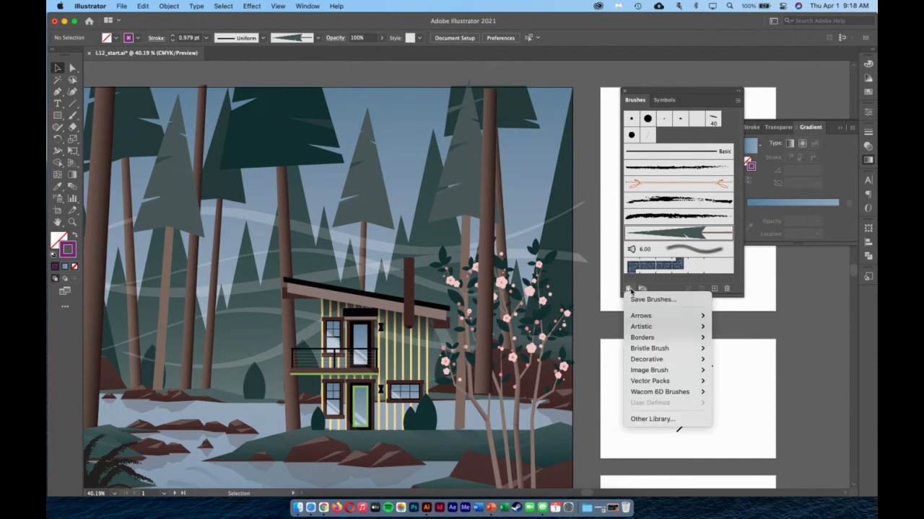
{"action": "mouse_move", "coordinate": [648, 350]}
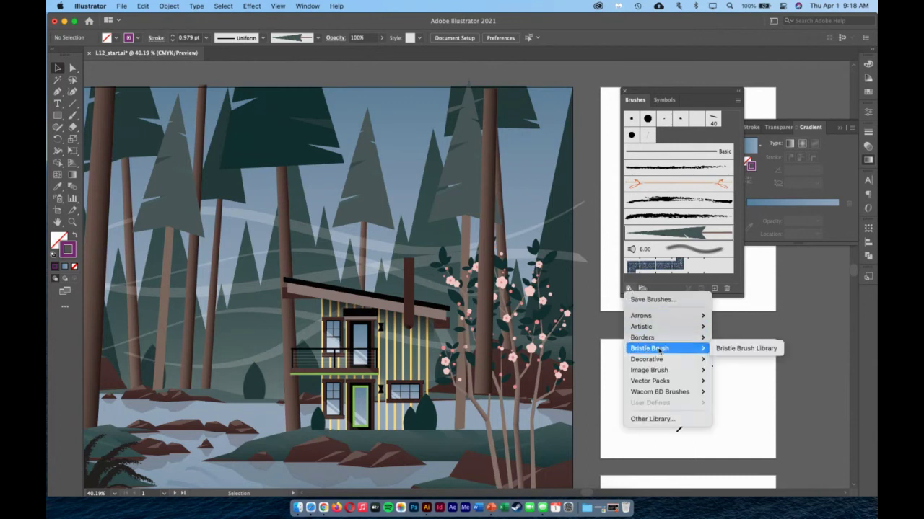
{"action": "left_click", "coordinate": [739, 350]}
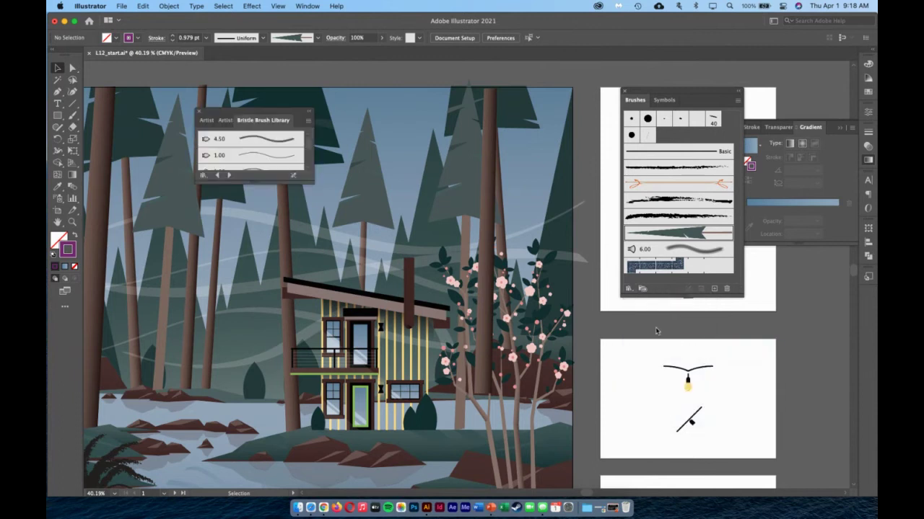
{"action": "mouse_move", "coordinate": [311, 182]}
{"action": "left_mouse_down"}
{"action": "mouse_move", "coordinate": [354, 359]}
{"action": "mouse_move", "coordinate": [395, 355]}
{"action": "left_mouse_up"}
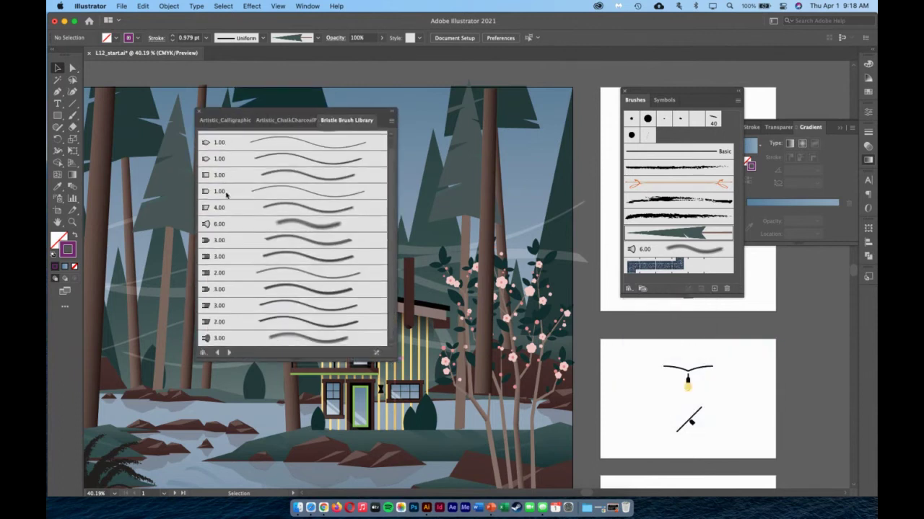
{"action": "scroll", "coordinate": [264, 323], "scroll_direction": "up", "scroll_amount": 1}
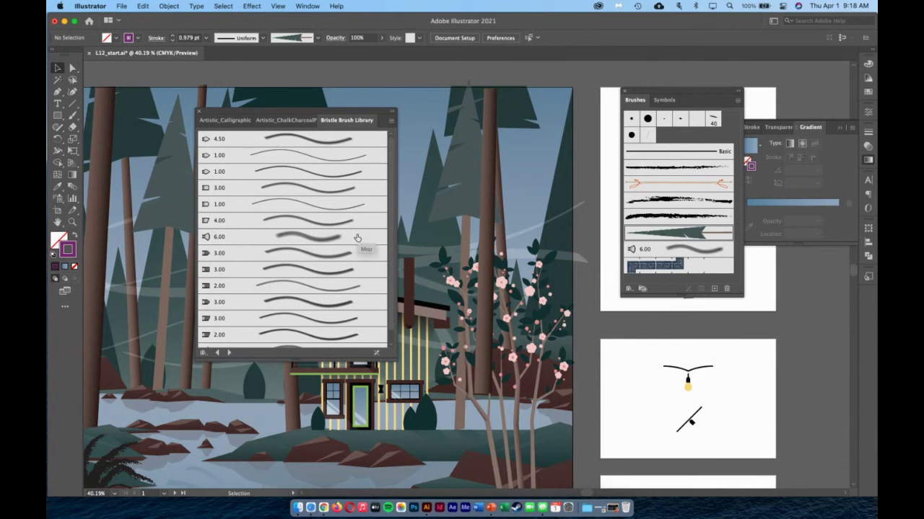
{"action": "scroll", "coordinate": [357, 238], "scroll_direction": "down", "scroll_amount": 1}
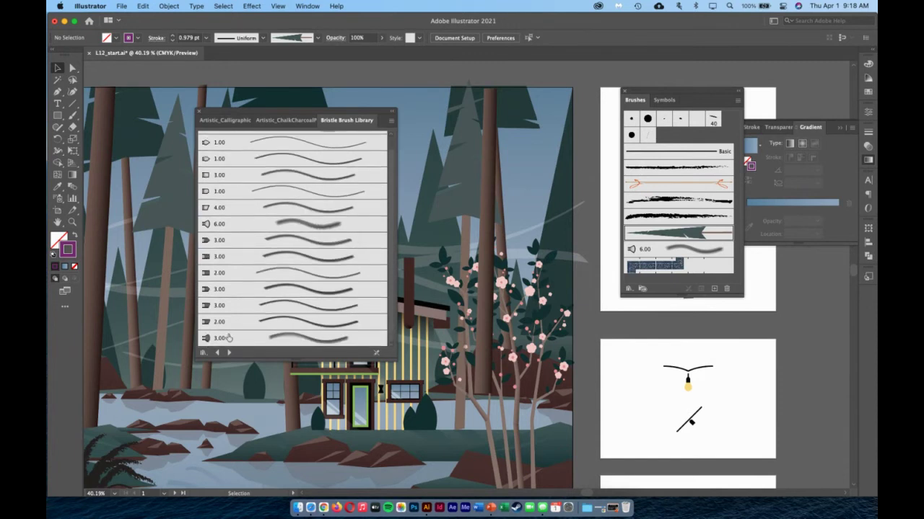
Step: Show the bristle brushes as a list, add the Fan brush to the document's brushes and close the library
{"action": "left_click", "coordinate": [391, 119]}
{"action": "left_click", "coordinate": [423, 166]}
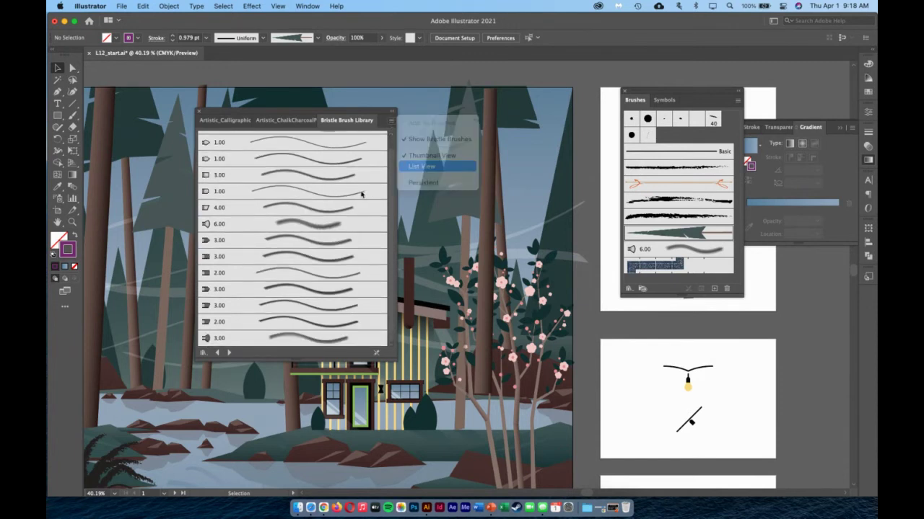
{"action": "left_click", "coordinate": [230, 272]}
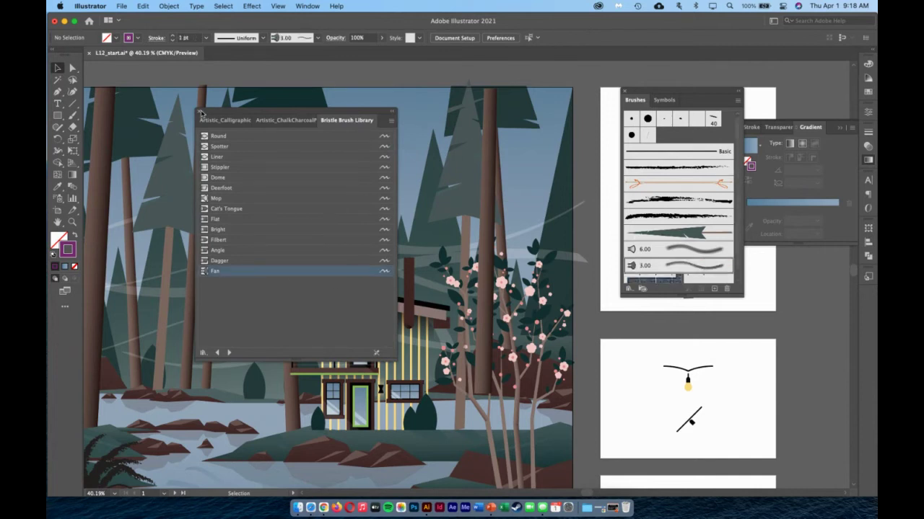
{"action": "left_click", "coordinate": [201, 112]}
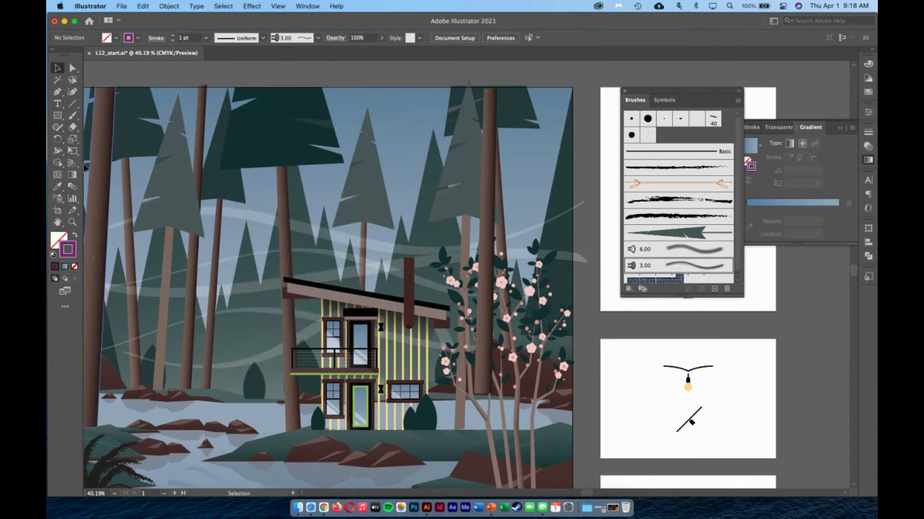
Step: Activate the Paintbrush tool and set the stroke color to white
{"action": "left_click", "coordinate": [72, 116]}
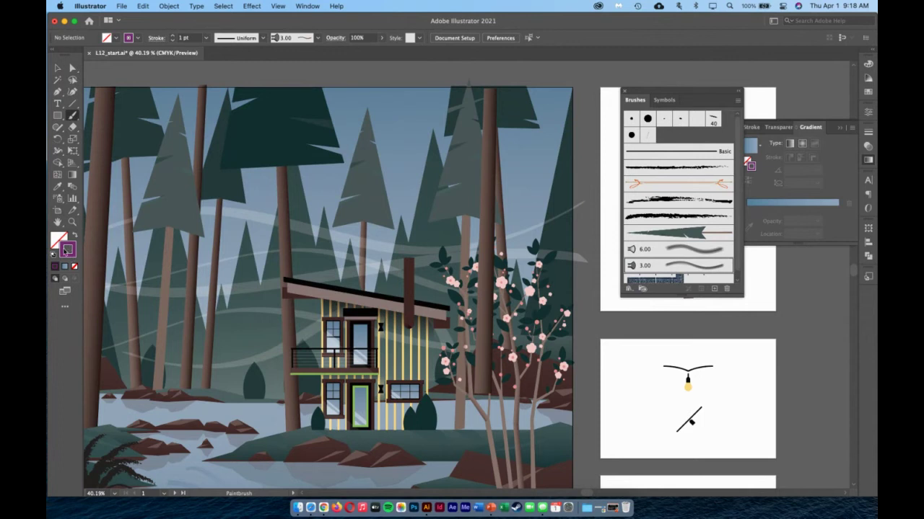
{"action": "left_click", "coordinate": [138, 38]}
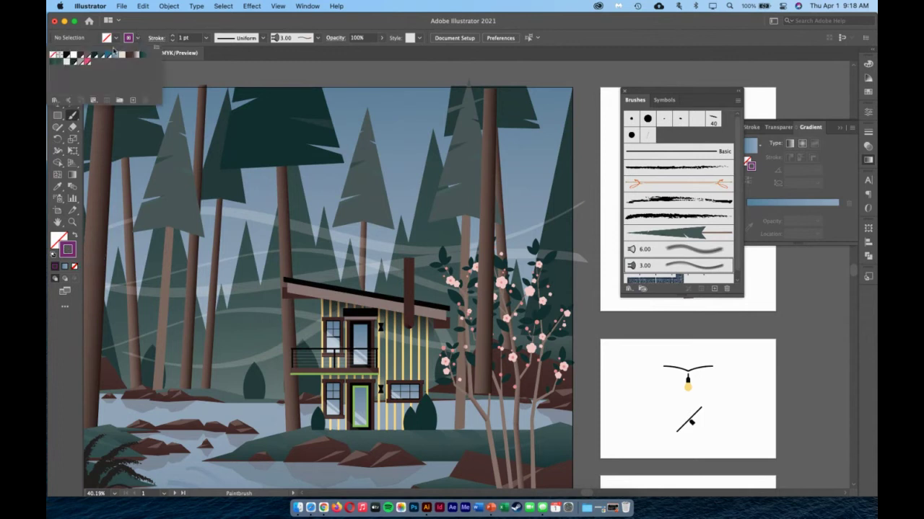
{"action": "left_click", "coordinate": [156, 27]}
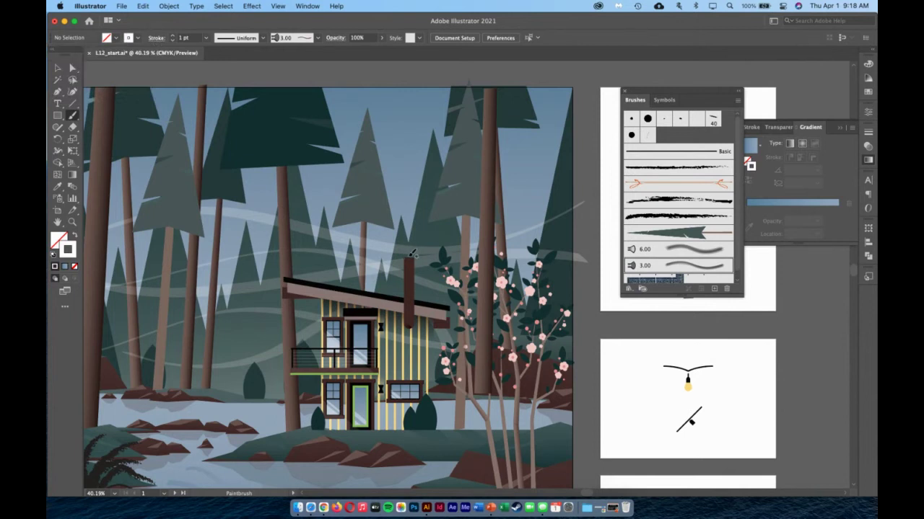
Step: Paint a trial smoke stroke rising from the chimney, set the stroke weight to 2 pt, and undo the trial stroke
{"action": "mouse_move", "coordinate": [413, 254]}
{"action": "left_mouse_down"}
{"action": "mouse_move", "coordinate": [393, 223]}
{"action": "mouse_move", "coordinate": [399, 195]}
{"action": "mouse_move", "coordinate": [435, 173]}
{"action": "mouse_move", "coordinate": [427, 139]}
{"action": "mouse_move", "coordinate": [410, 123]}
{"action": "left_mouse_up"}
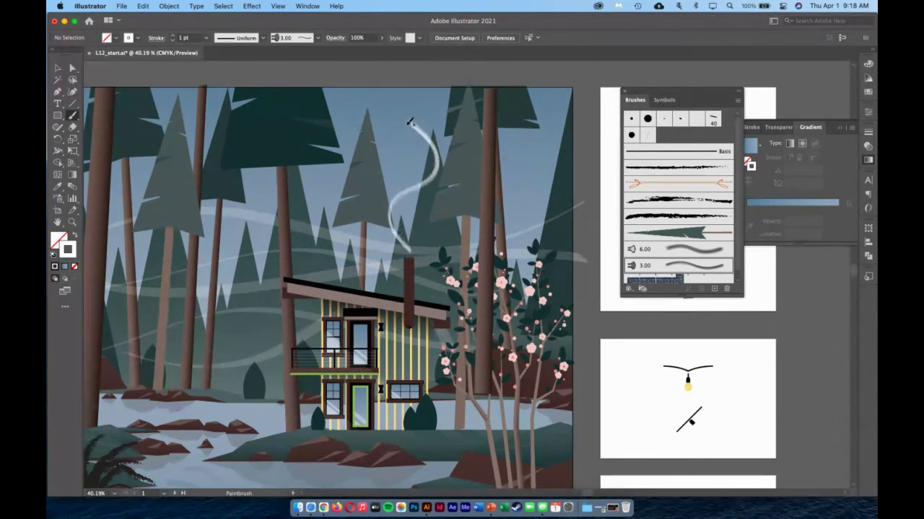
{"action": "left_click", "coordinate": [173, 36]}
{"action": "key", "text": "super+z"}
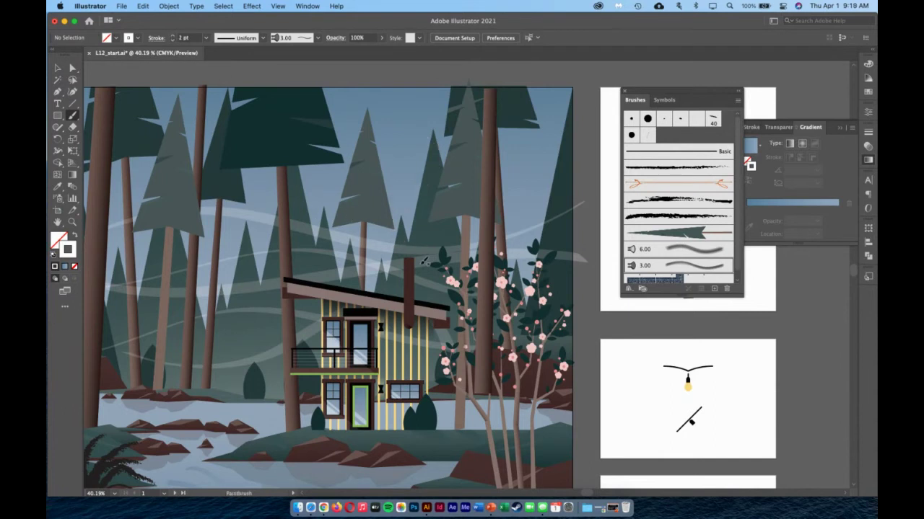
Step: Paint three overlapping, curling smoke strokes rising from the chimney with the 2 pt bristle brush
{"action": "mouse_move", "coordinate": [410, 253]}
{"action": "left_mouse_down"}
{"action": "mouse_move", "coordinate": [395, 221]}
{"action": "mouse_move", "coordinate": [435, 152]}
{"action": "mouse_move", "coordinate": [423, 123]}
{"action": "left_mouse_up"}
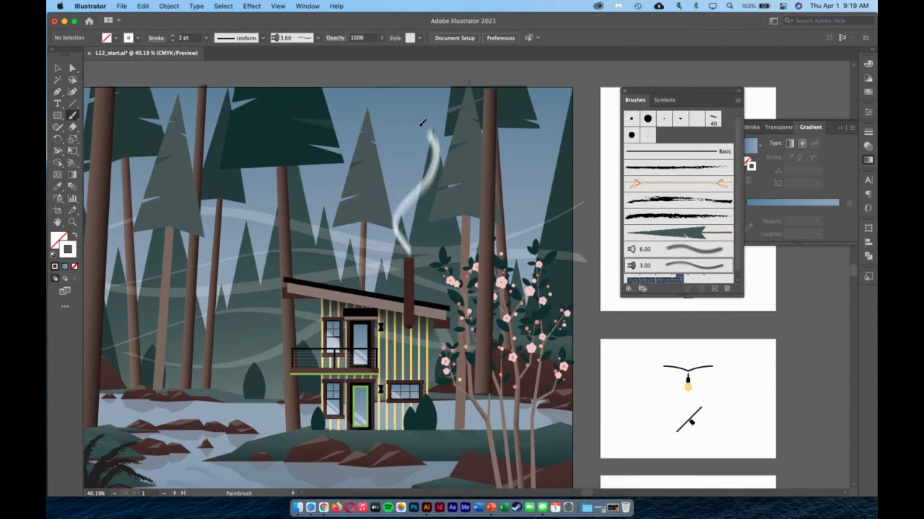
{"action": "mouse_move", "coordinate": [413, 251]}
{"action": "left_mouse_down"}
{"action": "mouse_move", "coordinate": [413, 213]}
{"action": "mouse_move", "coordinate": [390, 170]}
{"action": "mouse_move", "coordinate": [411, 137]}
{"action": "left_mouse_up"}
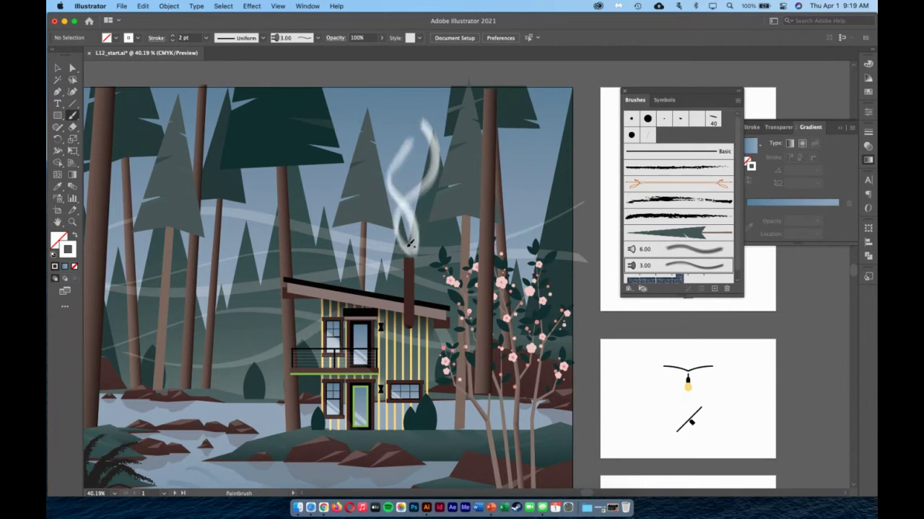
{"action": "mouse_move", "coordinate": [411, 260]}
{"action": "left_mouse_down"}
{"action": "mouse_move", "coordinate": [420, 144]}
{"action": "mouse_move", "coordinate": [393, 79]}
{"action": "left_mouse_up"}
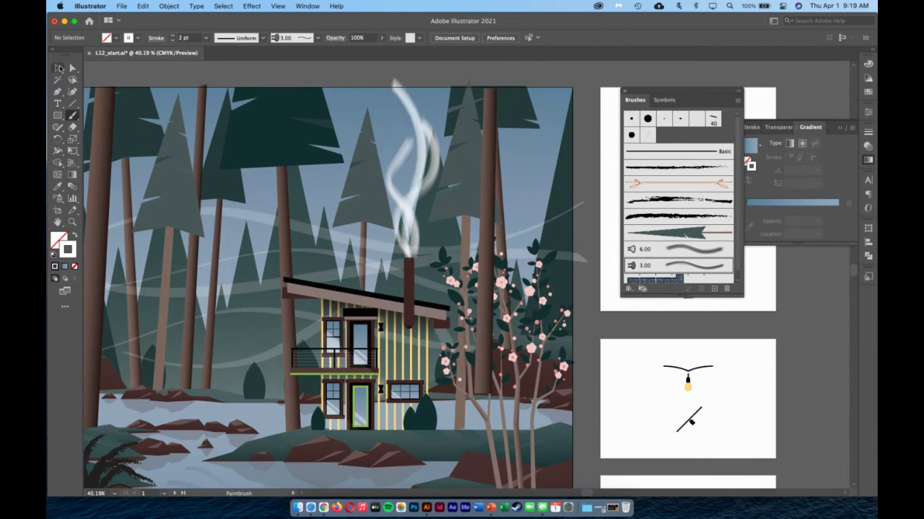
Step: Select the tallest smoke stroke, make it shorter and wider, and shift it slightly up and to the right
{"action": "left_click", "coordinate": [59, 68]}
{"action": "left_click", "coordinate": [411, 111]}
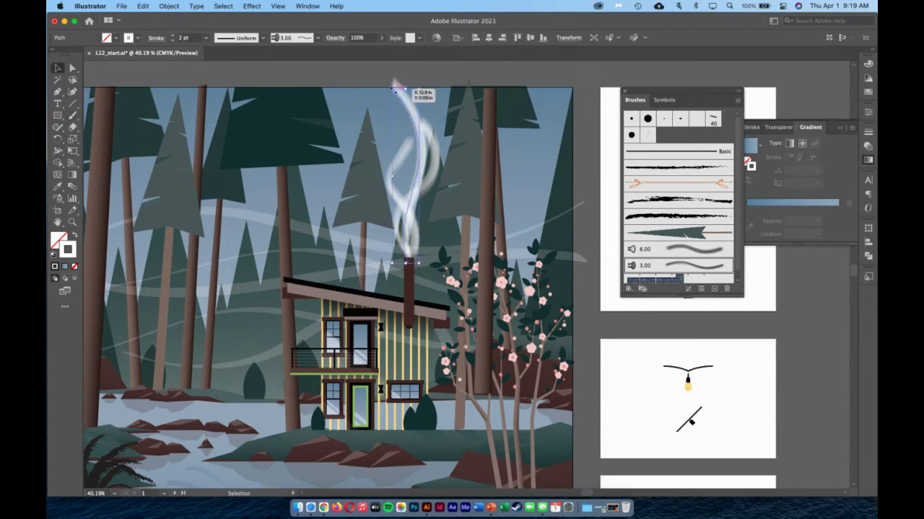
{"action": "left_click_drag", "start_coordinate": [393, 87], "coordinate": [373, 116]}
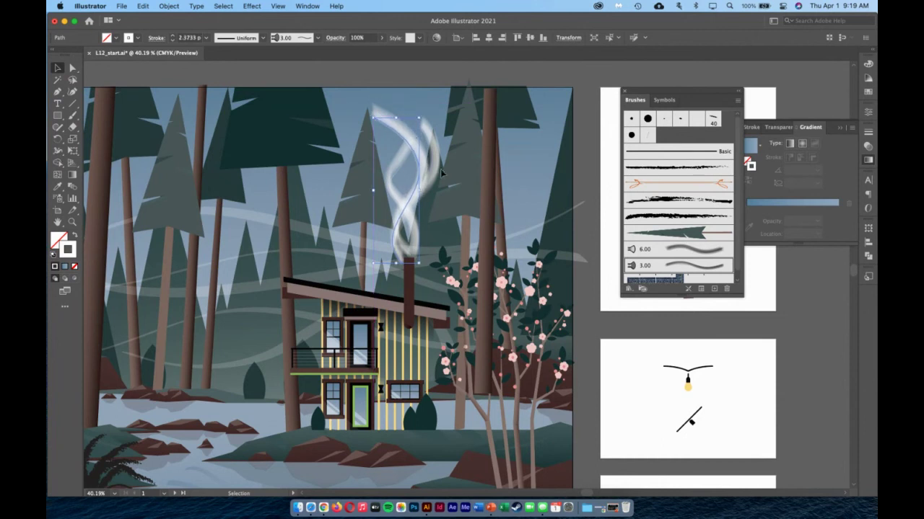
{"action": "left_click_drag", "start_coordinate": [418, 171], "coordinate": [426, 165]}
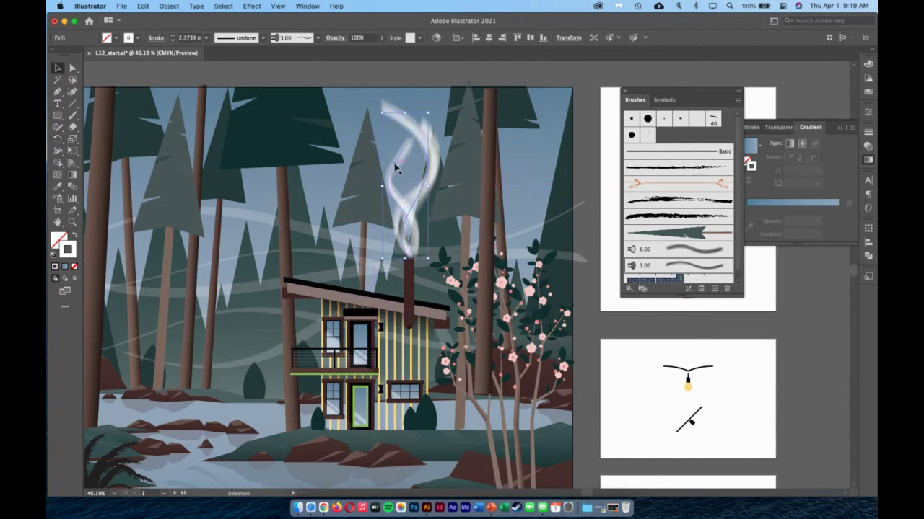
Step: Reposition the shortest smoke stroke, raise the right-hand stroke to the top of the sky, and clear the selection
{"action": "left_click", "coordinate": [393, 157]}
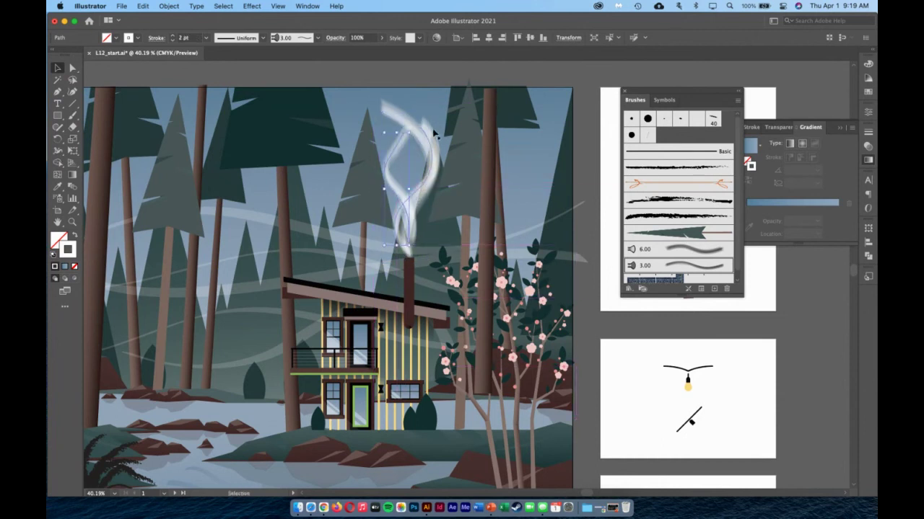
{"action": "left_click_drag", "start_coordinate": [435, 133], "coordinate": [426, 98]}
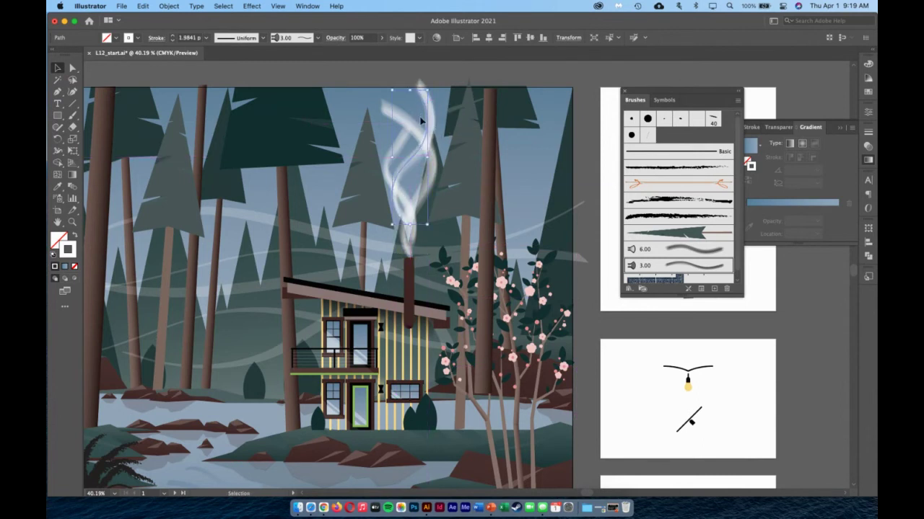
{"action": "left_click", "coordinate": [435, 167]}
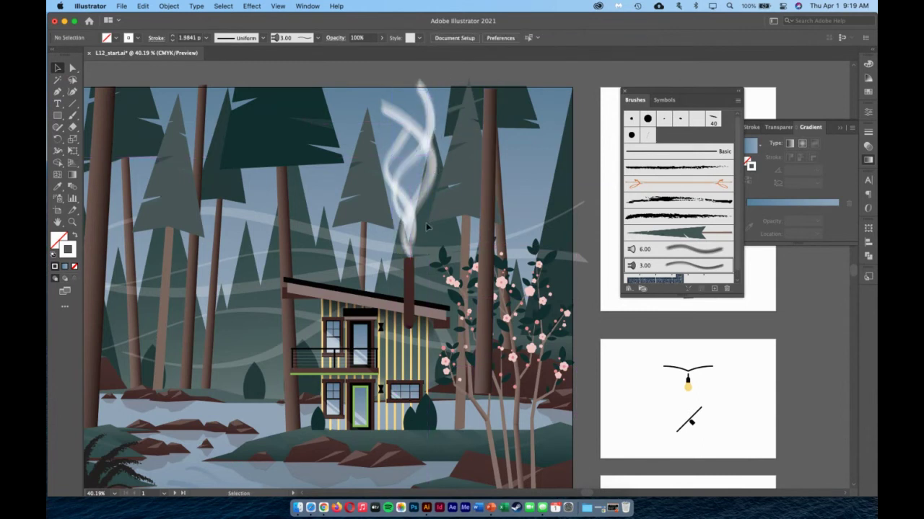
Step: Lower the opacity of all three smoke strokes, with the widest at 46% and the shortest at 29%
{"action": "left_click", "coordinate": [405, 128]}
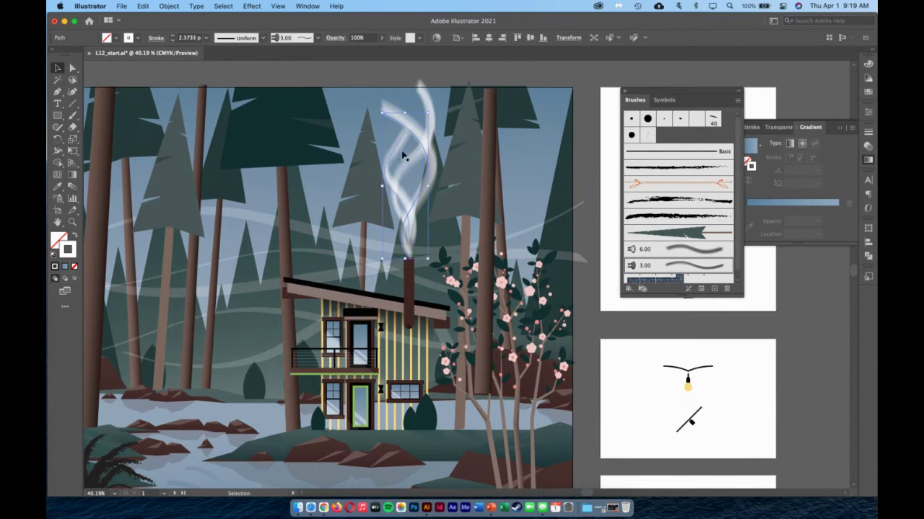
{"action": "left_click", "coordinate": [381, 38]}
{"action": "left_click_drag", "start_coordinate": [383, 52], "coordinate": [362, 54]}
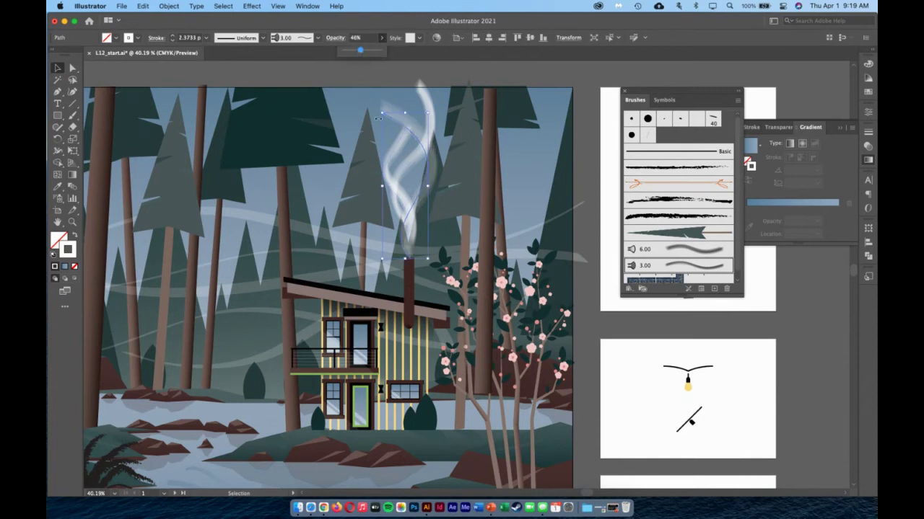
{"action": "left_click", "coordinate": [411, 168]}
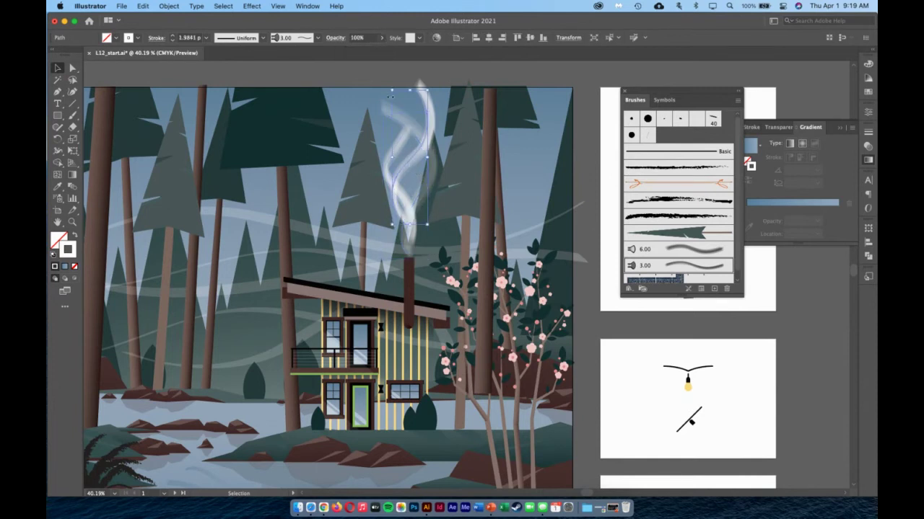
{"action": "left_click", "coordinate": [381, 38]}
{"action": "left_click_drag", "start_coordinate": [383, 52], "coordinate": [354, 51]}
{"action": "left_click", "coordinate": [400, 141]}
{"action": "left_click", "coordinate": [381, 37]}
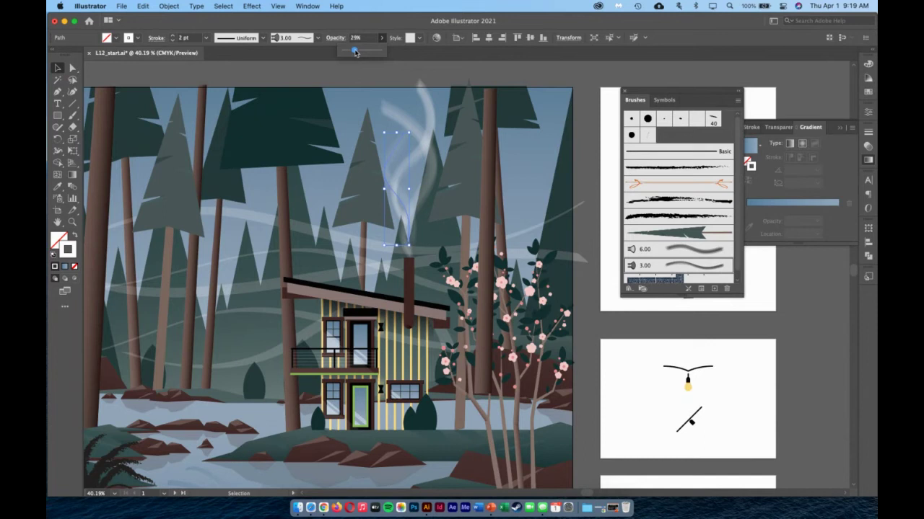
Step: Enlarge the widest smoke stroke to the artboard's upper edge and stretch the shortest one up and down to the chimney, narrowing it slightly
{"action": "left_click", "coordinate": [412, 130]}
{"action": "left_click_drag", "start_coordinate": [384, 114], "coordinate": [375, 92]}
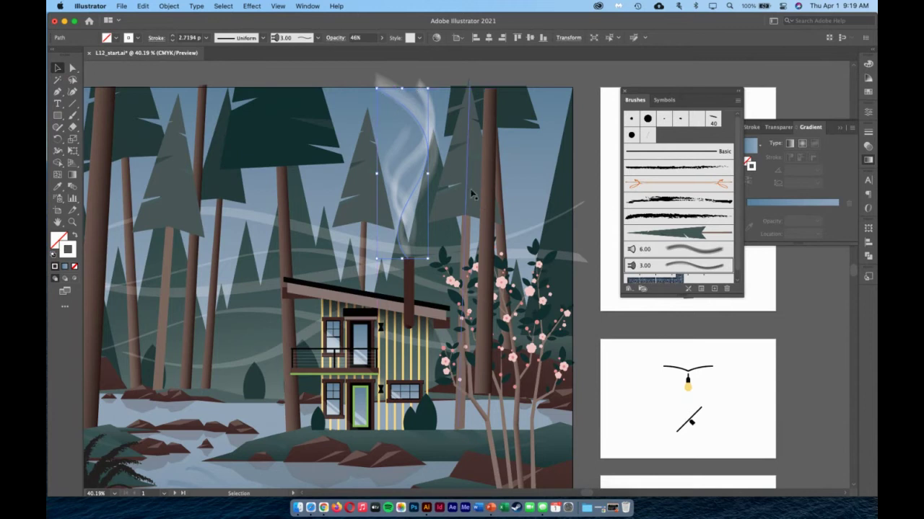
{"action": "left_click", "coordinate": [408, 133]}
{"action": "left_click_drag", "start_coordinate": [409, 133], "coordinate": [415, 117]}
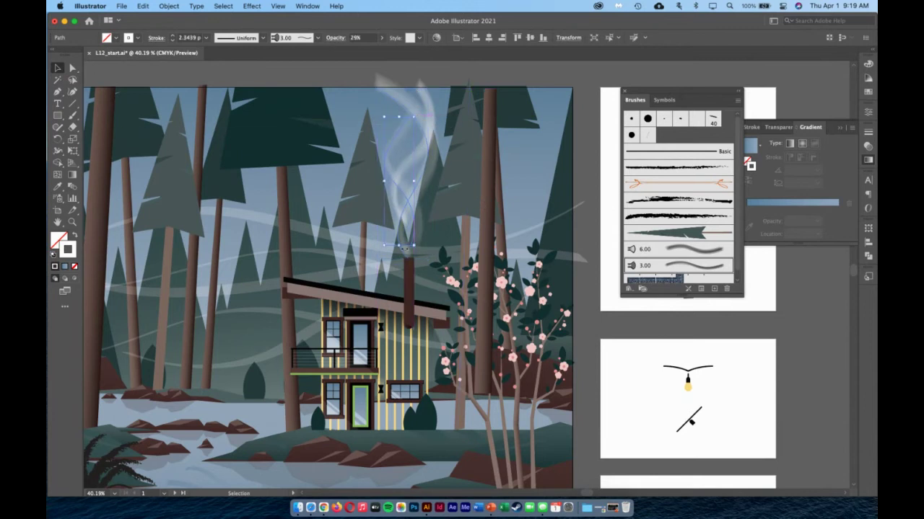
{"action": "left_click_drag", "start_coordinate": [399, 244], "coordinate": [401, 259]}
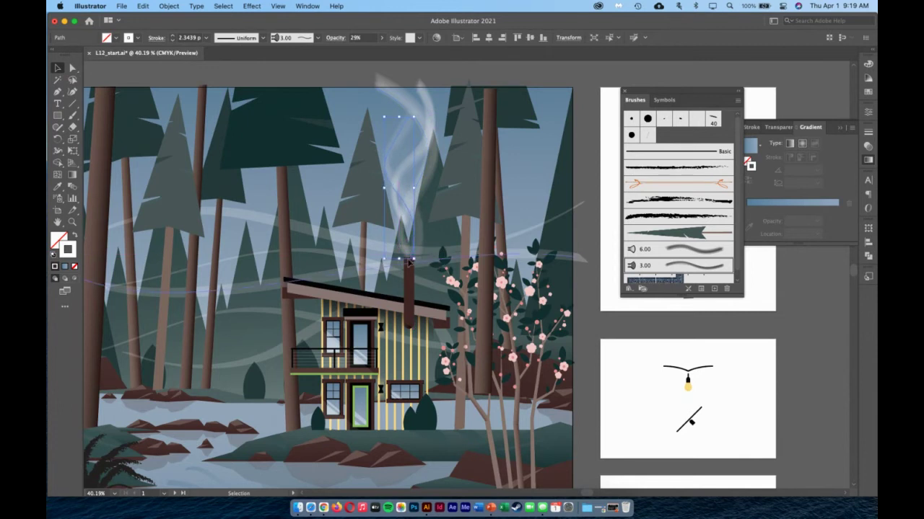
{"action": "left_click_drag", "start_coordinate": [413, 188], "coordinate": [409, 188]}
{"action": "left_click", "coordinate": [407, 160]}
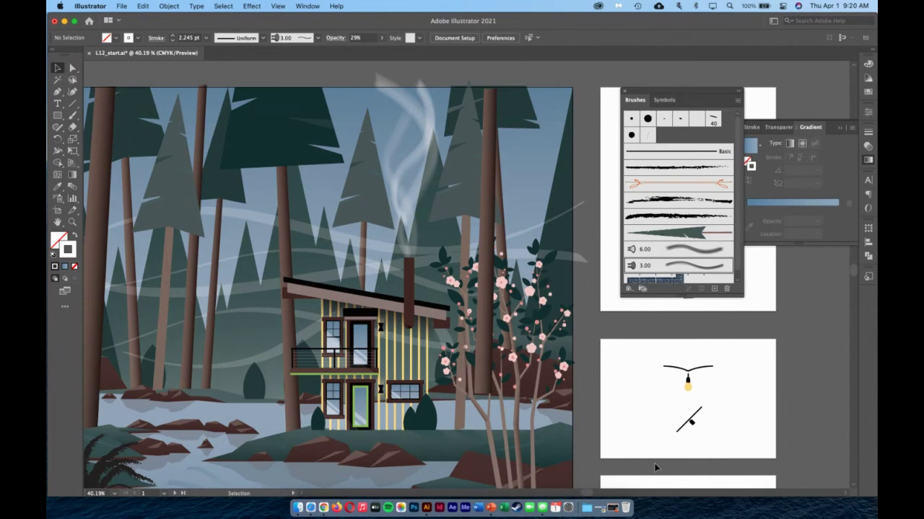
Step: Examine the house up close by selecting its group, and clear the selection
{"action": "scroll", "coordinate": [603, 317], "scroll_direction": "down", "scroll_amount": 5}
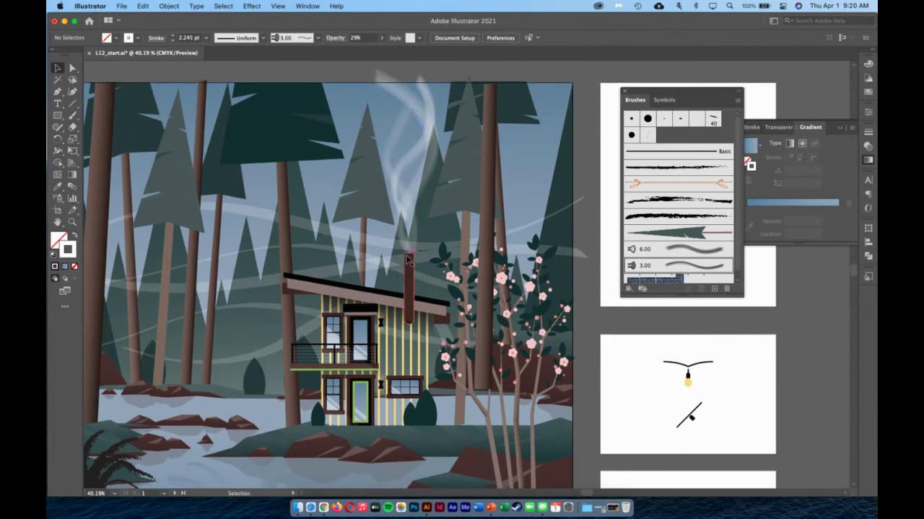
{"action": "left_click", "coordinate": [71, 221]}
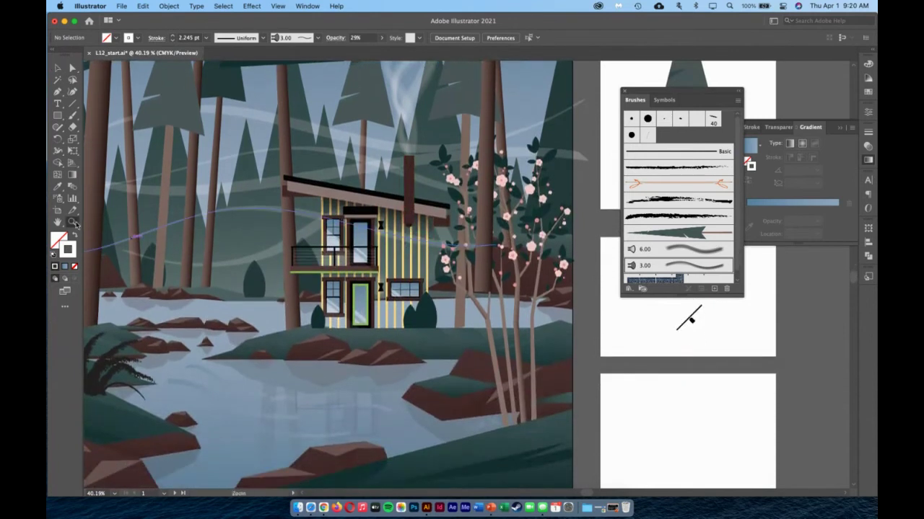
{"action": "left_click_drag", "start_coordinate": [329, 210], "coordinate": [382, 236]}
{"action": "scroll", "coordinate": [383, 235], "scroll_direction": "down", "scroll_amount": 1}
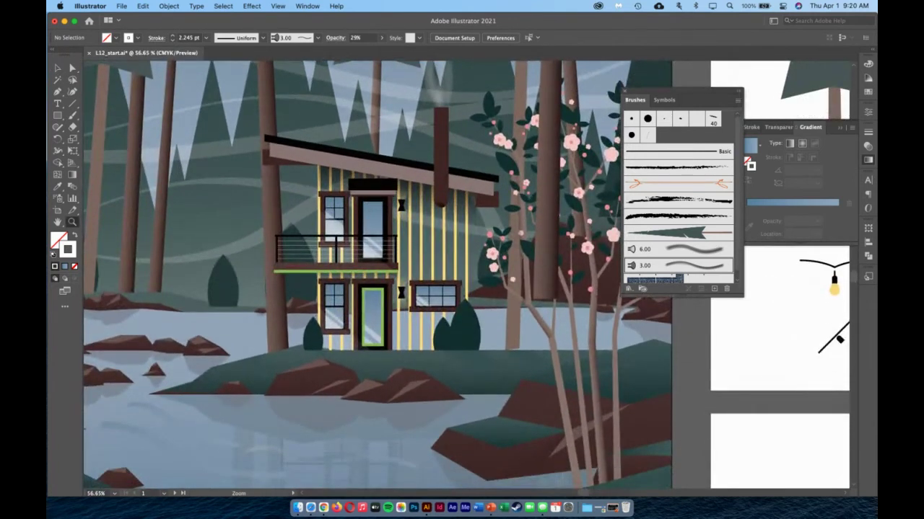
{"action": "left_click", "coordinate": [58, 68]}
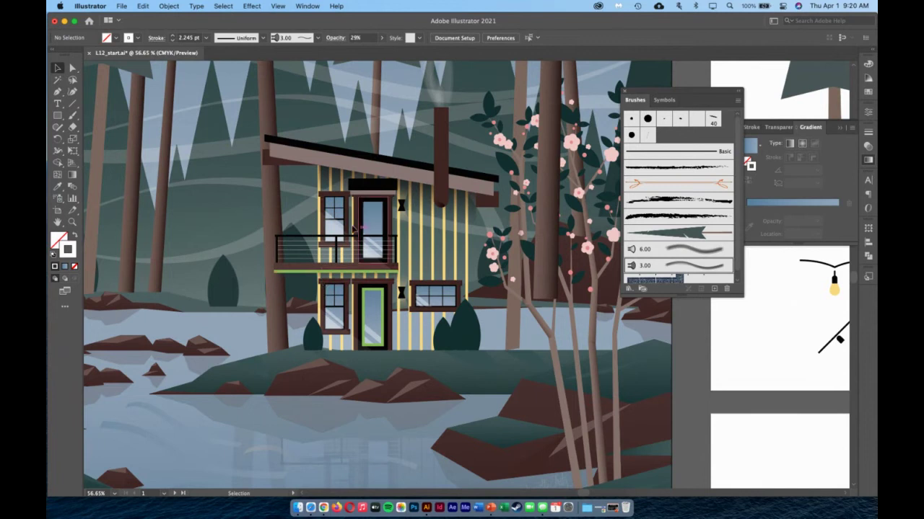
{"action": "left_click", "coordinate": [467, 235]}
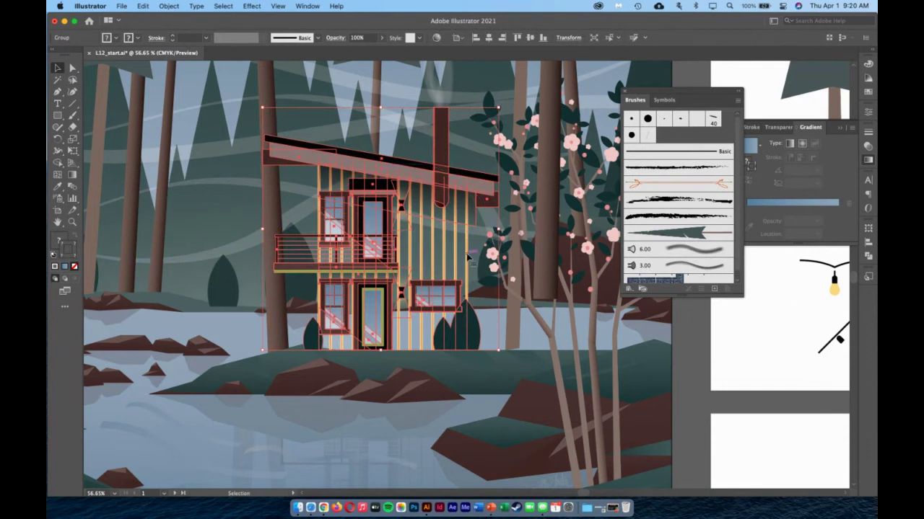
{"action": "key", "text": "super+shift+a"}
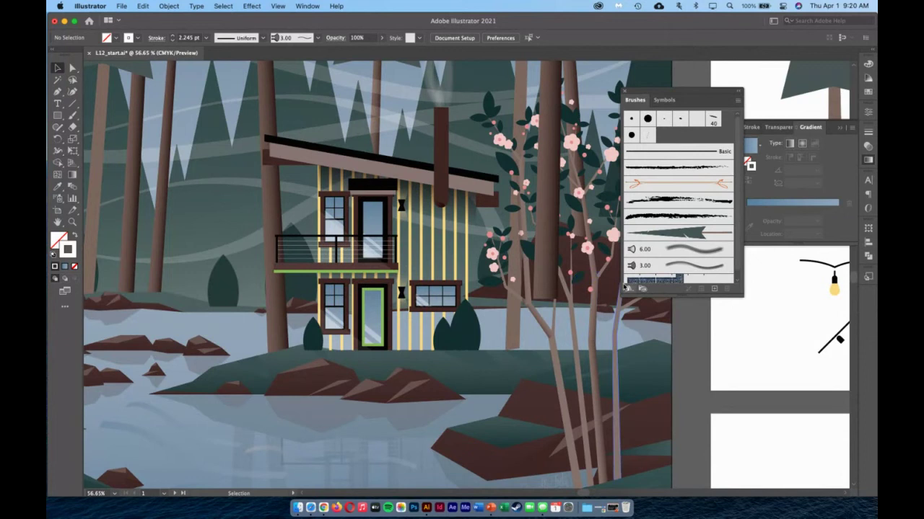
Step: Look through the available brush library categories, including Borders, Vector Packs and Wacom 6D Brushes
{"action": "left_click", "coordinate": [629, 289]}
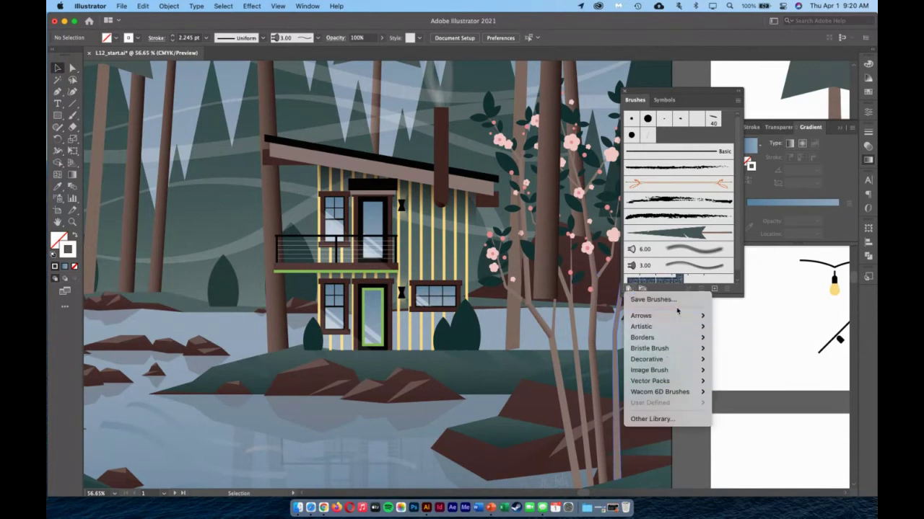
{"action": "mouse_move", "coordinate": [676, 317]}
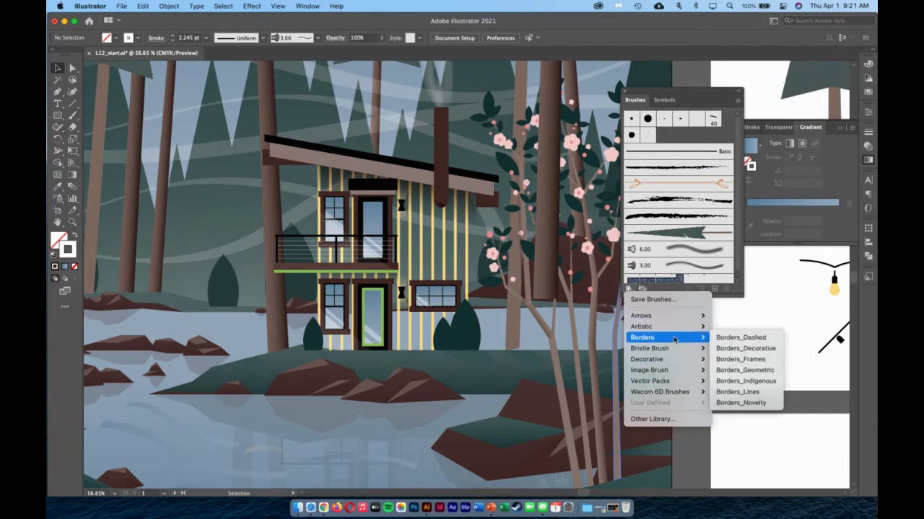
{"action": "mouse_move", "coordinate": [673, 360]}
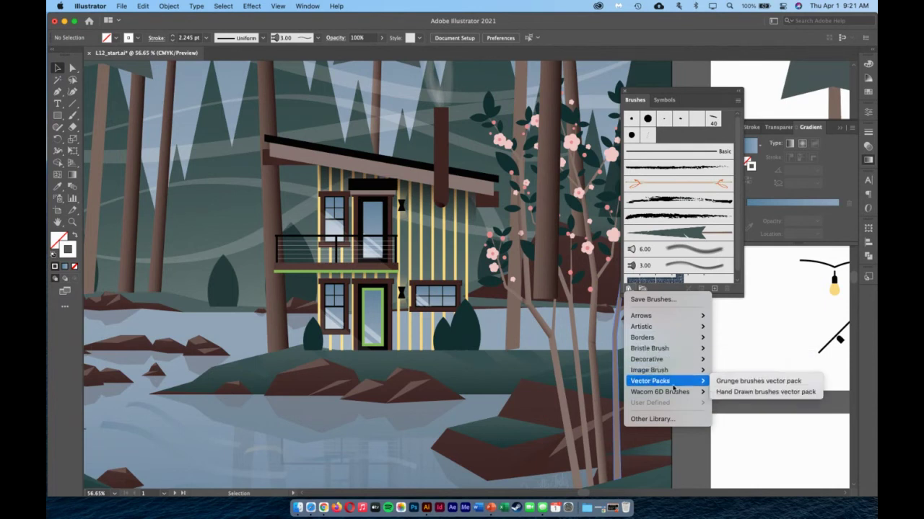
{"action": "mouse_move", "coordinate": [674, 395]}
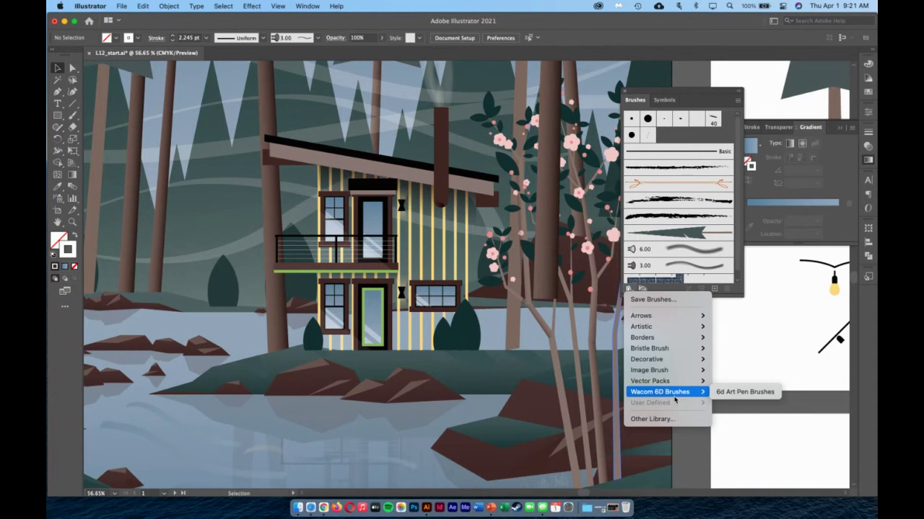
Step: Hide the pattern brushes from the document's brush list and show them again
{"action": "left_click", "coordinate": [738, 102]}
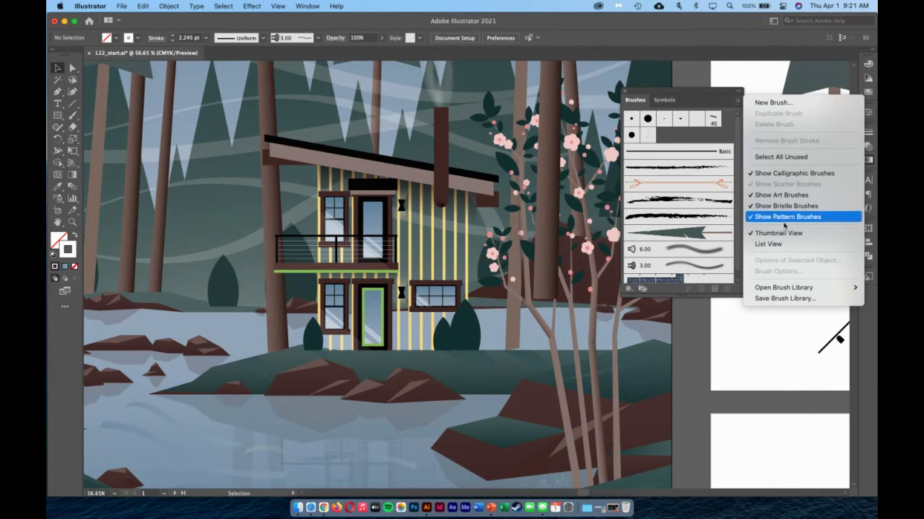
{"action": "mouse_move", "coordinate": [792, 291]}
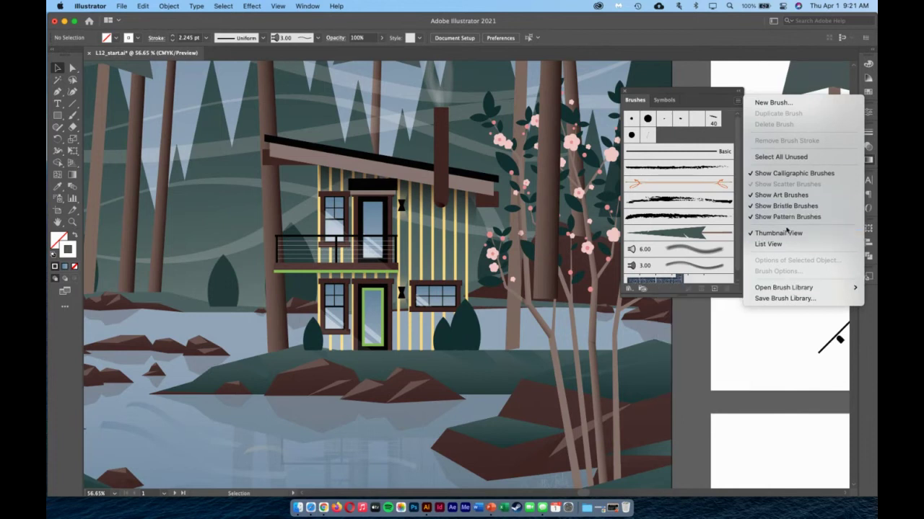
{"action": "left_click", "coordinate": [738, 102]}
{"action": "left_click", "coordinate": [737, 101]}
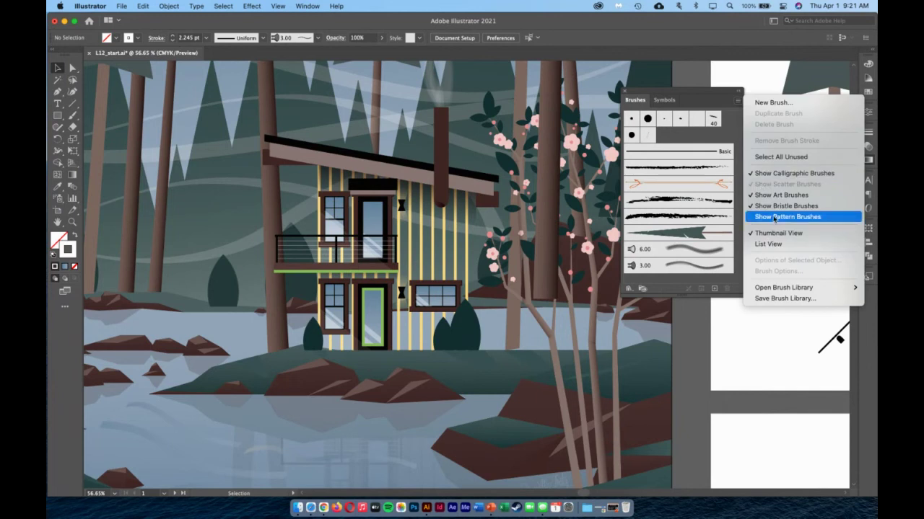
{"action": "left_click", "coordinate": [774, 218]}
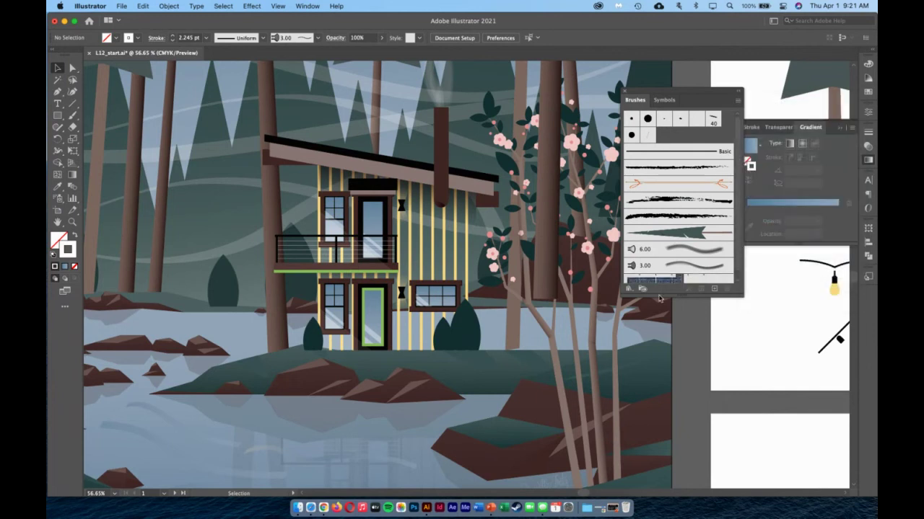
Step: Open the Borders_Frames brush library
{"action": "left_click", "coordinate": [628, 289]}
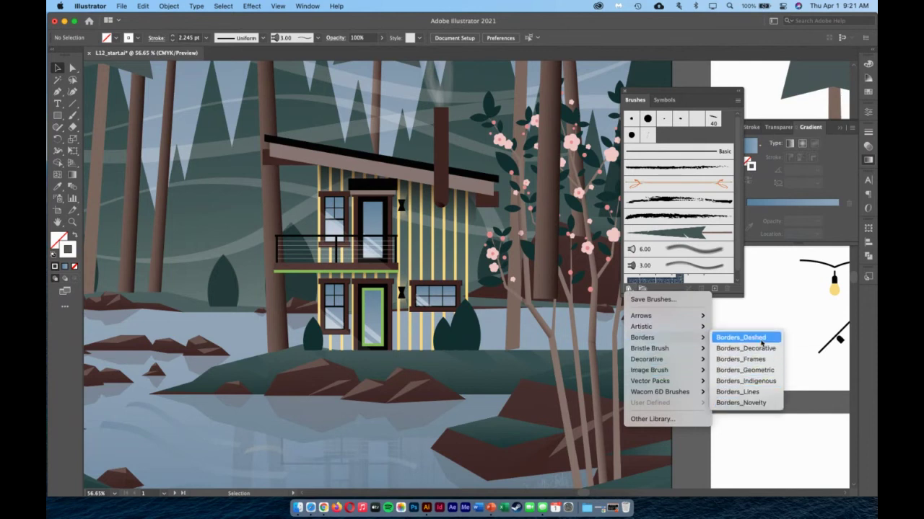
{"action": "left_click", "coordinate": [750, 359]}
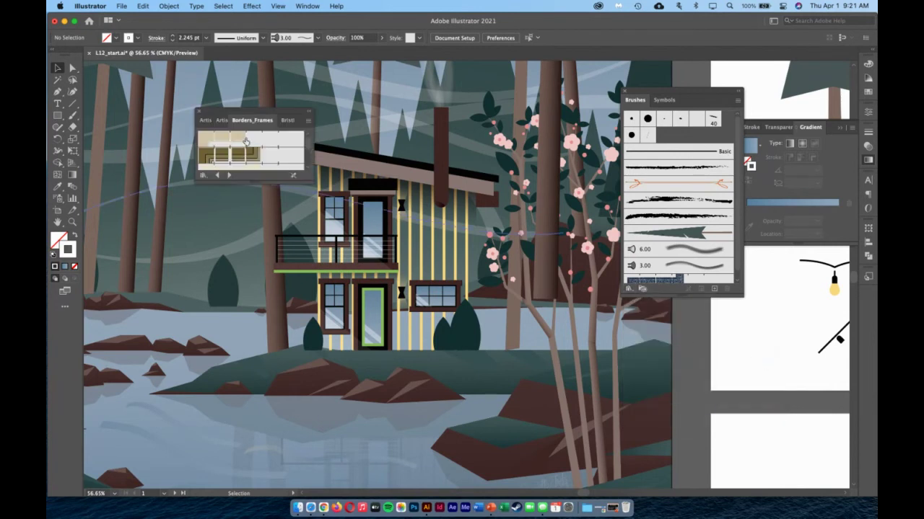
Step: Add the Mahogany pattern brush from the Borders_Frames library to the document, close the library and review the brush's options
{"action": "left_click_drag", "start_coordinate": [312, 180], "coordinate": [399, 370]}
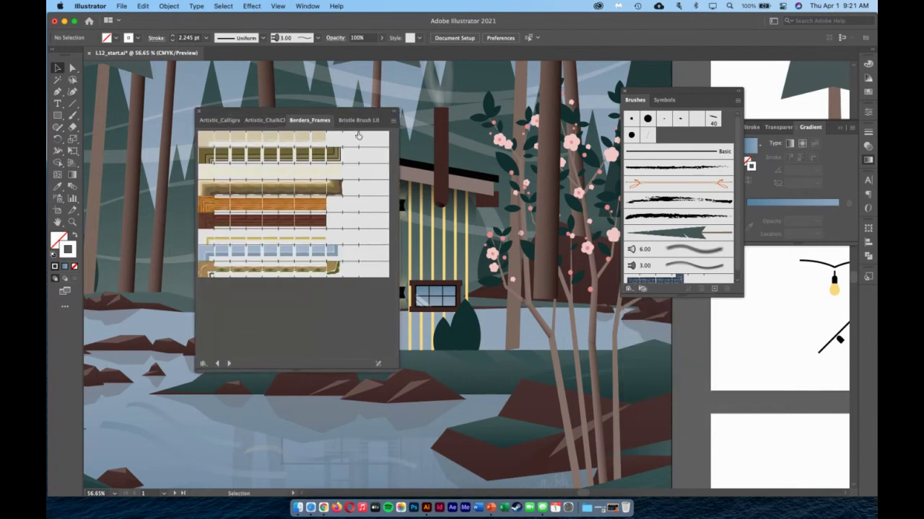
{"action": "mouse_move", "coordinate": [360, 112]}
{"action": "left_mouse_down"}
{"action": "mouse_move", "coordinate": [338, 134]}
{"action": "mouse_move", "coordinate": [316, 131]}
{"action": "left_mouse_up"}
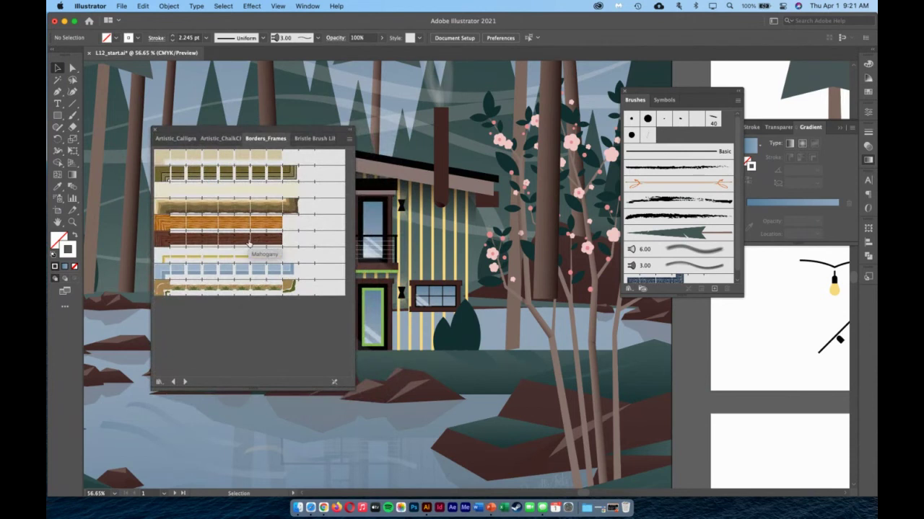
{"action": "left_click", "coordinate": [248, 244]}
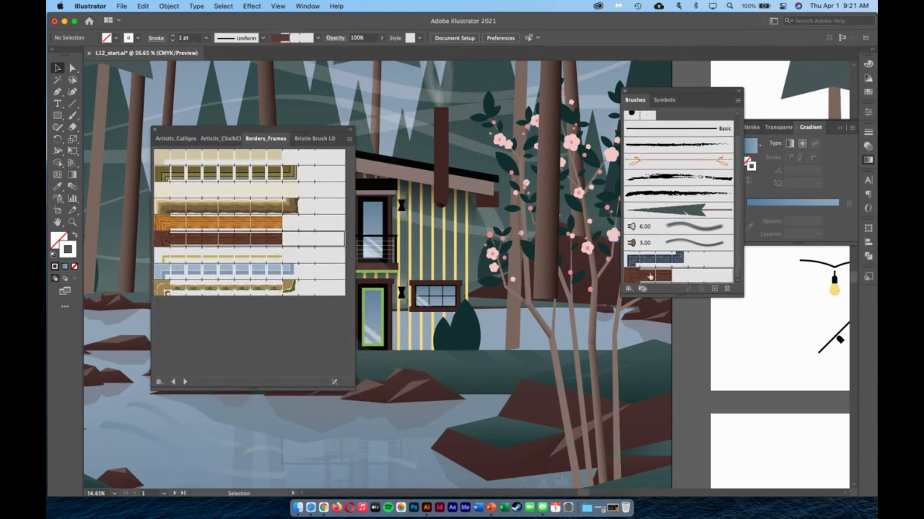
{"action": "left_click", "coordinate": [156, 130]}
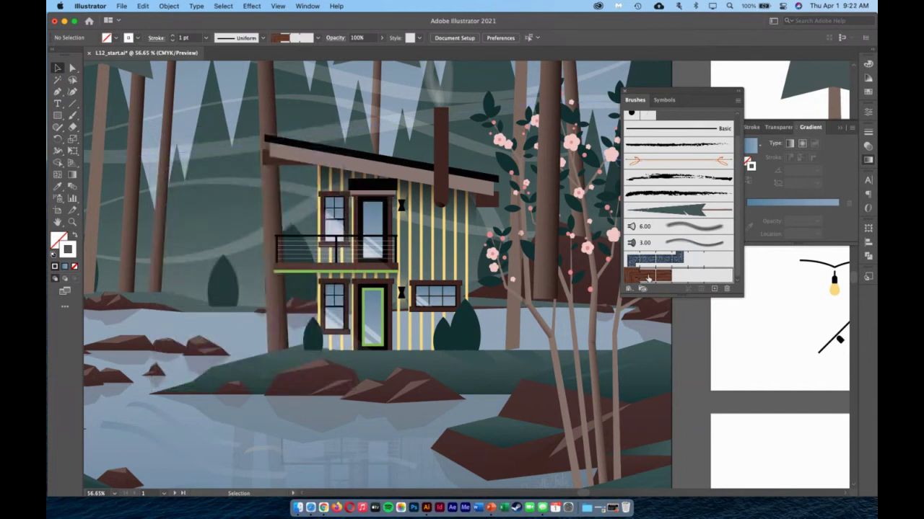
{"action": "double_click", "coordinate": [648, 279]}
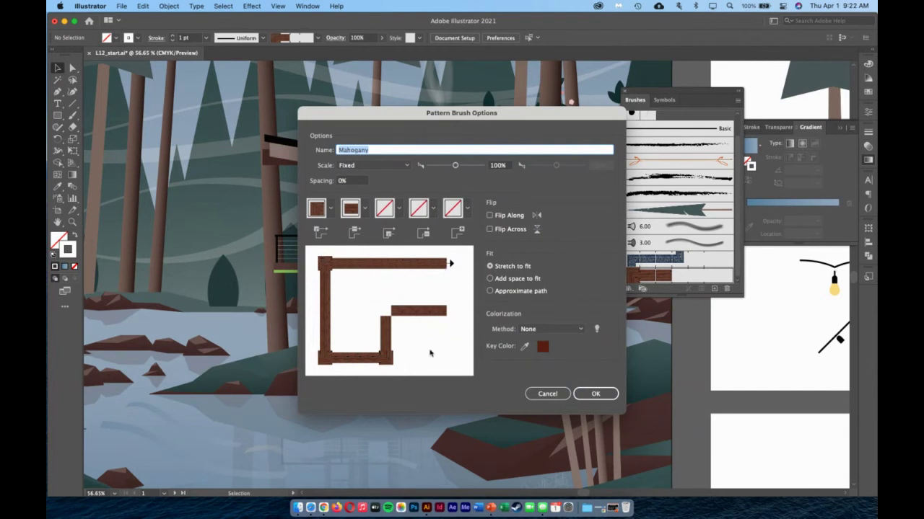
{"action": "left_click", "coordinate": [586, 396]}
Step: Isolate the cabin group and apply the Mahogany pattern brush to the yellow vertical siding lines
{"action": "left_click", "coordinate": [469, 260]}
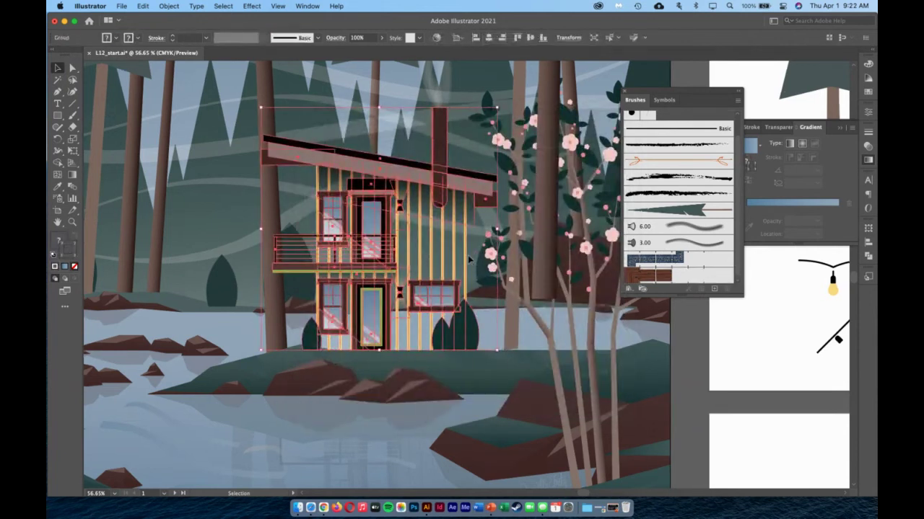
{"action": "double_click", "coordinate": [467, 259]}
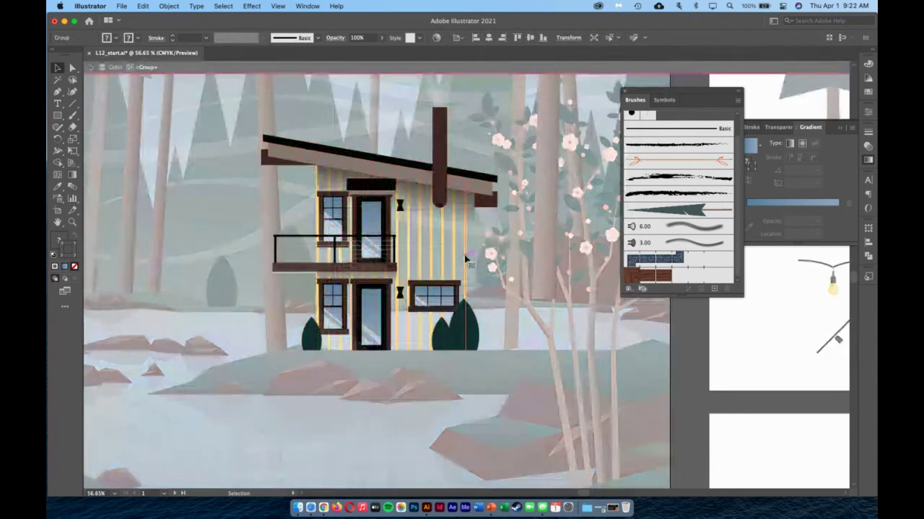
{"action": "left_click", "coordinate": [468, 259]}
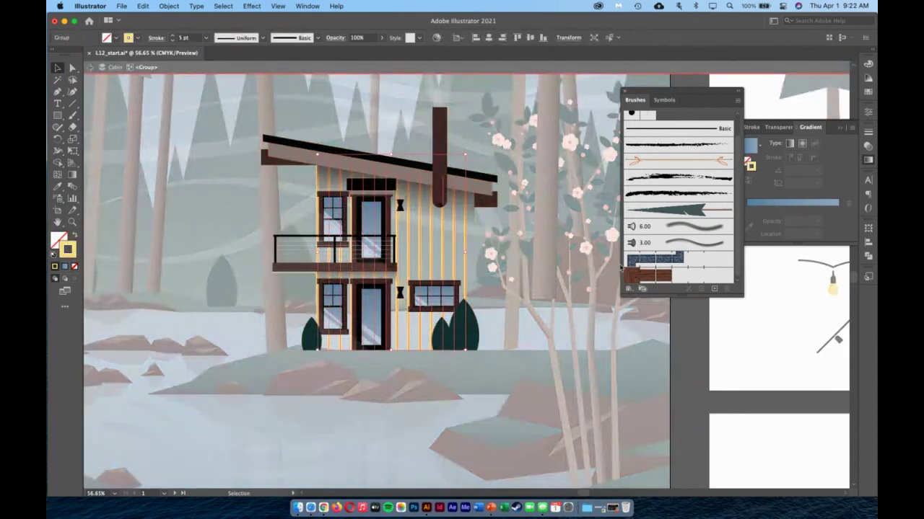
{"action": "left_click", "coordinate": [662, 275]}
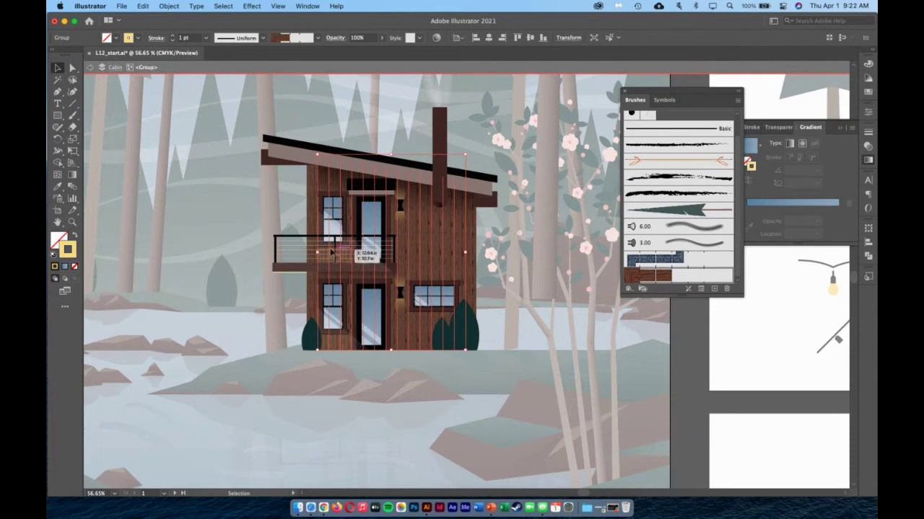
Step: Select objects with the same appearance as the cabin siding, and leave isolation mode with nothing selected
{"action": "left_click", "coordinate": [220, 6]}
{"action": "mouse_move", "coordinate": [237, 108]}
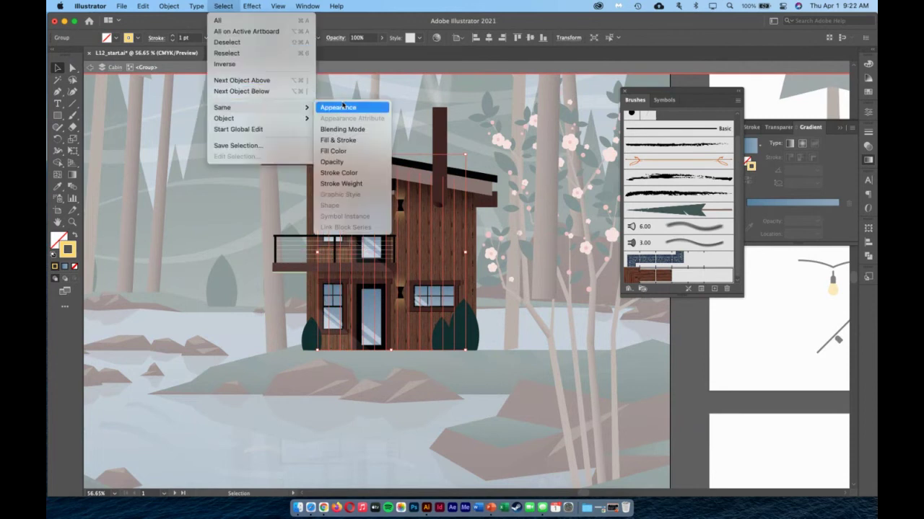
{"action": "left_click", "coordinate": [342, 108]}
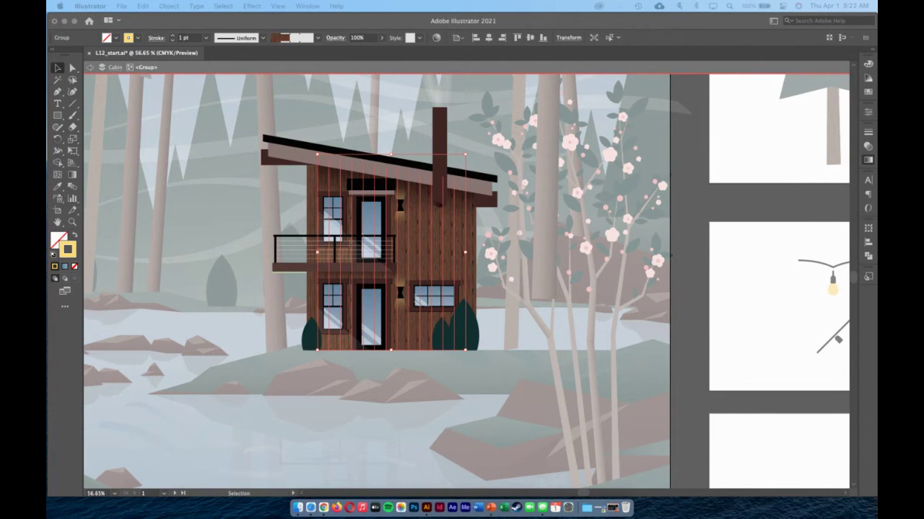
{"action": "left_click", "coordinate": [557, 288]}
{"action": "double_click", "coordinate": [556, 287]}
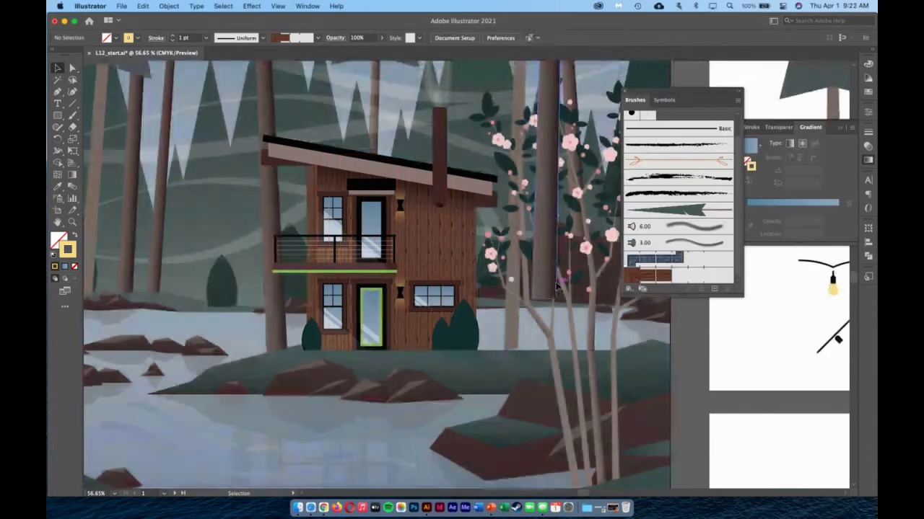
Step: Start a new pattern brush from the hanging light bulb artwork on the neighbouring artboard
{"action": "scroll", "coordinate": [785, 319], "scroll_direction": "right", "scroll_amount": 3}
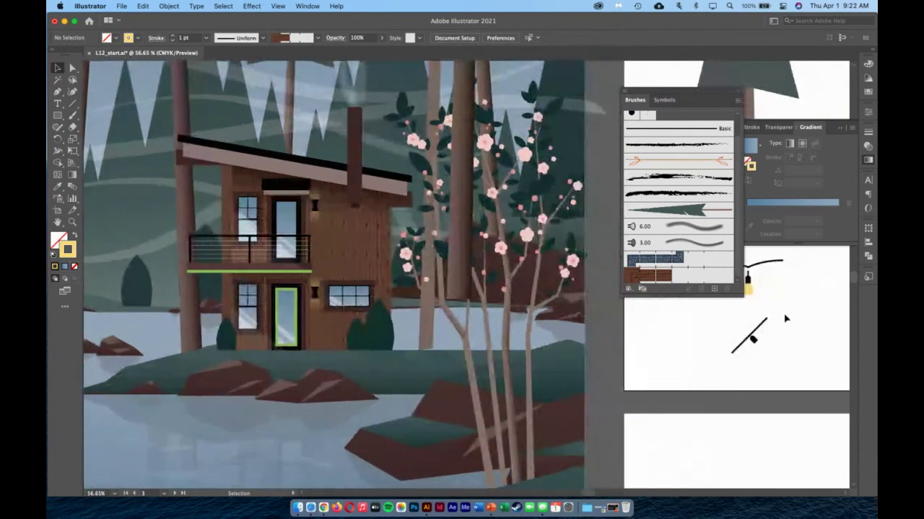
{"action": "mouse_move", "coordinate": [664, 100]}
{"action": "left_mouse_down"}
{"action": "mouse_move", "coordinate": [616, 82]}
{"action": "mouse_move", "coordinate": [613, 71]}
{"action": "left_mouse_up"}
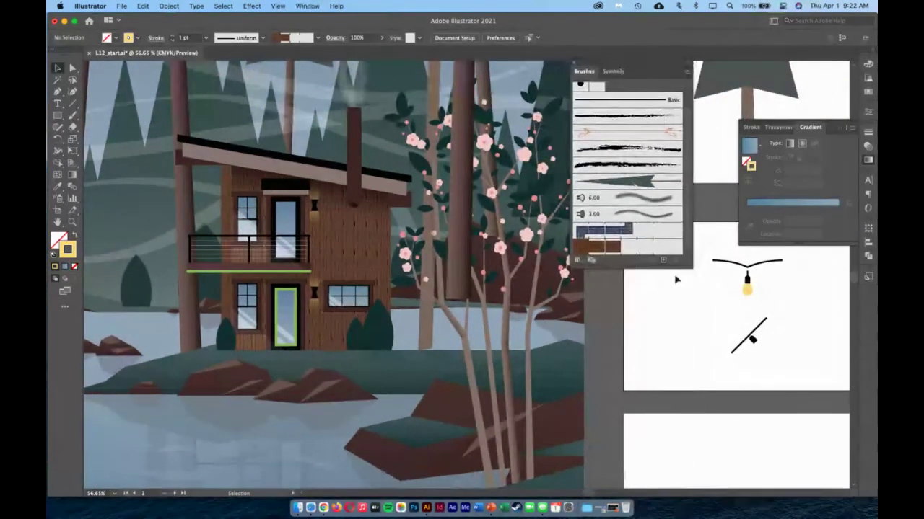
{"action": "left_click", "coordinate": [724, 264]}
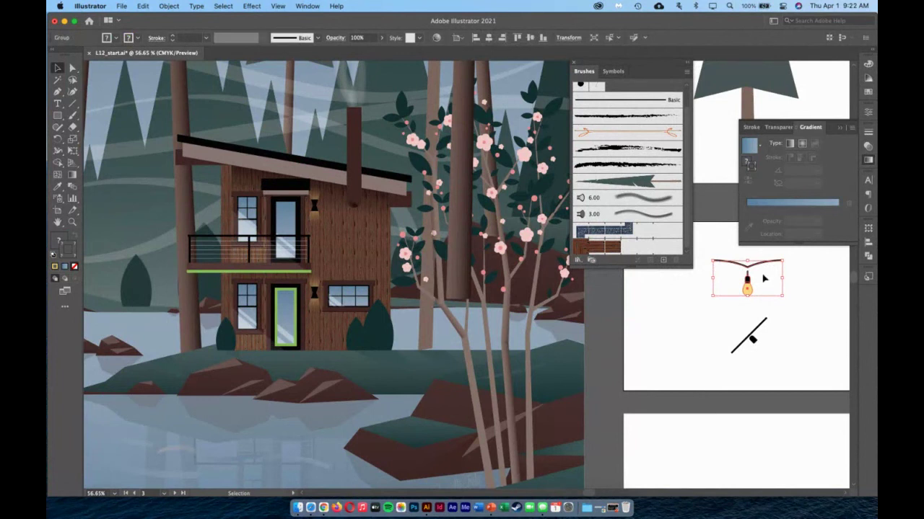
{"action": "left_click", "coordinate": [663, 261]}
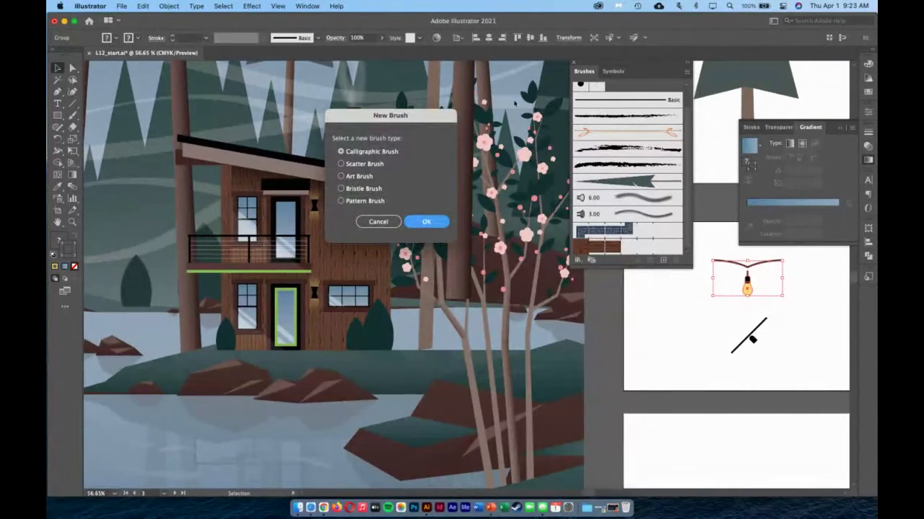
{"action": "left_click", "coordinate": [367, 202]}
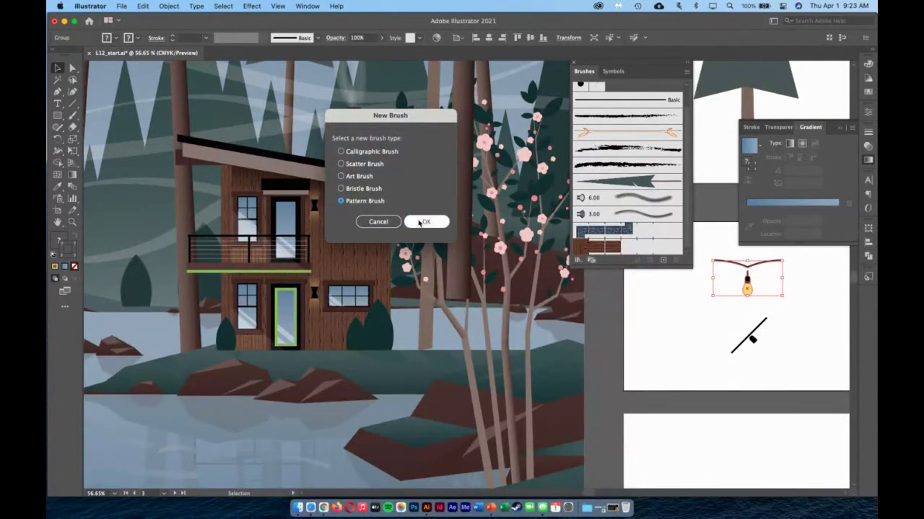
{"action": "left_click", "coordinate": [422, 221]}
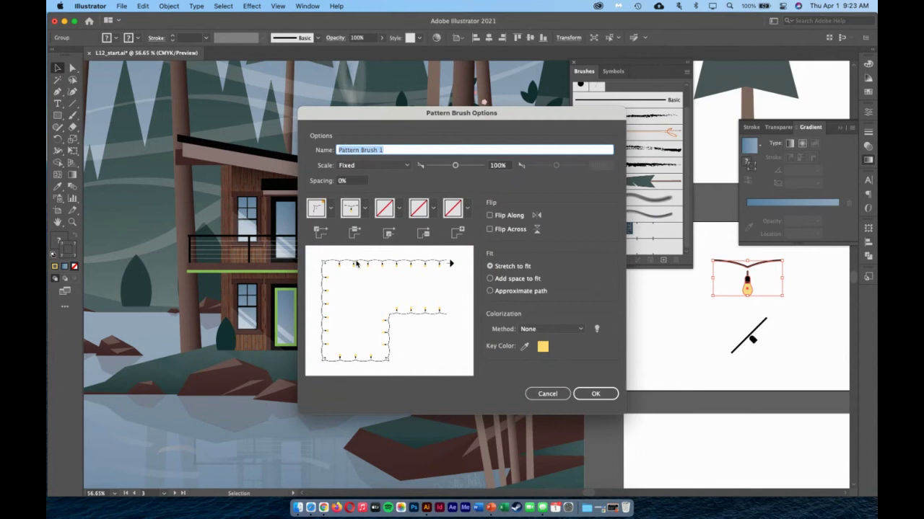
Step: Set the new pattern brush's outer corner tile to Auto-Overlap and create the brush
{"action": "left_click", "coordinate": [331, 209]}
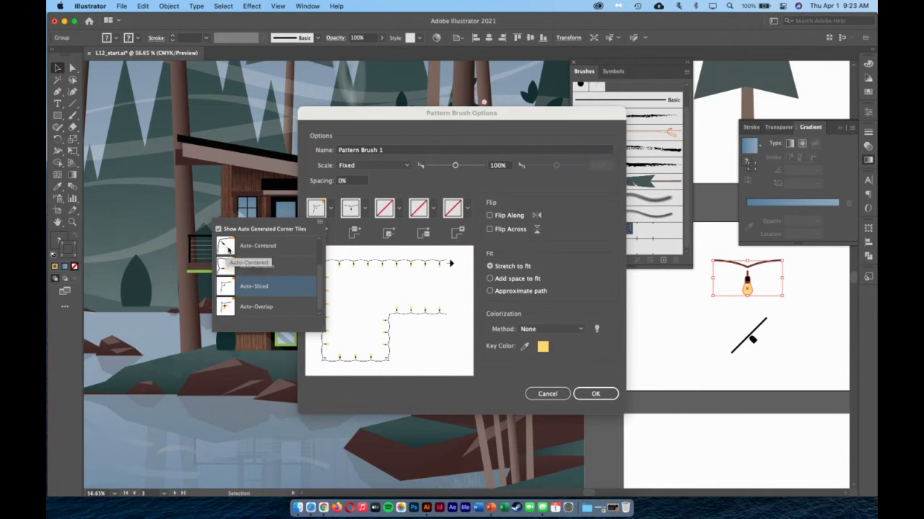
{"action": "left_click", "coordinate": [226, 308]}
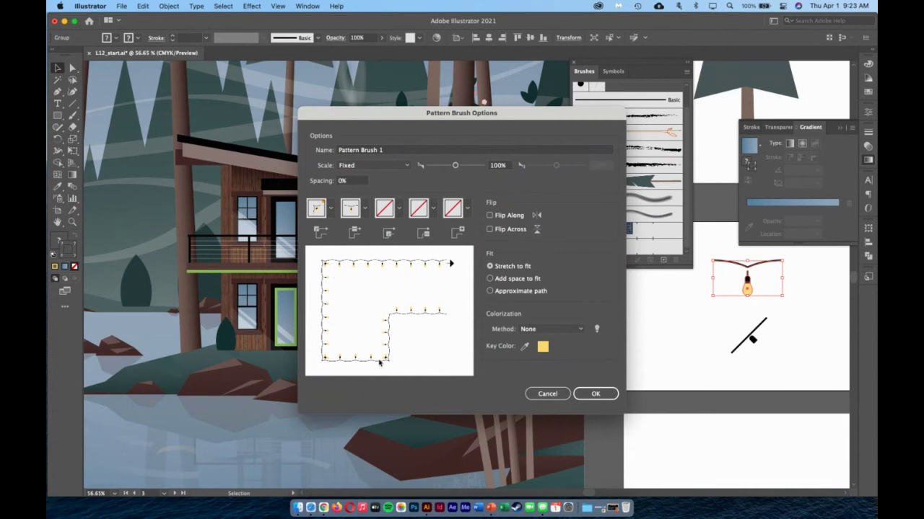
{"action": "left_click", "coordinate": [595, 394]}
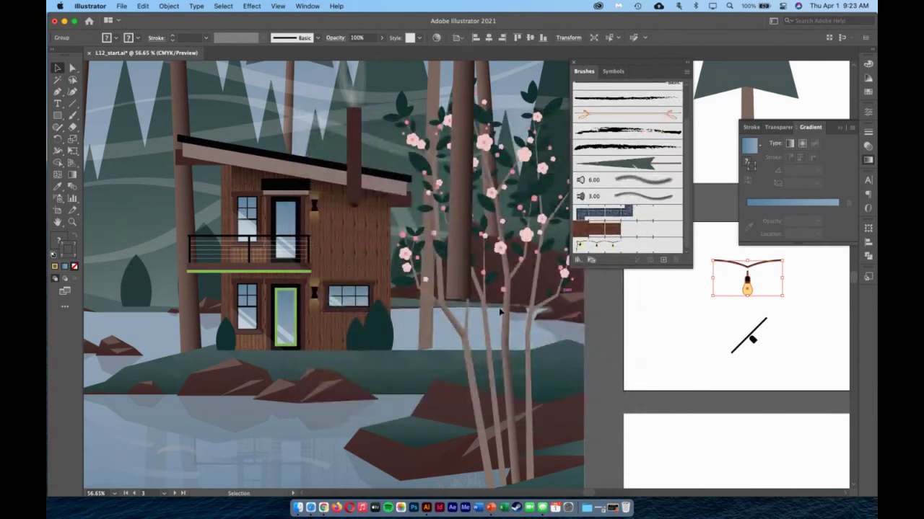
Step: Apply the light bulb pattern brush to the green line under the balcony with a 0.25 pt stroke, and deselect it
{"action": "left_click", "coordinate": [265, 273]}
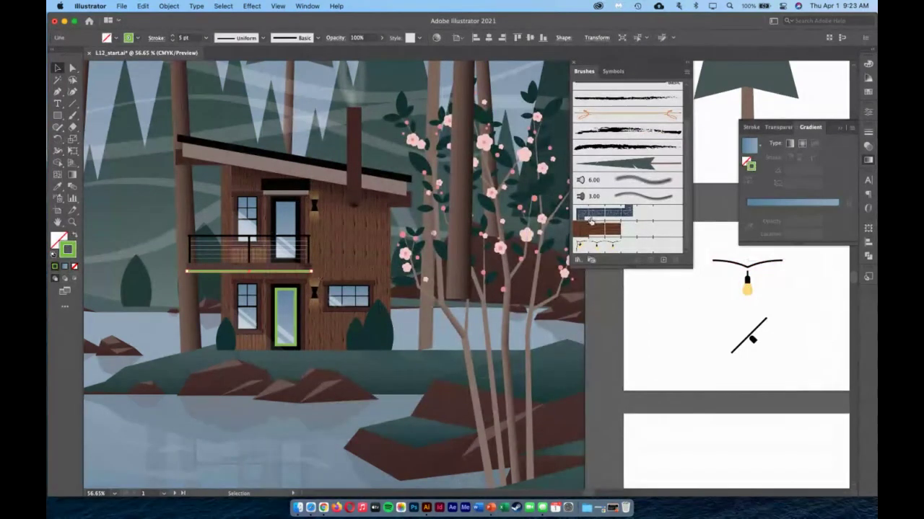
{"action": "left_click", "coordinate": [591, 245]}
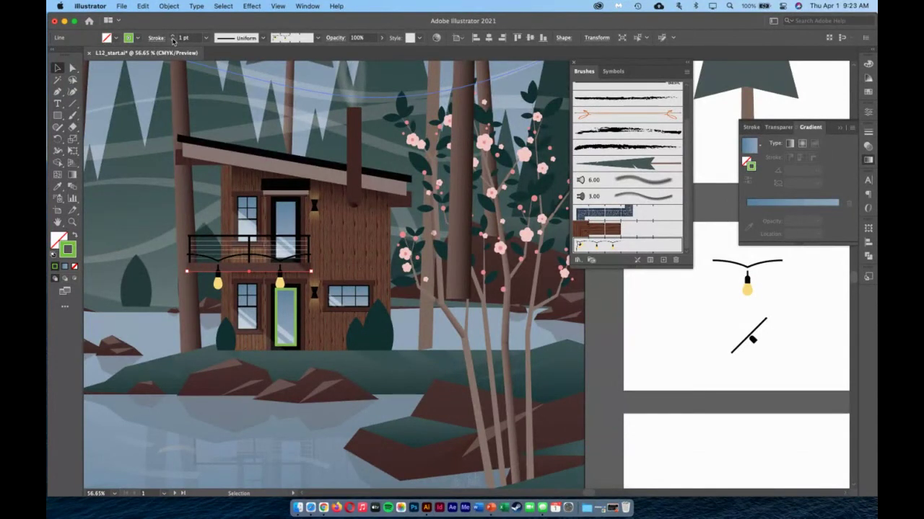
{"action": "left_click", "coordinate": [173, 37]}
{"action": "left_click", "coordinate": [172, 36]}
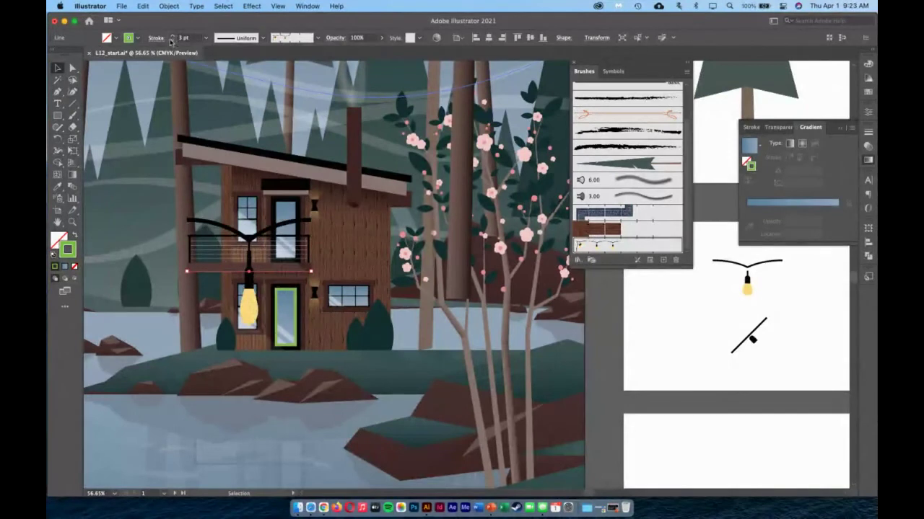
{"action": "left_click", "coordinate": [173, 41]}
{"action": "left_click", "coordinate": [174, 41]}
{"action": "left_click", "coordinate": [173, 41]}
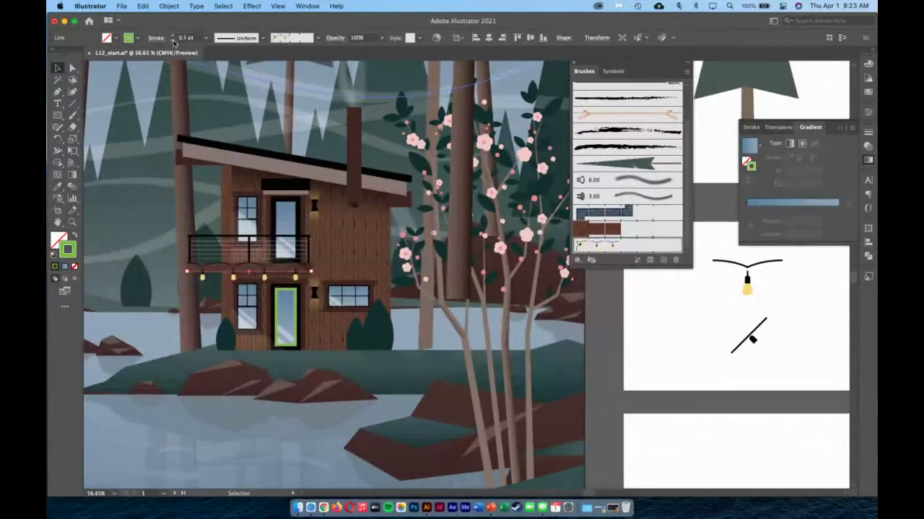
{"action": "left_click", "coordinate": [173, 41]}
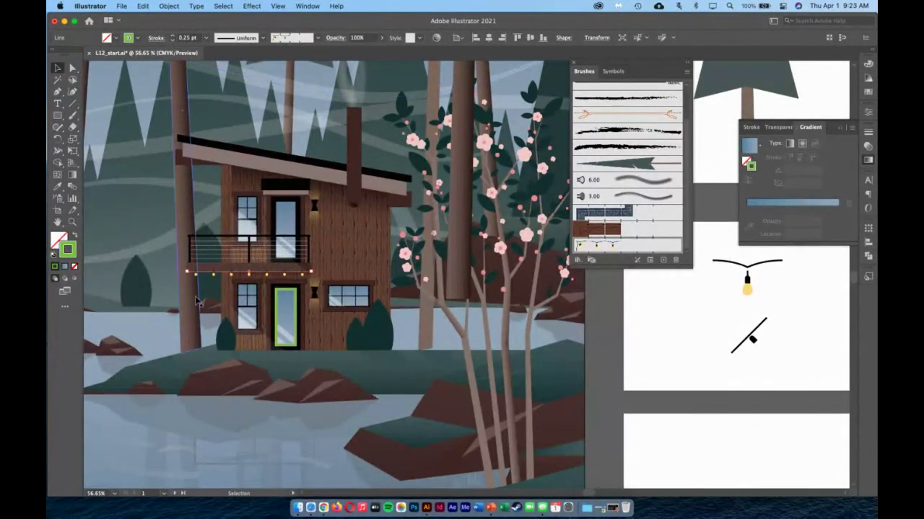
{"action": "left_click", "coordinate": [163, 271]}
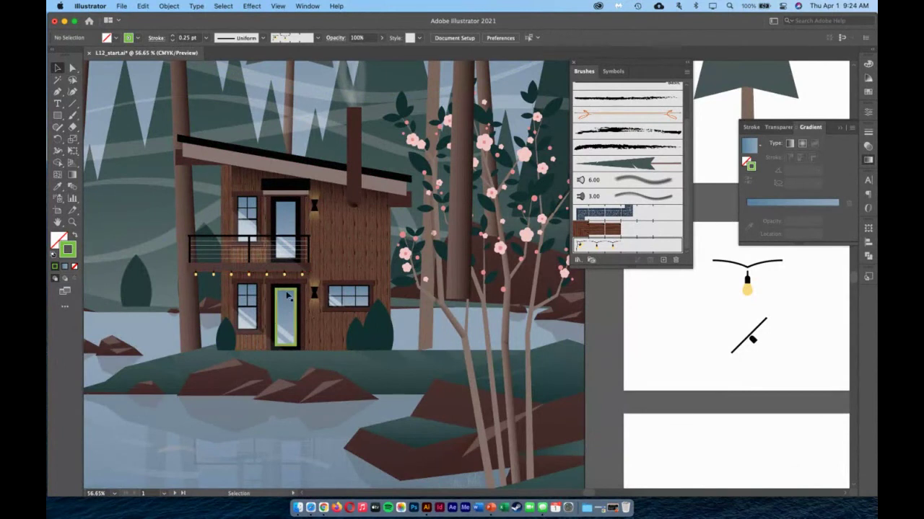
Step: Apply the light bulb pattern brush to the green rectangle around the lower door with a 0.25 pt stroke, and deselect it
{"action": "left_click", "coordinate": [287, 293]}
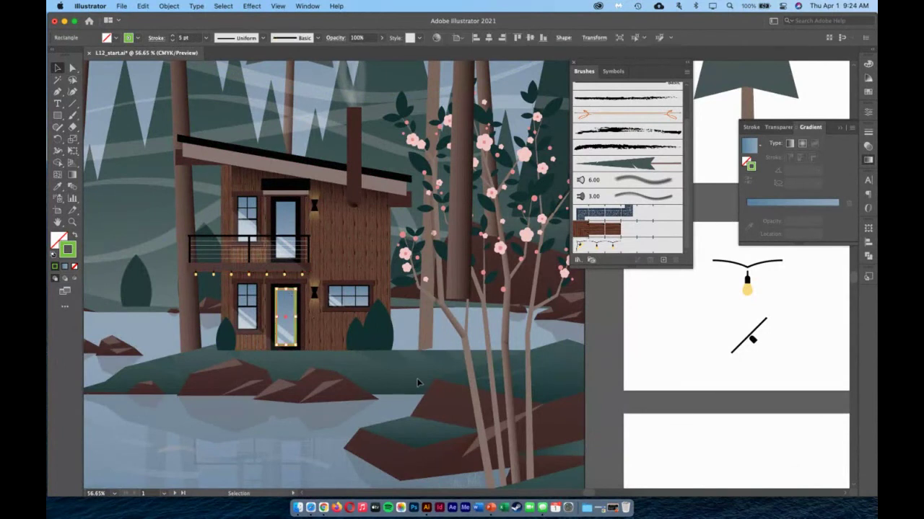
{"action": "left_click", "coordinate": [622, 247]}
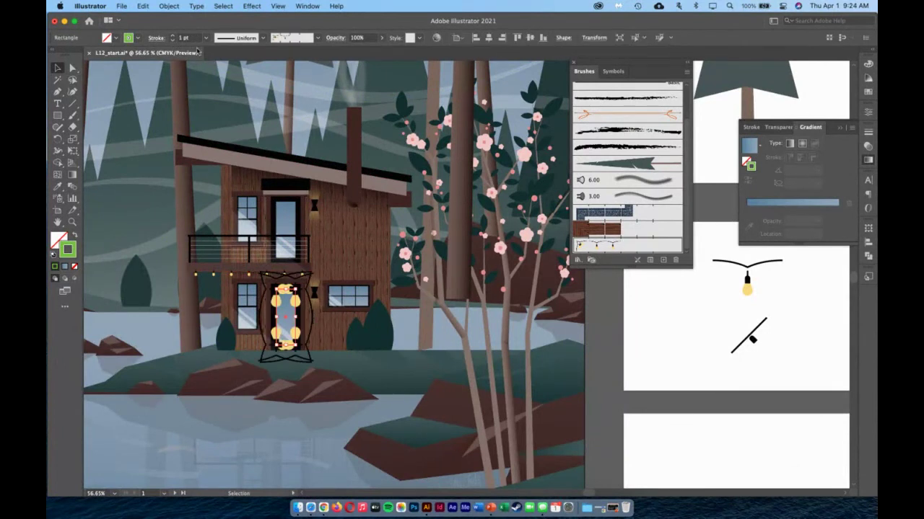
{"action": "left_click", "coordinate": [173, 40]}
{"action": "left_click", "coordinate": [173, 40]}
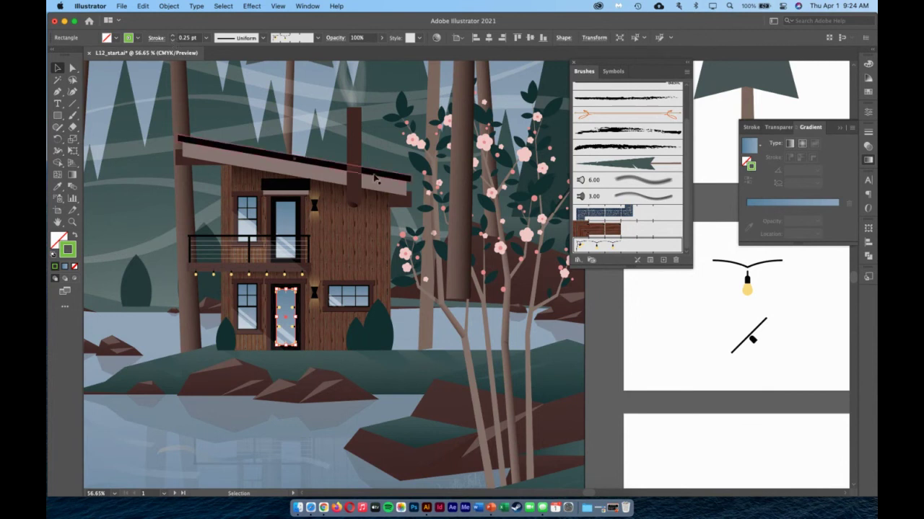
{"action": "left_click", "coordinate": [148, 157]}
{"action": "left_click", "coordinate": [138, 209]}
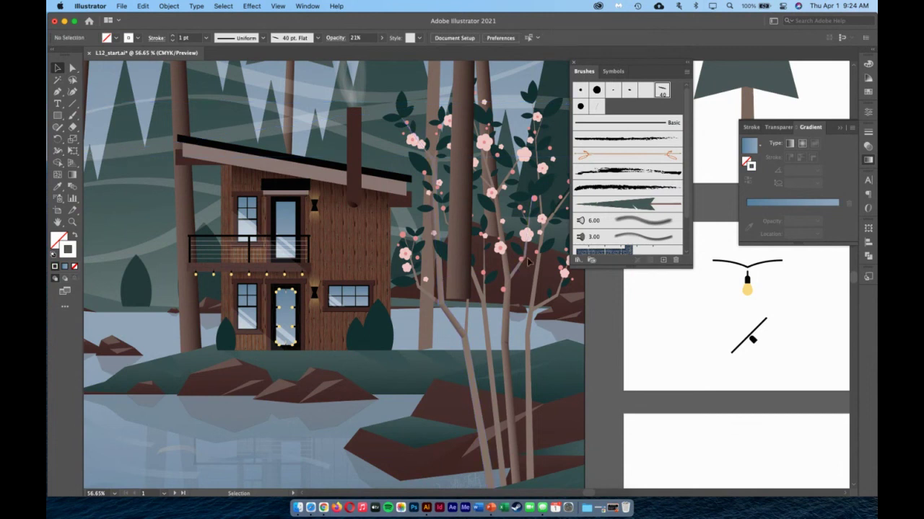
Step: Bring the flowering tree group to the front of the artwork
{"action": "left_click", "coordinate": [508, 244]}
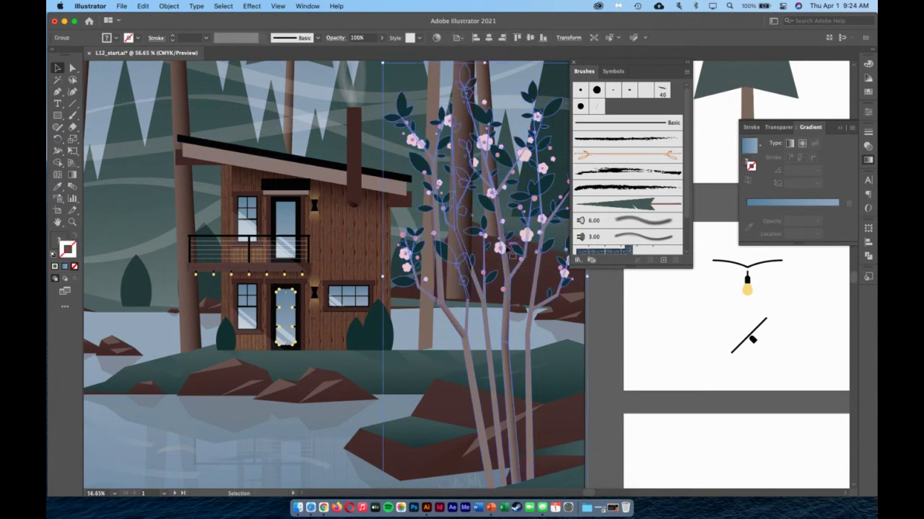
{"action": "right_click", "coordinate": [504, 237]}
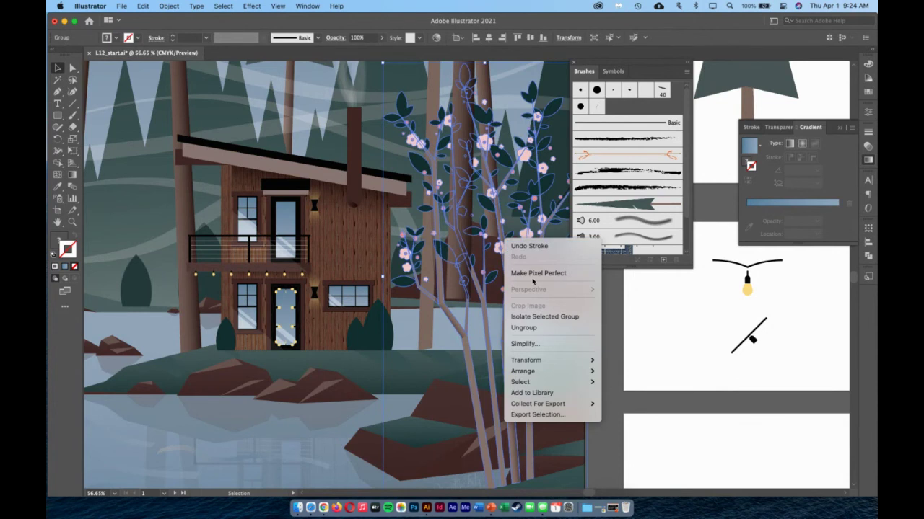
{"action": "mouse_move", "coordinate": [548, 372]}
{"action": "left_click", "coordinate": [624, 372]}
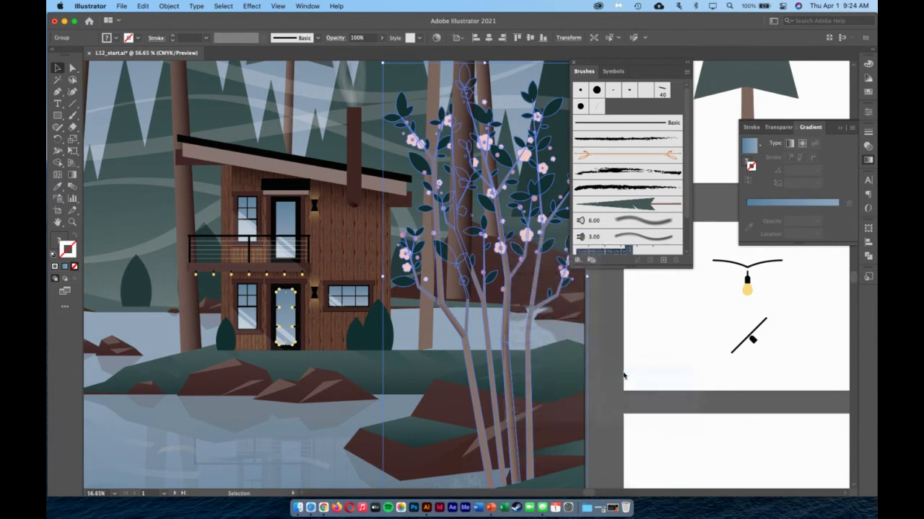
{"action": "scroll", "coordinate": [497, 272], "scroll_direction": "right", "scroll_amount": 5}
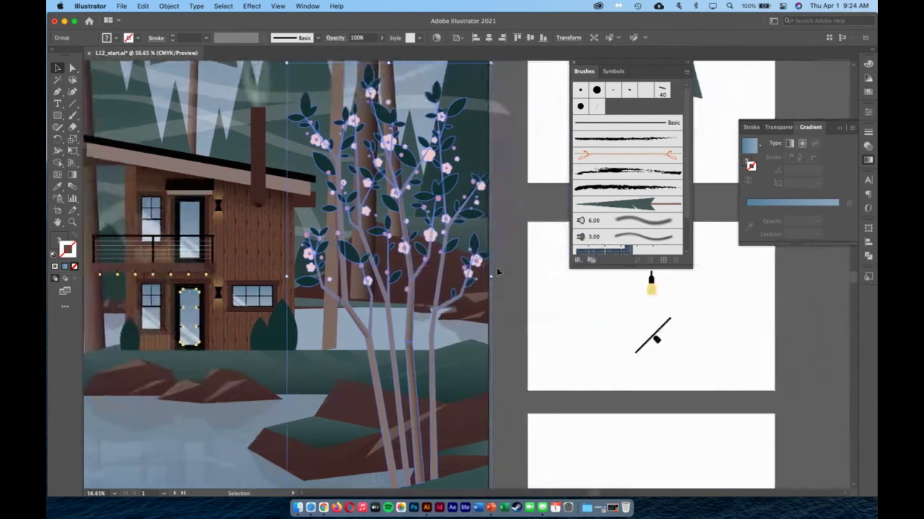
Step: Deselect the flowering tree and set the Blob Brush tool to a pinkish-red swatch stroke at 2 pt
{"action": "left_click", "coordinate": [498, 267]}
{"action": "scroll", "coordinate": [497, 268], "scroll_direction": "up", "scroll_amount": 3}
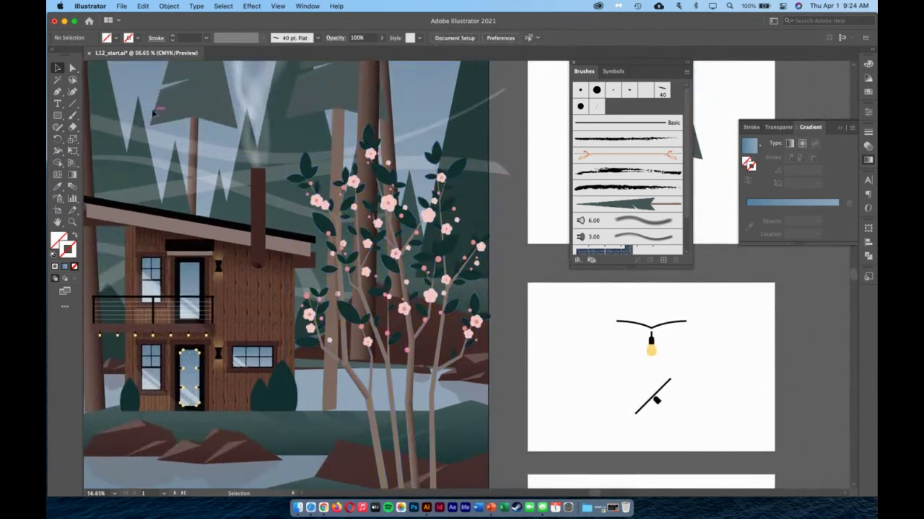
{"action": "left_click", "coordinate": [73, 115]}
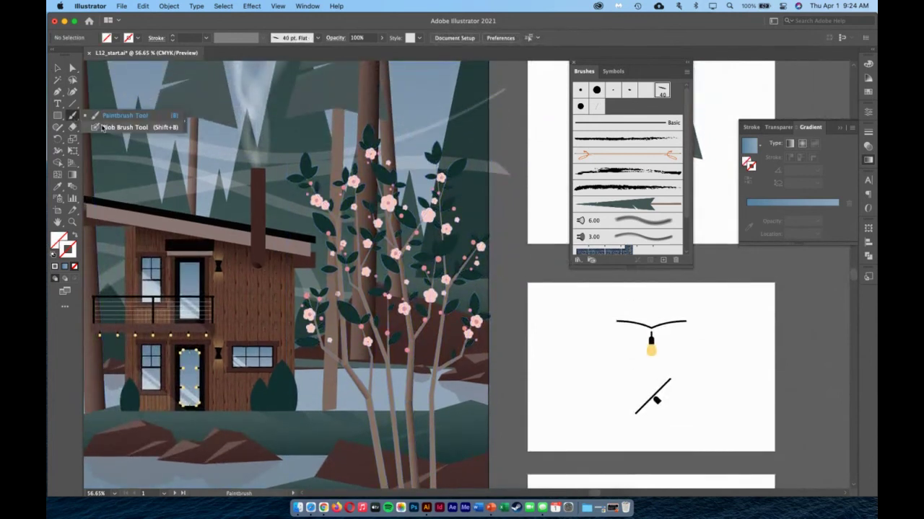
{"action": "left_click", "coordinate": [103, 128]}
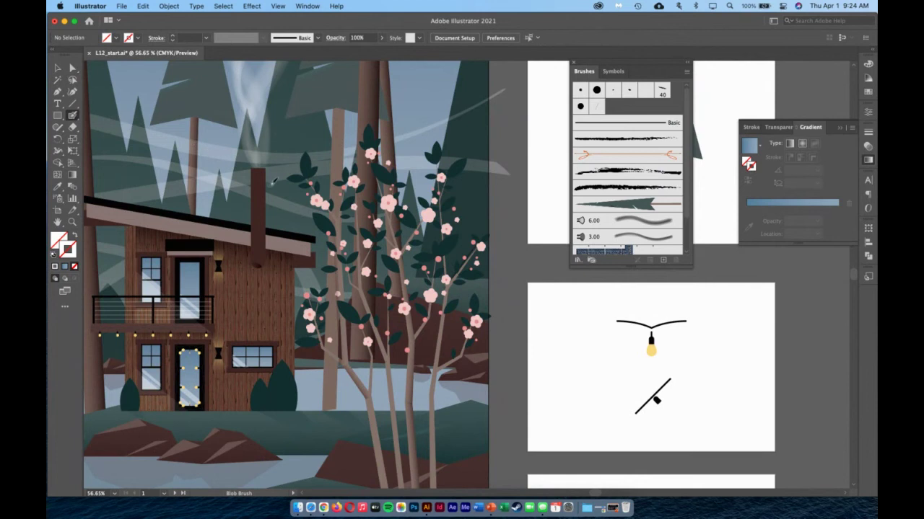
{"action": "left_click", "coordinate": [139, 38]}
{"action": "left_click", "coordinate": [86, 61]}
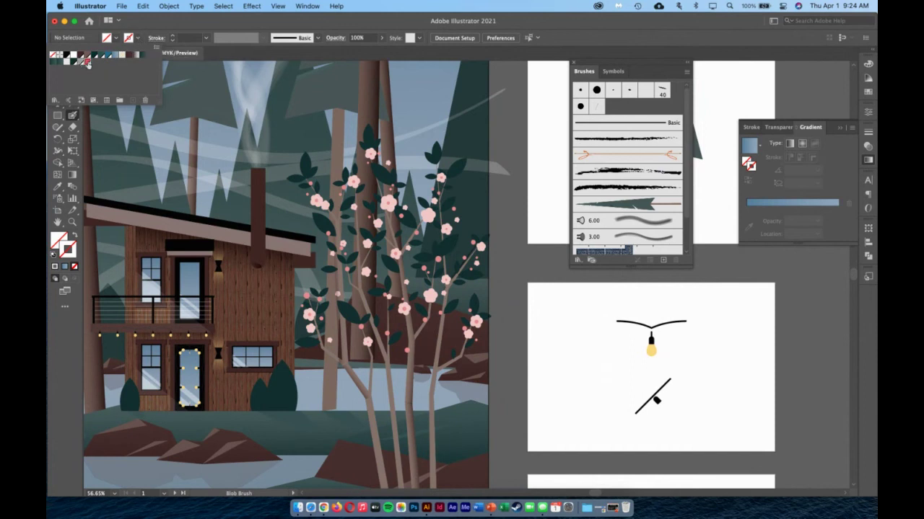
{"action": "left_click", "coordinate": [198, 28]}
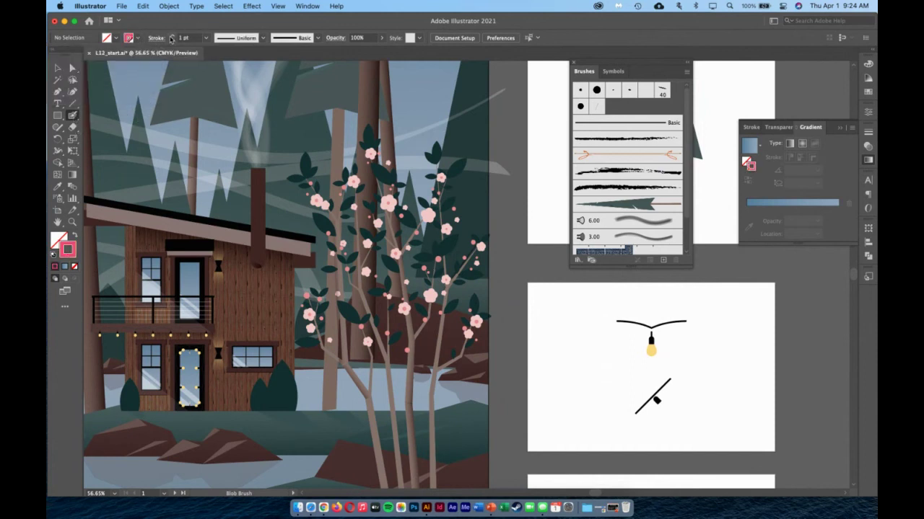
{"action": "left_click", "coordinate": [172, 35]}
Step: Paint a trial flower blob in the empty area beside the standalone pine tree
{"action": "scroll", "coordinate": [478, 231], "scroll_direction": "right", "scroll_amount": 5}
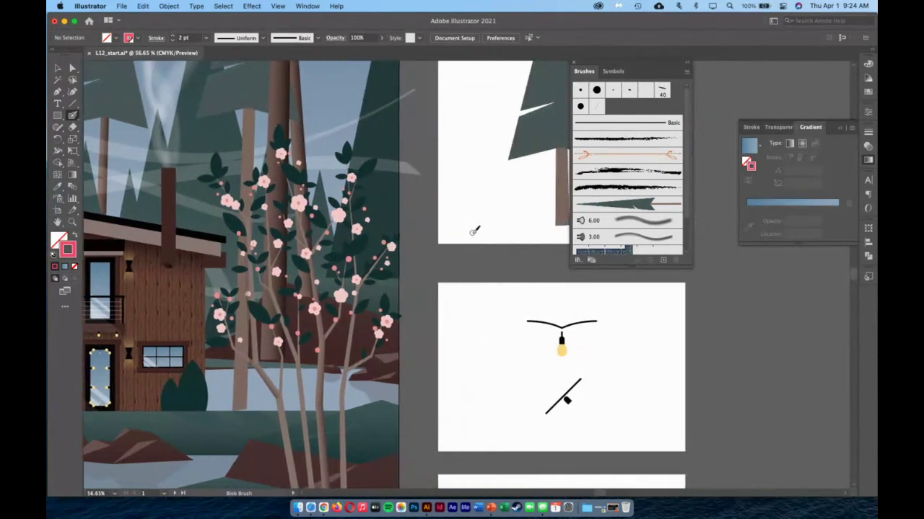
{"action": "scroll", "coordinate": [476, 230], "scroll_direction": "up", "scroll_amount": 2}
{"action": "mouse_move", "coordinate": [459, 179]}
{"action": "left_mouse_down"}
{"action": "mouse_move", "coordinate": [449, 187]}
{"action": "mouse_move", "coordinate": [466, 190]}
{"action": "mouse_move", "coordinate": [468, 178]}
{"action": "left_mouse_up"}
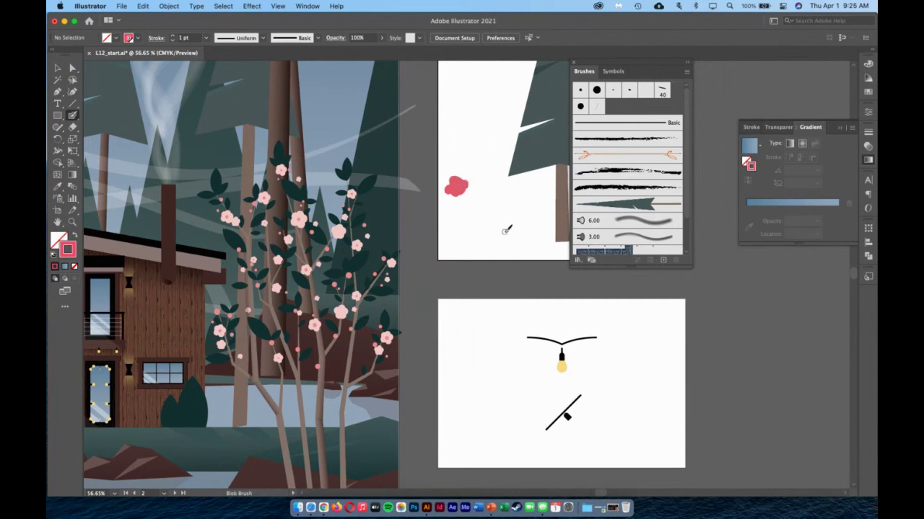
Step: Paint a second five-petal flower with the Blob Brush tool below the first blob
{"action": "left_click", "coordinate": [72, 222]}
{"action": "left_click_drag", "start_coordinate": [450, 175], "coordinate": [495, 219]}
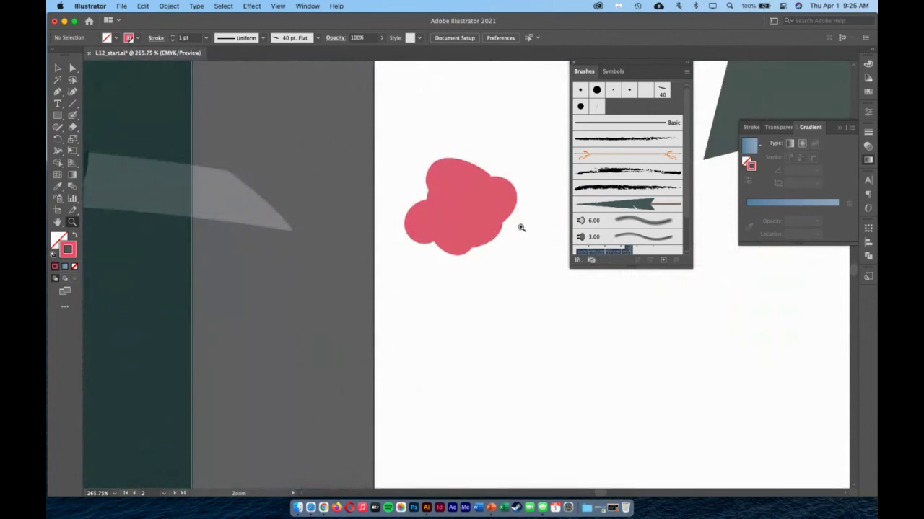
{"action": "left_click", "coordinate": [73, 115]}
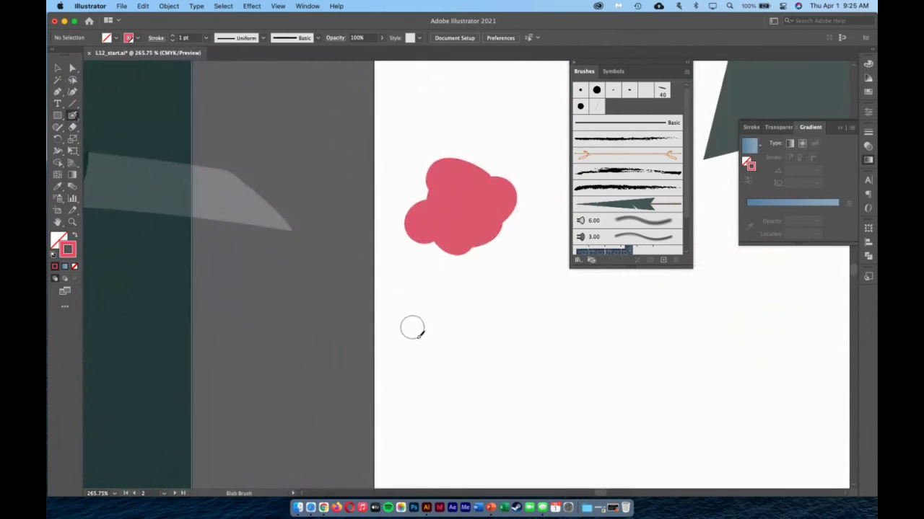
{"action": "mouse_move", "coordinate": [460, 313]}
{"action": "left_mouse_down"}
{"action": "mouse_move", "coordinate": [450, 315]}
{"action": "mouse_move", "coordinate": [451, 332]}
{"action": "mouse_move", "coordinate": [425, 334]}
{"action": "mouse_move", "coordinate": [443, 342]}
{"action": "mouse_move", "coordinate": [455, 371]}
{"action": "mouse_move", "coordinate": [459, 352]}
{"action": "mouse_move", "coordinate": [481, 362]}
{"action": "mouse_move", "coordinate": [459, 348]}
{"action": "mouse_move", "coordinate": [487, 333]}
{"action": "mouse_move", "coordinate": [469, 321]}
{"action": "left_mouse_up"}
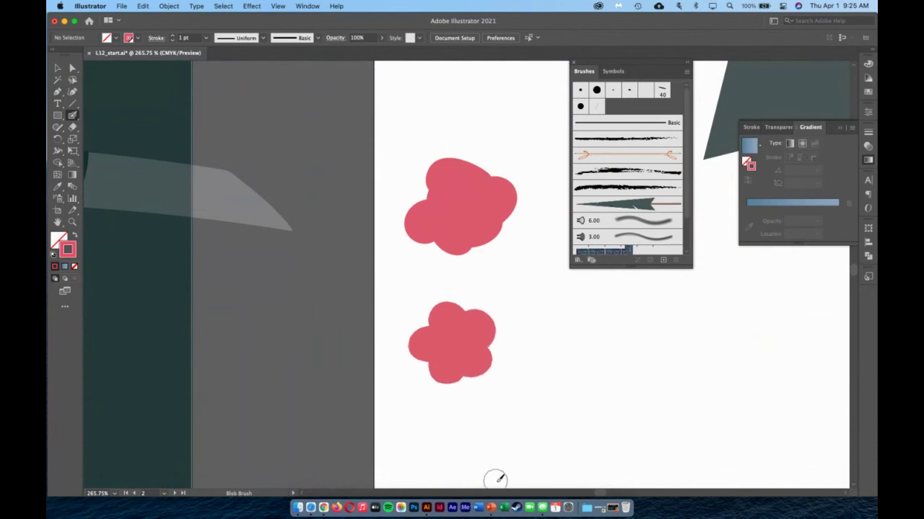
Step: Delete the first flower blob and move the five-petal flower up toward its place
{"action": "left_click", "coordinate": [57, 68]}
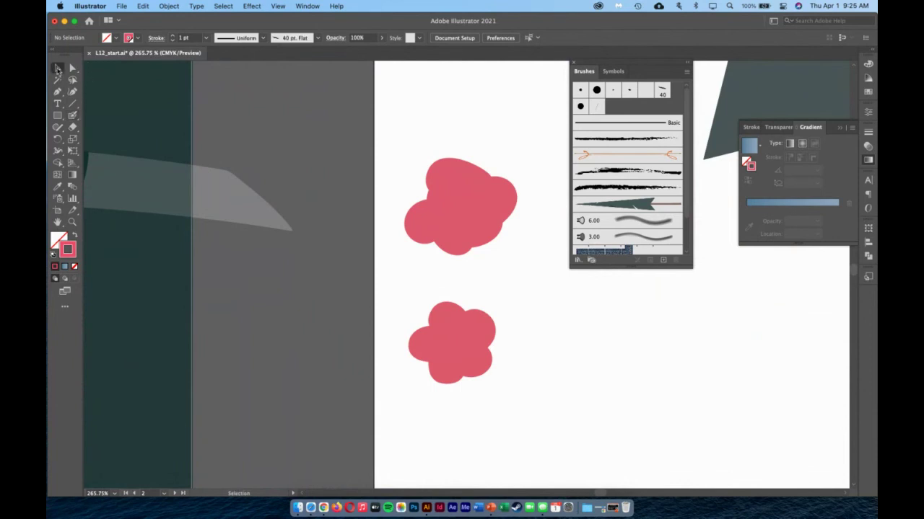
{"action": "left_click", "coordinate": [473, 192]}
{"action": "key", "text": "Delete"}
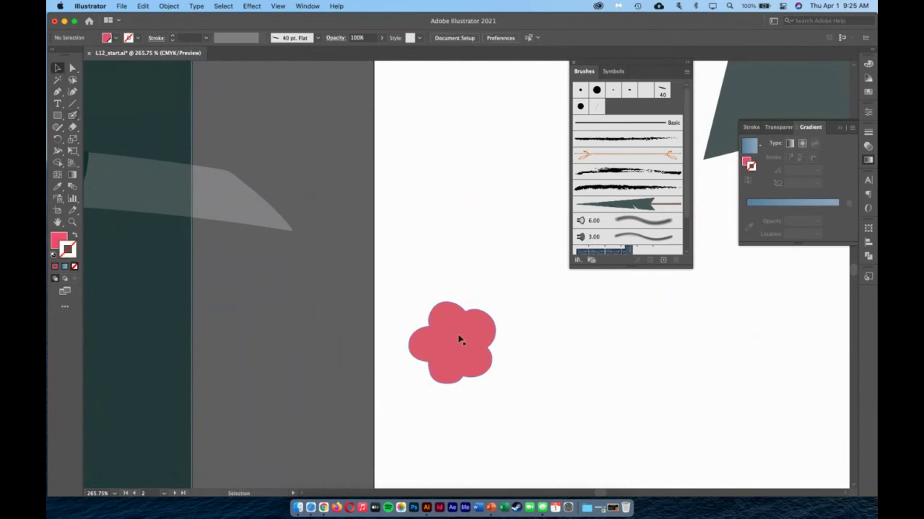
{"action": "left_click_drag", "start_coordinate": [458, 336], "coordinate": [457, 268]}
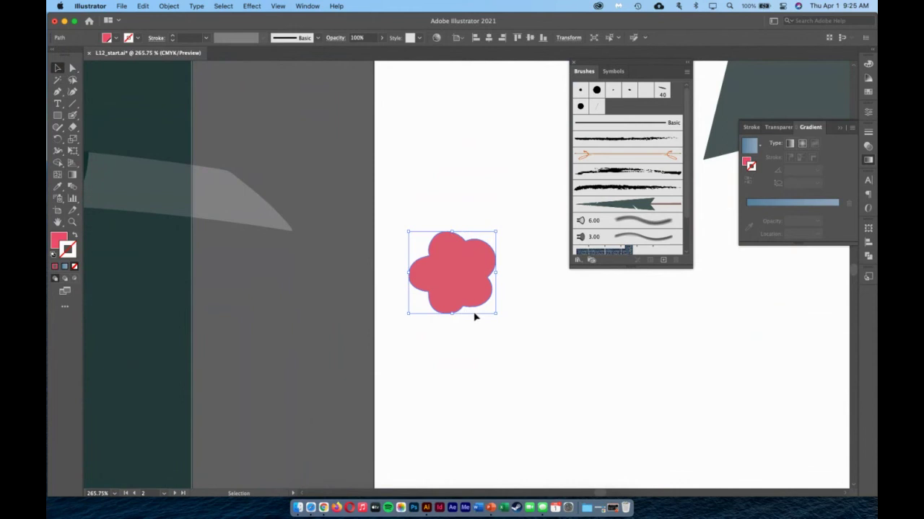
Step: Set the Eraser size to 6 pt, erase a round hole in the flower's center, and deselect the flower
{"action": "left_click", "coordinate": [72, 127]}
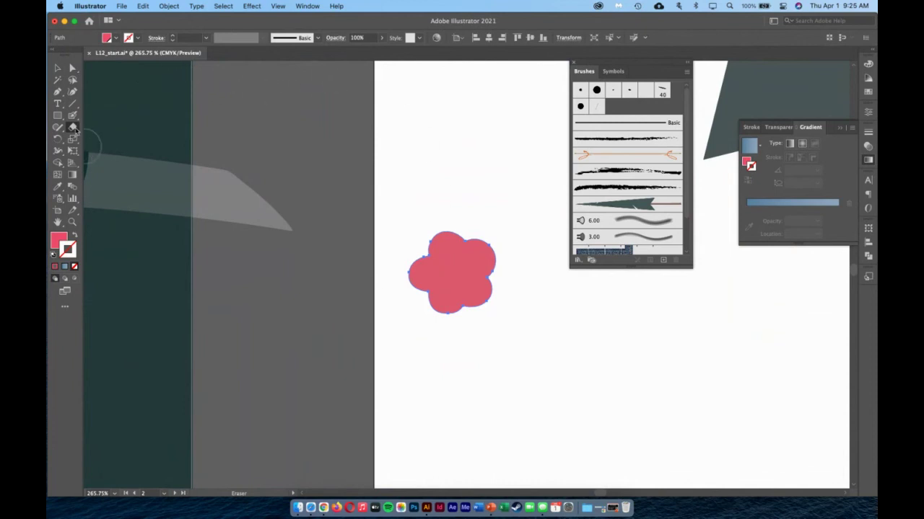
{"action": "double_click", "coordinate": [73, 128]}
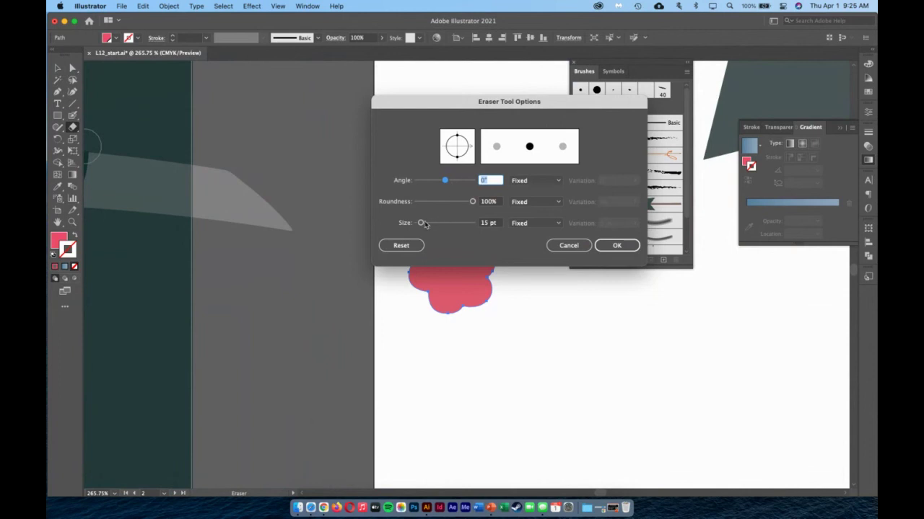
{"action": "left_click_drag", "start_coordinate": [420, 223], "coordinate": [417, 225]}
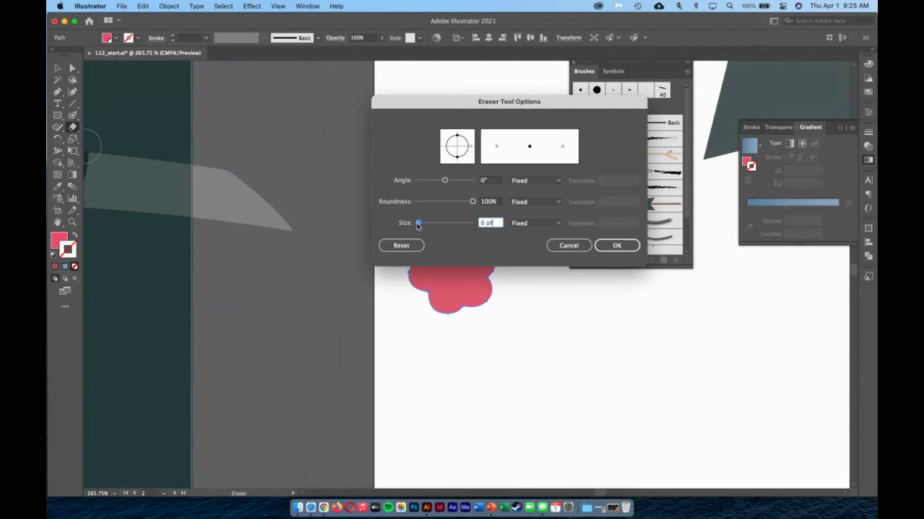
{"action": "left_click", "coordinate": [609, 248]}
{"action": "left_click", "coordinate": [454, 272]}
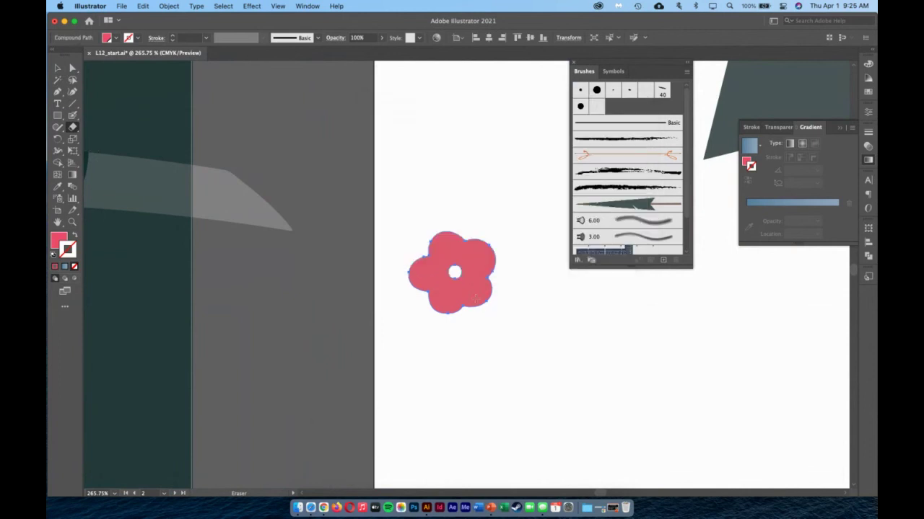
{"action": "left_click", "coordinate": [57, 68]}
{"action": "left_click", "coordinate": [330, 137]}
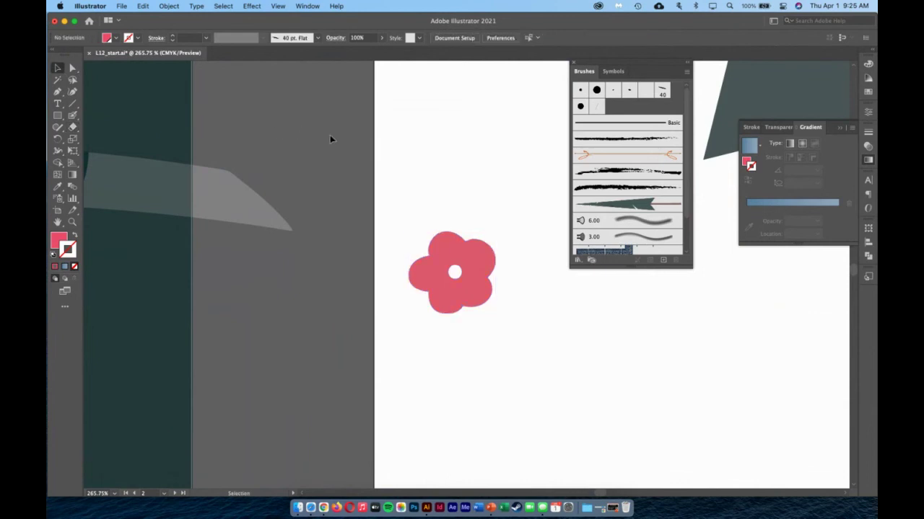
Step: Move the pinkish-red flower onto the flowering tree, near the tip of its rightmost tall branch
{"action": "scroll", "coordinate": [331, 136], "scroll_direction": "down", "scroll_amount": 2}
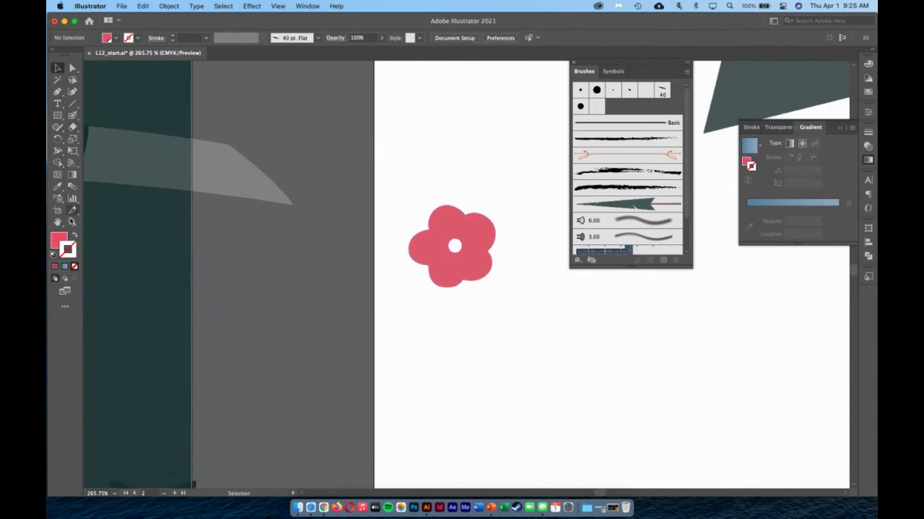
{"action": "left_click", "coordinate": [72, 222]}
{"action": "left_click_drag", "start_coordinate": [233, 210], "coordinate": [106, 194]}
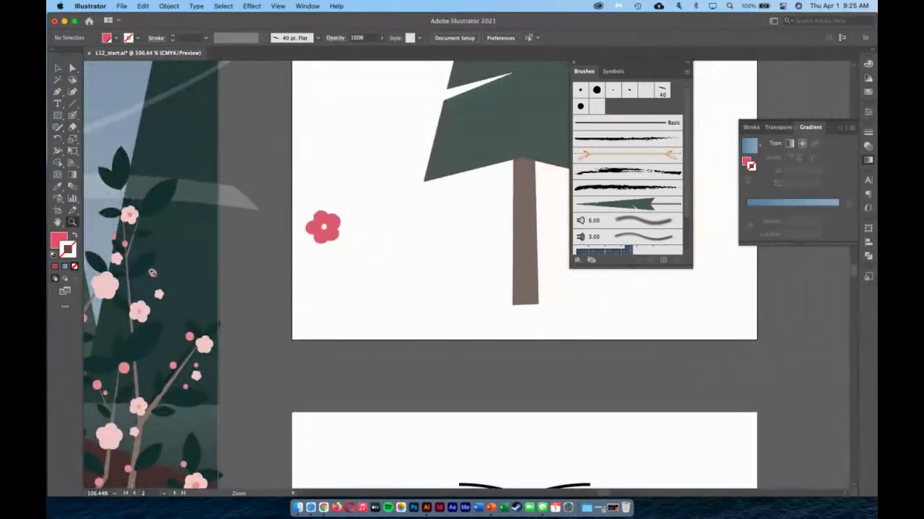
{"action": "left_click", "coordinate": [58, 68]}
{"action": "left_click_drag", "start_coordinate": [334, 236], "coordinate": [154, 227]}
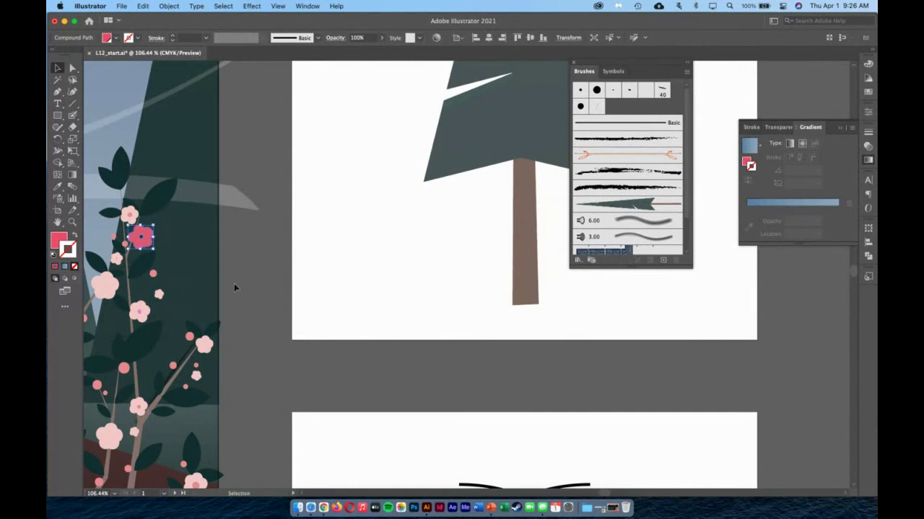
Step: Place three copies of the pinkish-red flower among the tree's branches, and deselect the artwork
{"action": "scroll", "coordinate": [233, 288], "scroll_direction": "down", "scroll_amount": 3}
{"action": "scroll", "coordinate": [234, 288], "scroll_direction": "left", "scroll_amount": 2}
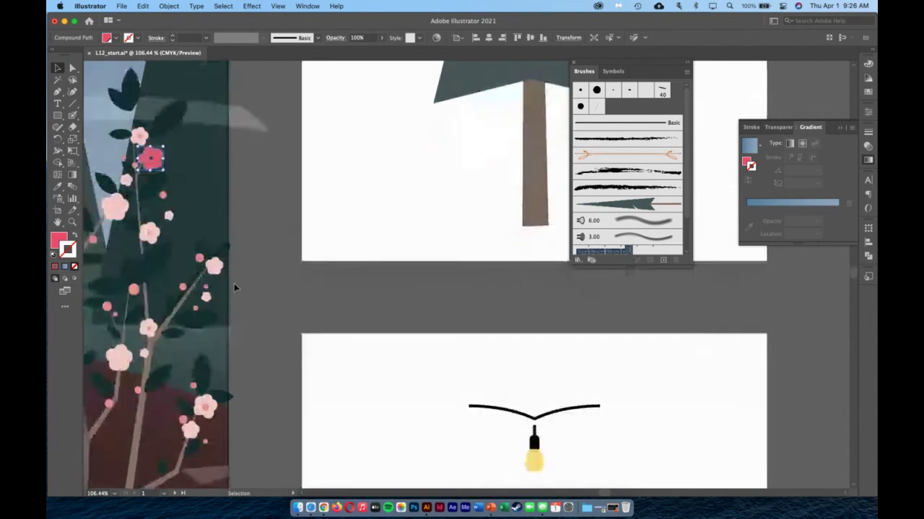
{"action": "scroll", "coordinate": [226, 261], "scroll_direction": "up", "scroll_amount": 2}
{"action": "scroll", "coordinate": [226, 262], "scroll_direction": "left", "scroll_amount": 2}
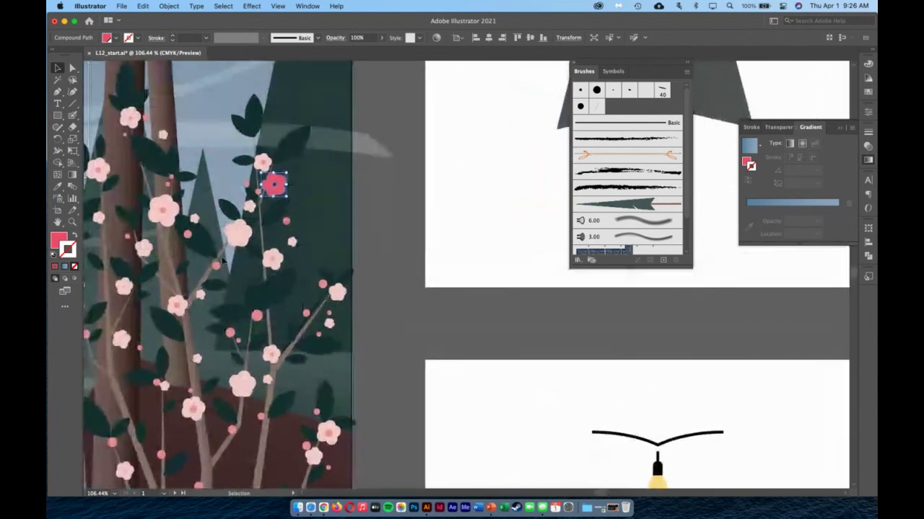
{"action": "left_click_drag", "start_coordinate": [283, 191], "coordinate": [111, 331]}
{"action": "scroll", "coordinate": [143, 331], "scroll_direction": "left", "scroll_amount": 5}
{"action": "scroll", "coordinate": [144, 331], "scroll_direction": "left", "scroll_amount": 1}
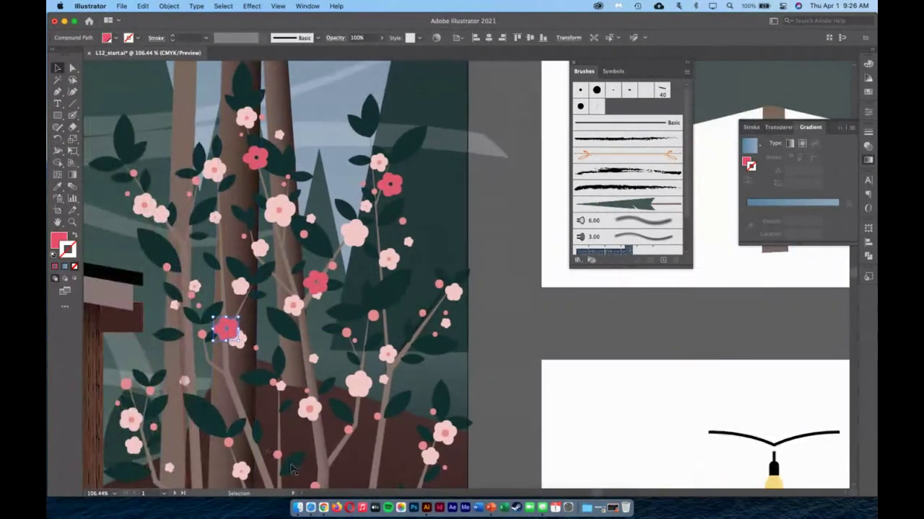
{"action": "double_click", "coordinate": [58, 222]}
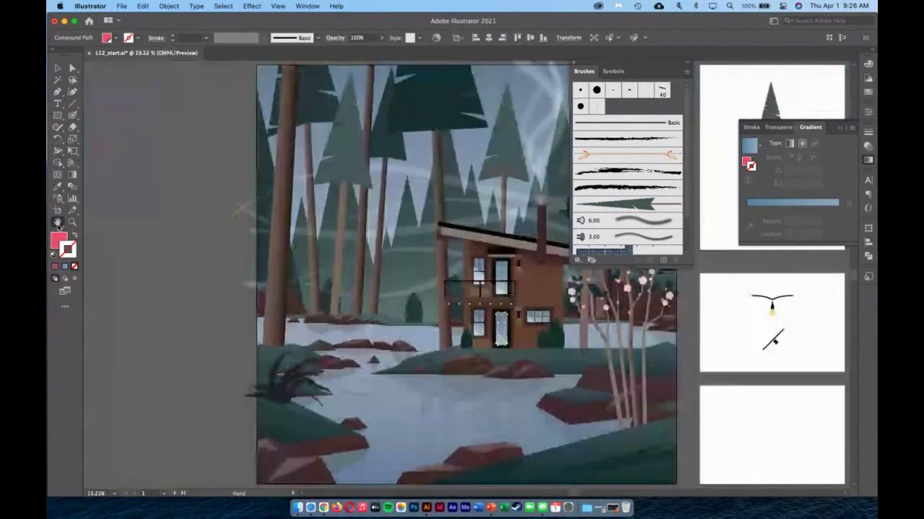
{"action": "scroll", "coordinate": [433, 292], "scroll_direction": "right", "scroll_amount": 5}
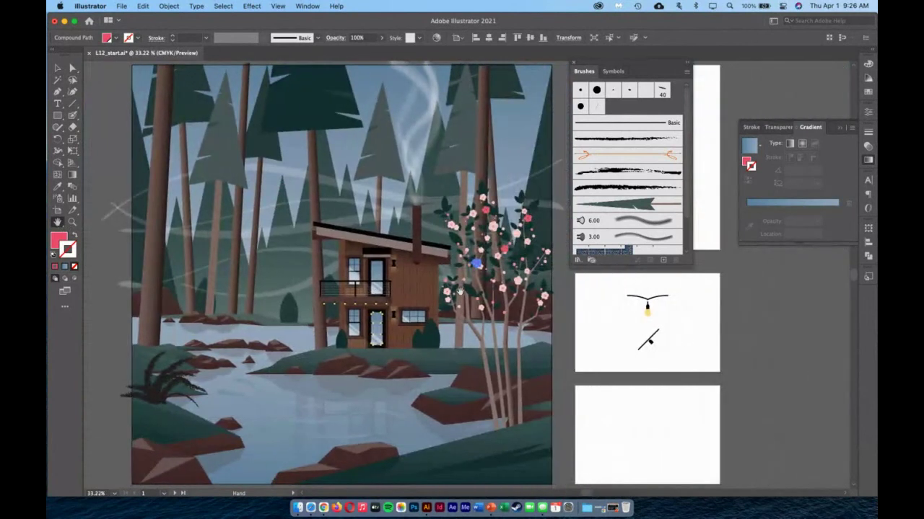
{"action": "left_click", "coordinate": [57, 68]}
{"action": "left_click", "coordinate": [210, 265]}
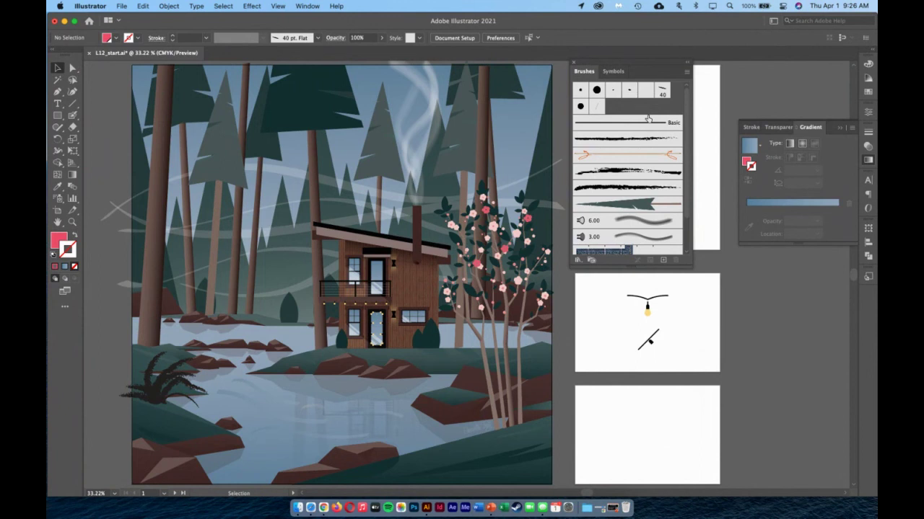
Step: Save the artwork to the Desktop as an Adobe PDF, named with the author's surname followed by "_l12"
{"action": "left_click", "coordinate": [121, 6]}
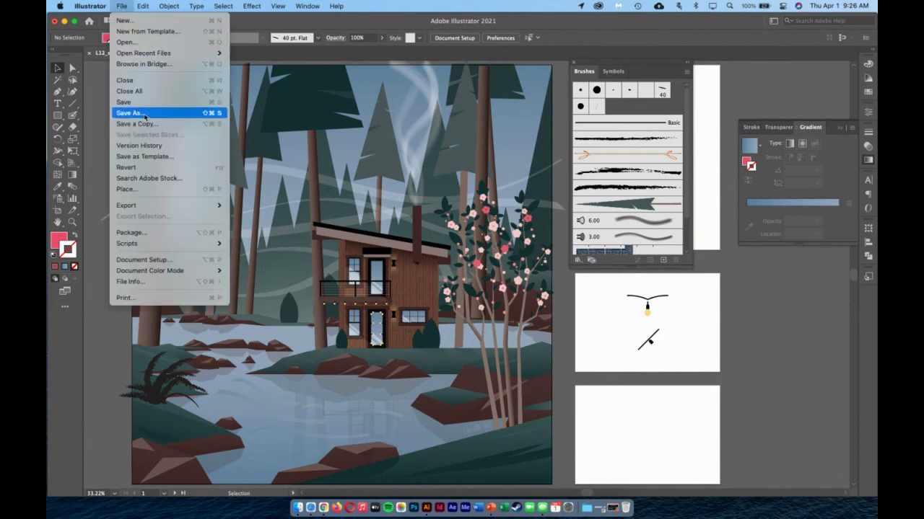
{"action": "left_click", "coordinate": [202, 114]}
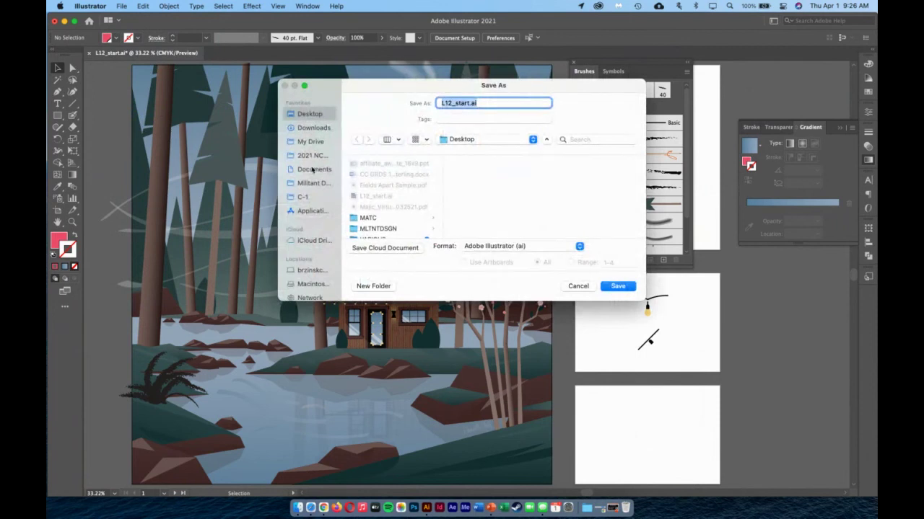
{"action": "left_click", "coordinate": [472, 249]}
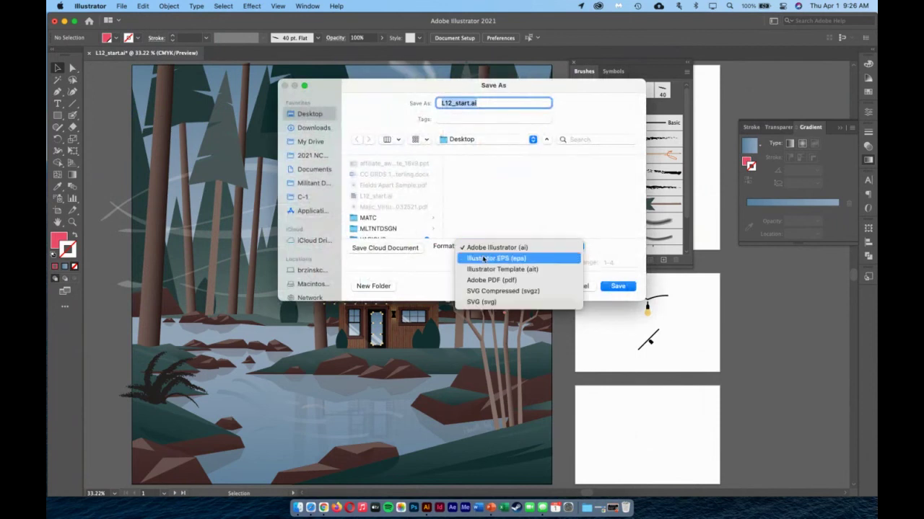
{"action": "left_click", "coordinate": [511, 285]}
{"action": "type", "text": "brzinski"}
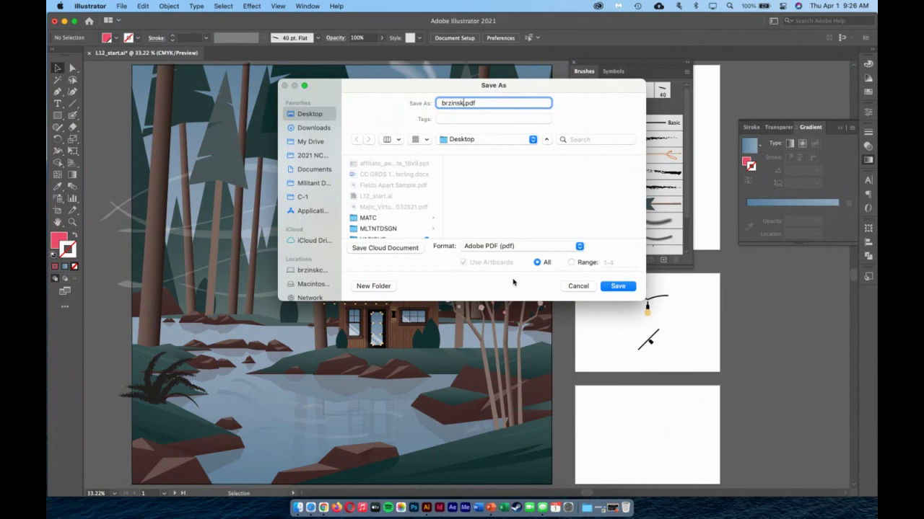
{"action": "type", "text": "_l12"}
{"action": "key", "text": "Return"}
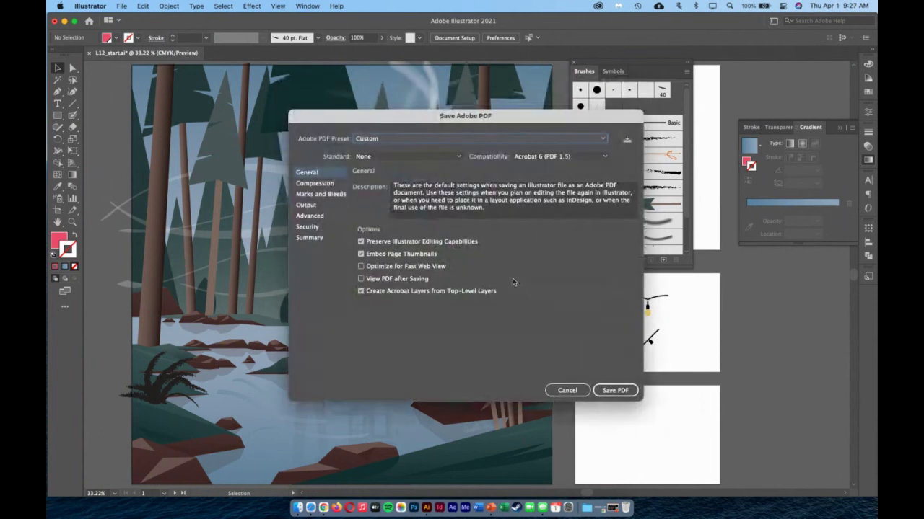
{"action": "left_click", "coordinate": [633, 393]}
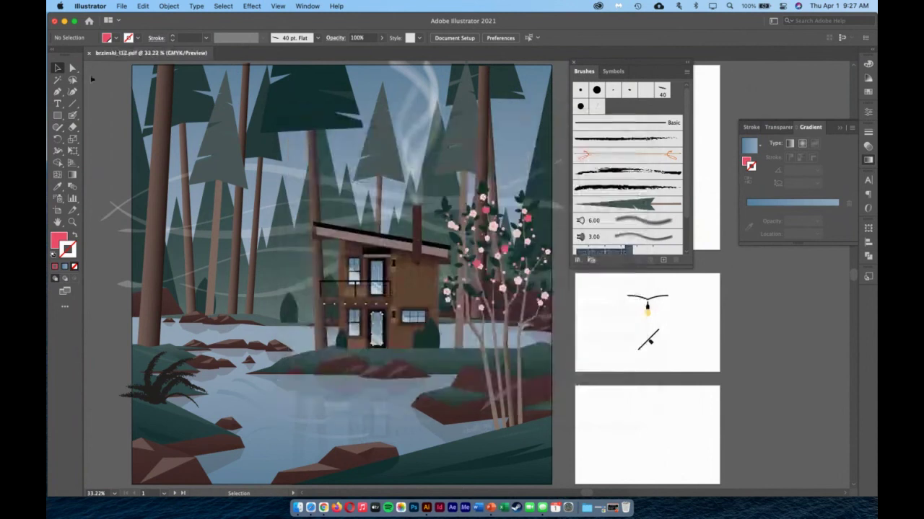
Step: Minimize the Illustrator window to view the Lesson 12 course page in Chrome, and restore the Illustrator window
{"action": "left_click", "coordinate": [64, 22]}
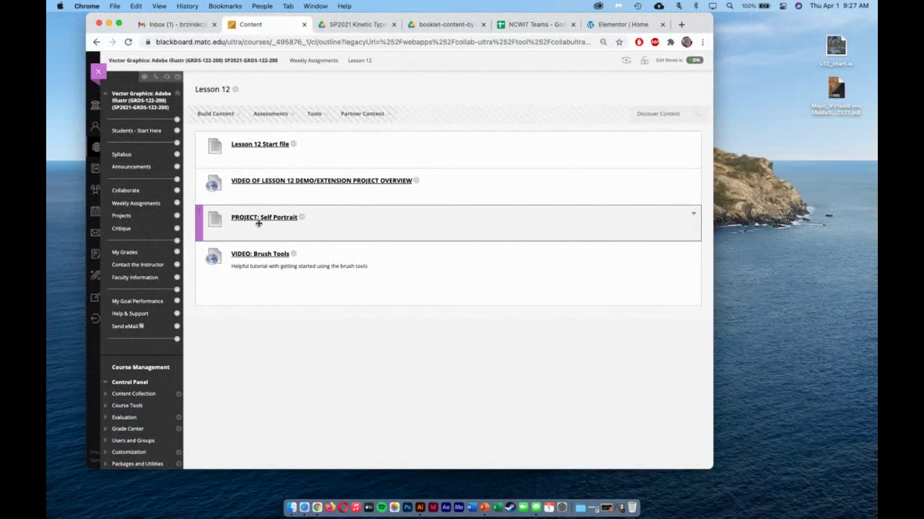
{"action": "left_click", "coordinate": [619, 508]}
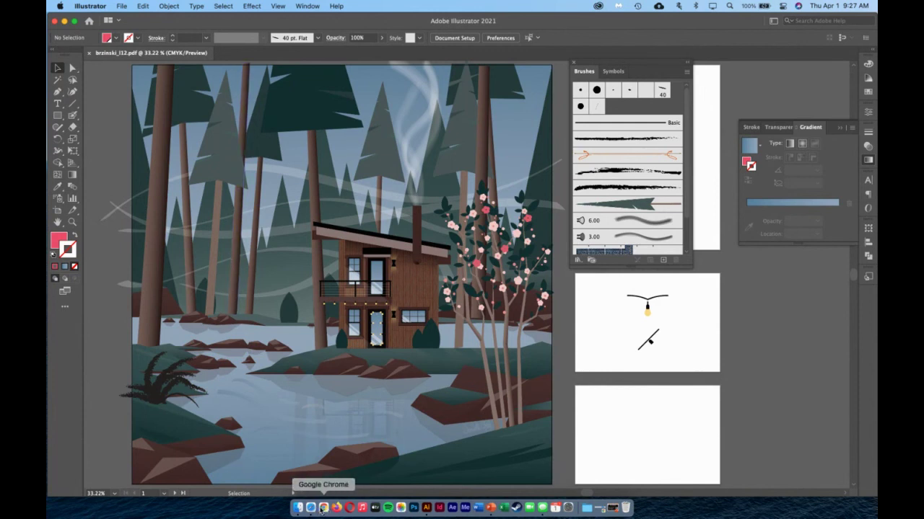
Step: Switch to Chrome and open the Lesson 12 "PROJECT: Self Portrait" document in its own browser tab
{"action": "left_click", "coordinate": [324, 507]}
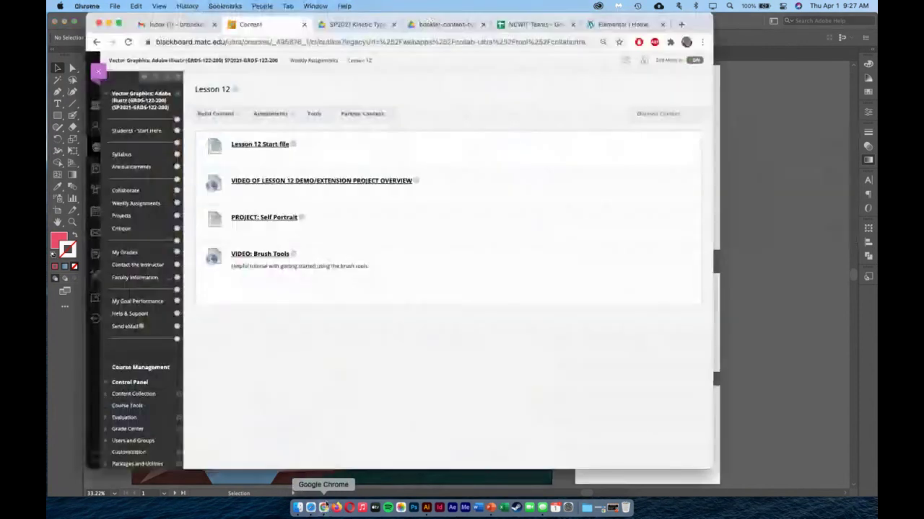
{"action": "left_click", "coordinate": [268, 218]}
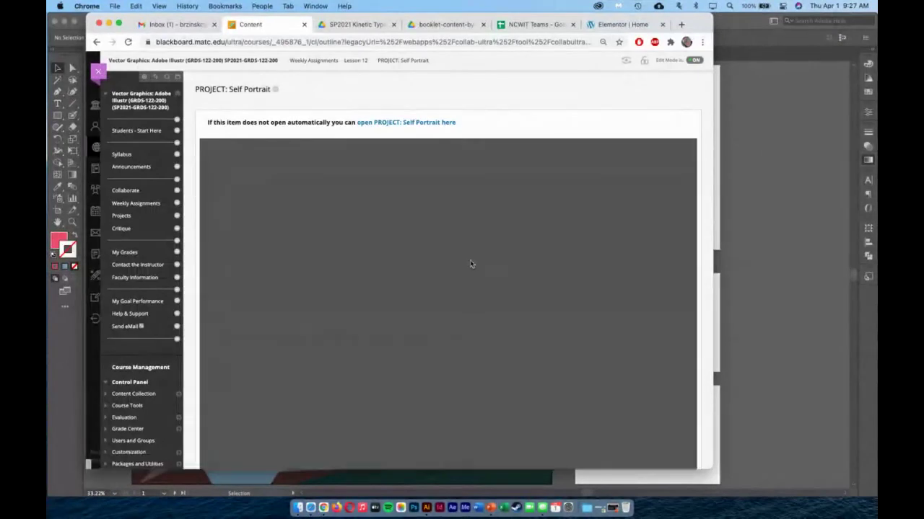
{"action": "left_click", "coordinate": [414, 124]}
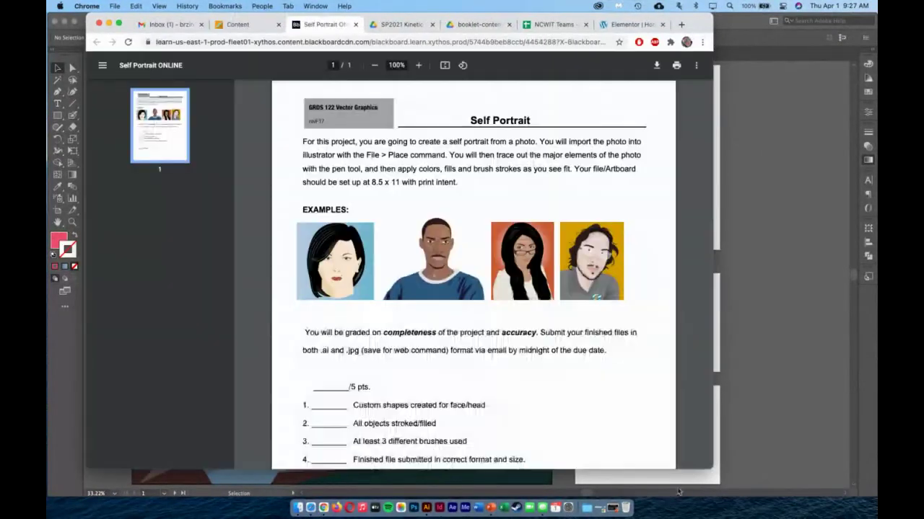
Step: Enlarge the browser window and magnify the Self Portrait project sheet to 175%
{"action": "left_click_drag", "start_coordinate": [710, 468], "coordinate": [846, 507]}
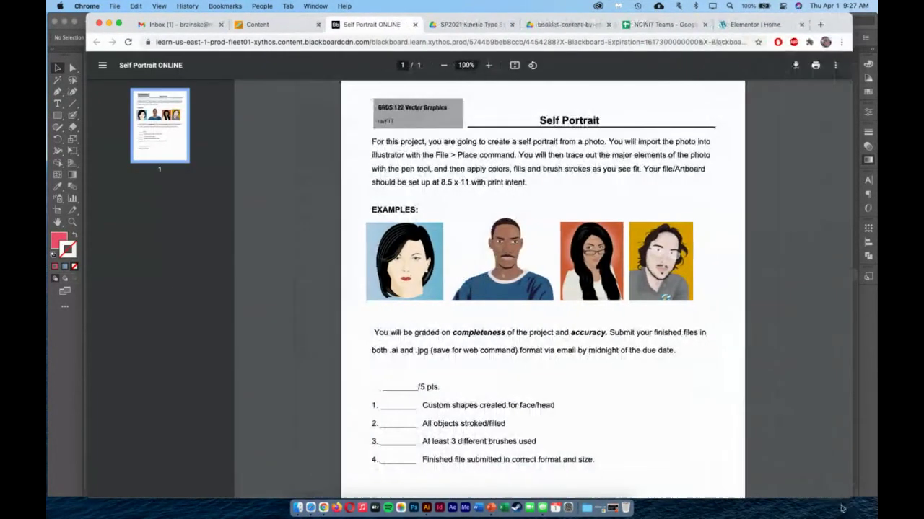
{"action": "left_click", "coordinate": [488, 65]}
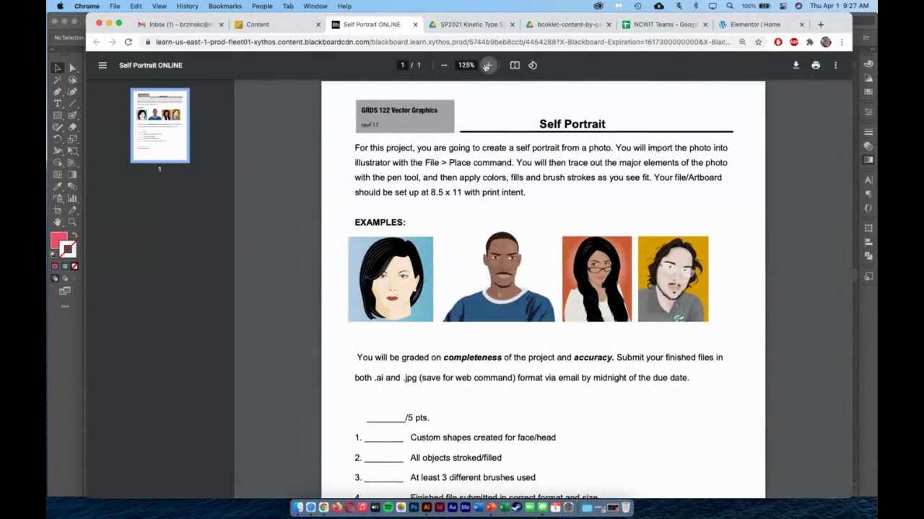
{"action": "left_click", "coordinate": [488, 65]}
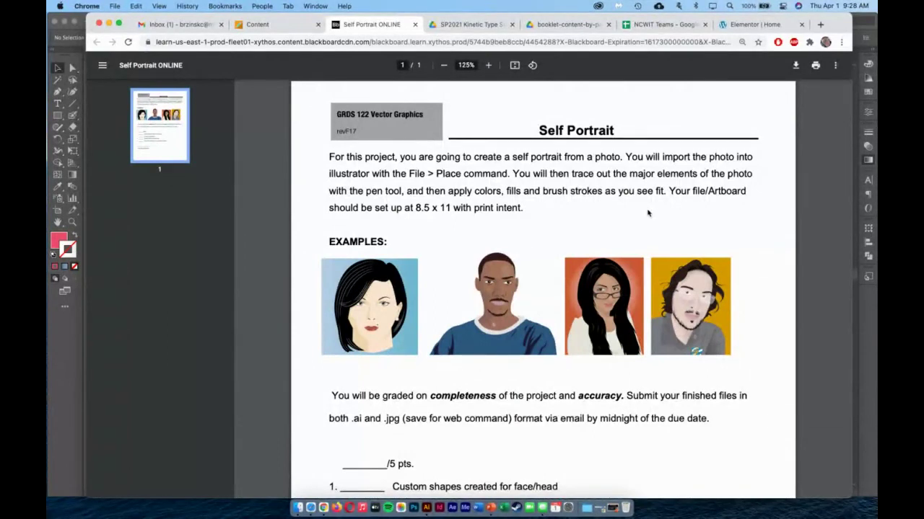
{"action": "left_click", "coordinate": [72, 229]}
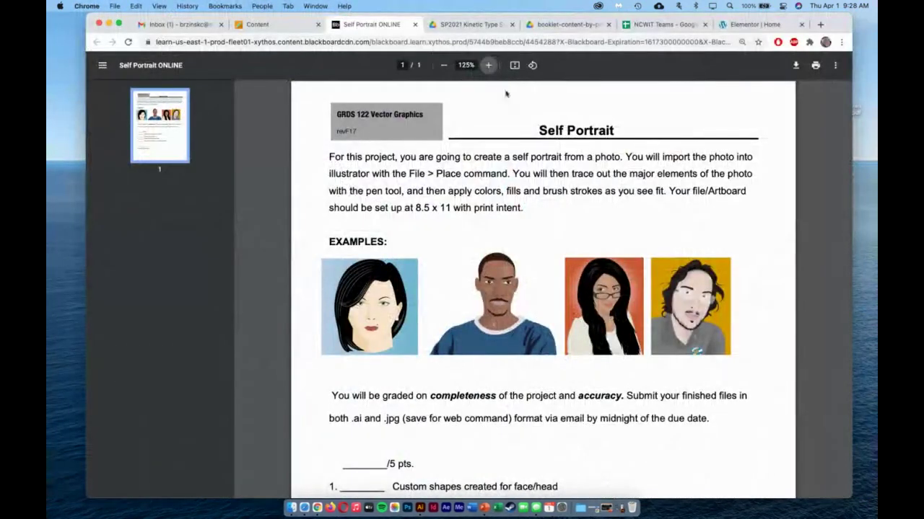
{"action": "double_click", "coordinate": [488, 65]}
Step: Review the Self Portrait sheet's example portraits, submission instructions and grading criteria
{"action": "scroll", "coordinate": [621, 192], "scroll_direction": "down", "scroll_amount": 3}
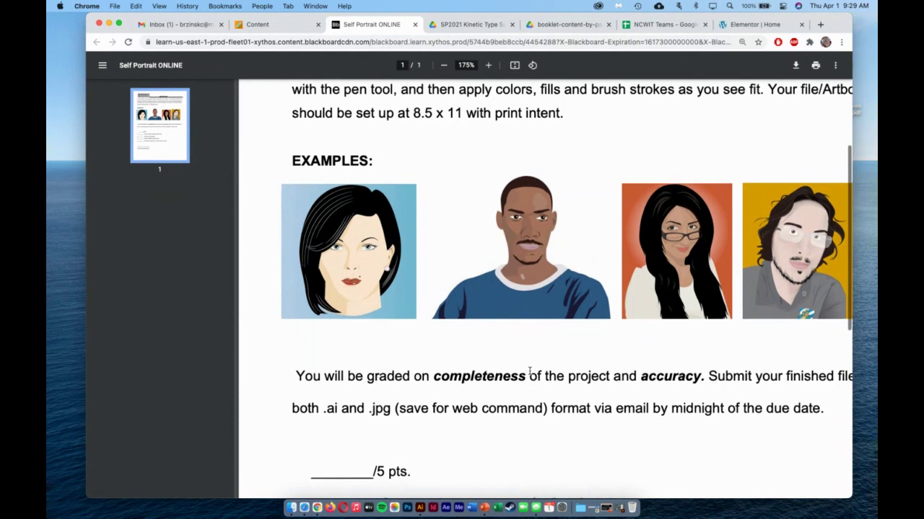
{"action": "scroll", "coordinate": [529, 371], "scroll_direction": "down", "scroll_amount": 5}
{"action": "scroll", "coordinate": [529, 371], "scroll_direction": "down", "scroll_amount": 2}
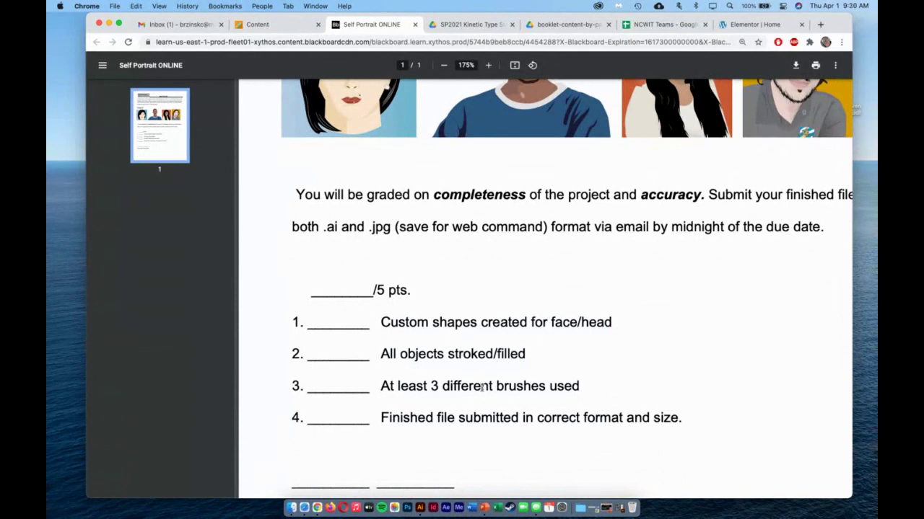
{"action": "scroll", "coordinate": [619, 357], "scroll_direction": "up", "scroll_amount": 4}
{"action": "scroll", "coordinate": [619, 358], "scroll_direction": "up", "scroll_amount": 2}
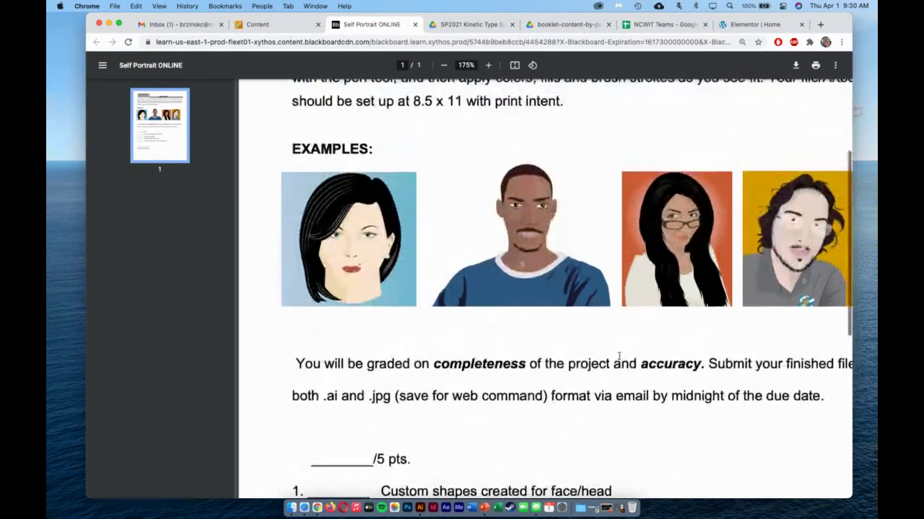
{"action": "scroll", "coordinate": [619, 359], "scroll_direction": "down", "scroll_amount": 1}
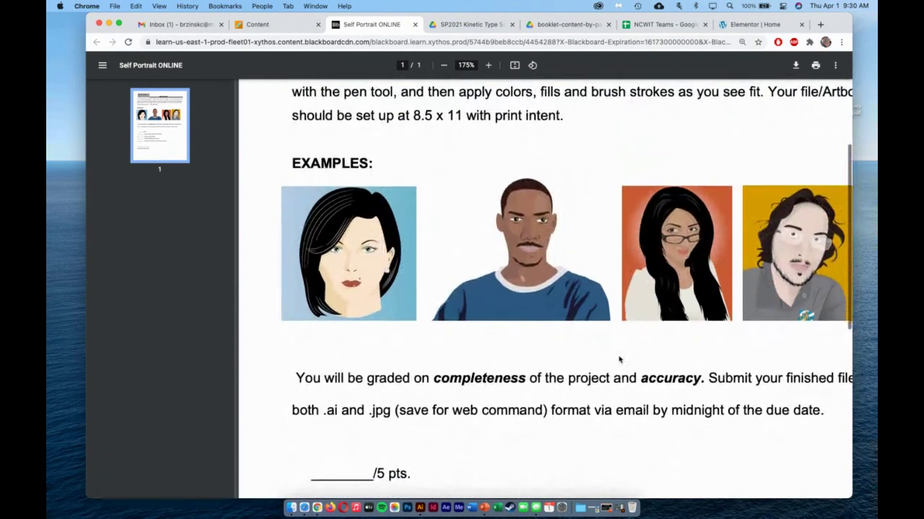
{"action": "scroll", "coordinate": [619, 359], "scroll_direction": "right", "scroll_amount": 2}
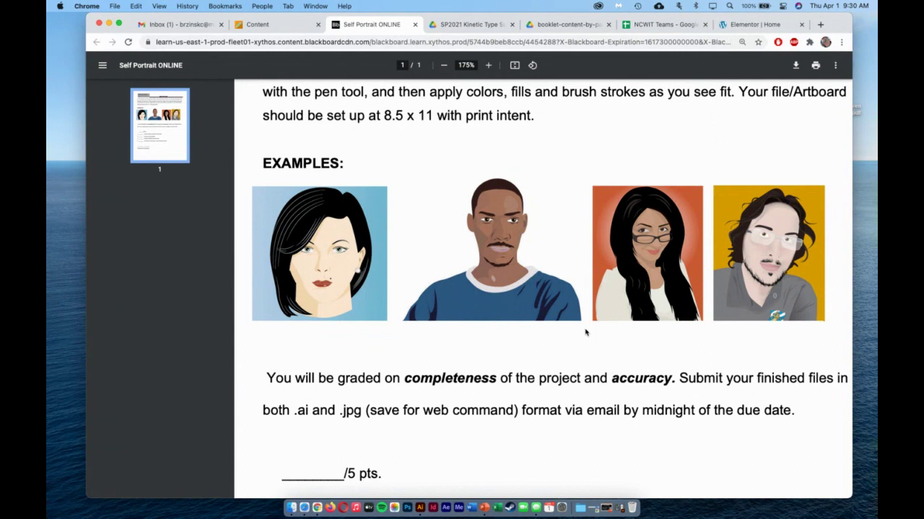
{"action": "scroll", "coordinate": [585, 332], "scroll_direction": "up", "scroll_amount": 3}
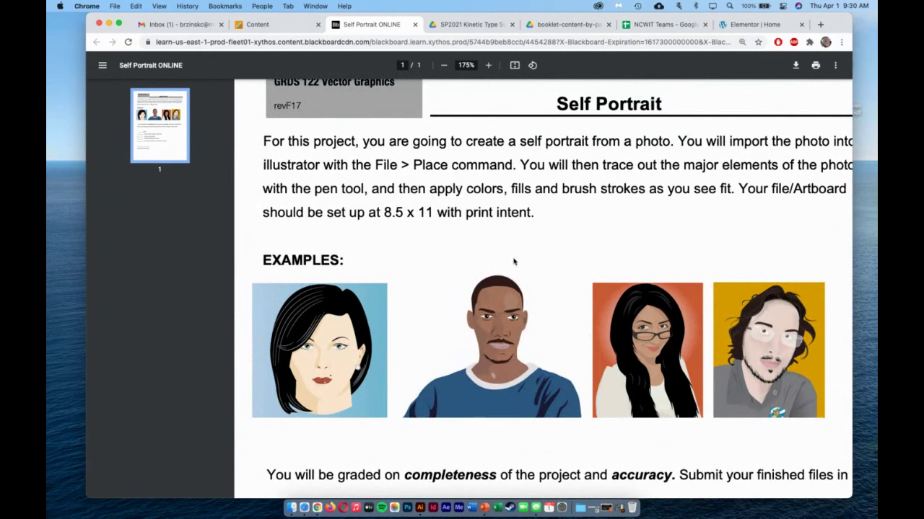
Step: Return to the course site, open its Announcements, and review the Upcoming Dates through the Lesson 12 and spring break entries
{"action": "left_click", "coordinate": [279, 24]}
{"action": "left_click", "coordinate": [132, 166]}
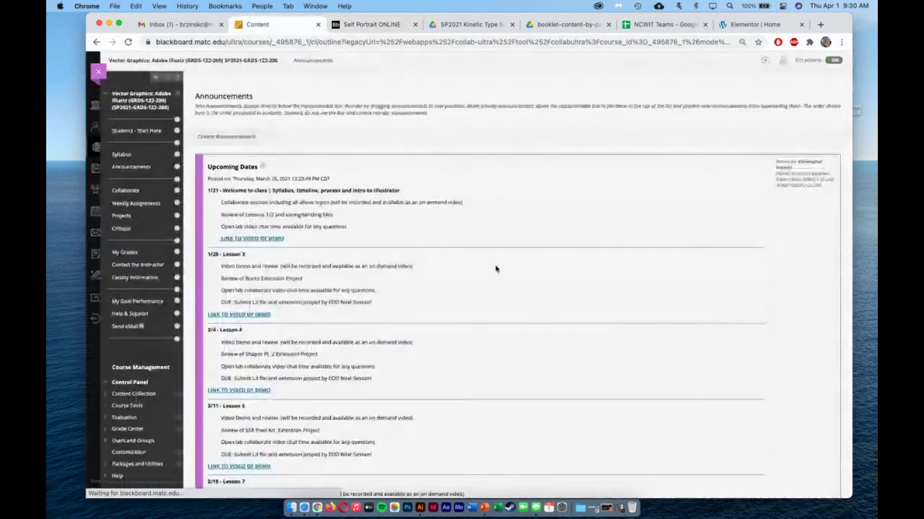
{"action": "scroll", "coordinate": [495, 269], "scroll_direction": "down", "scroll_amount": 10}
{"action": "scroll", "coordinate": [495, 269], "scroll_direction": "down", "scroll_amount": 5}
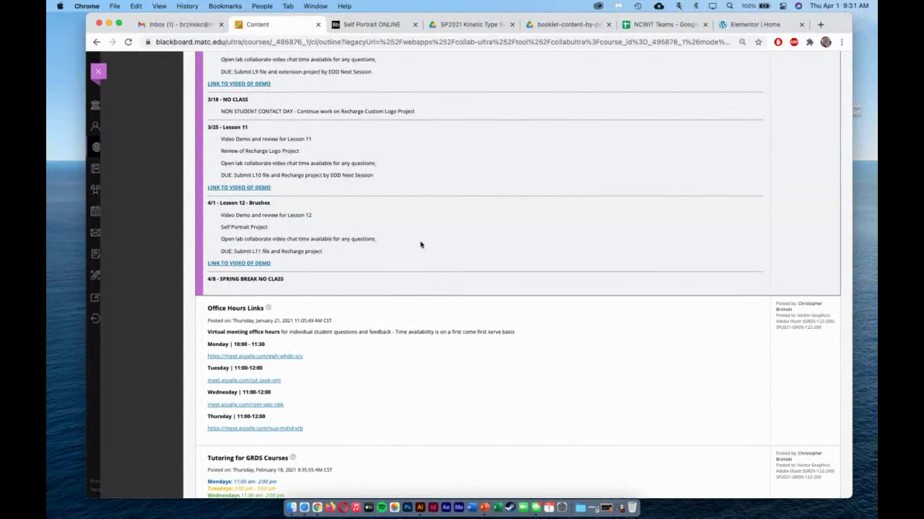
{"action": "scroll", "coordinate": [421, 244], "scroll_direction": "up", "scroll_amount": 15}
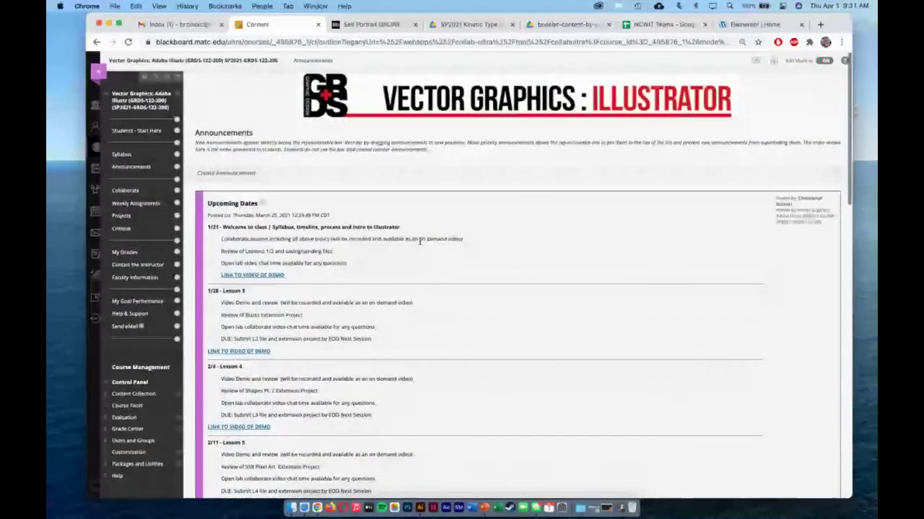